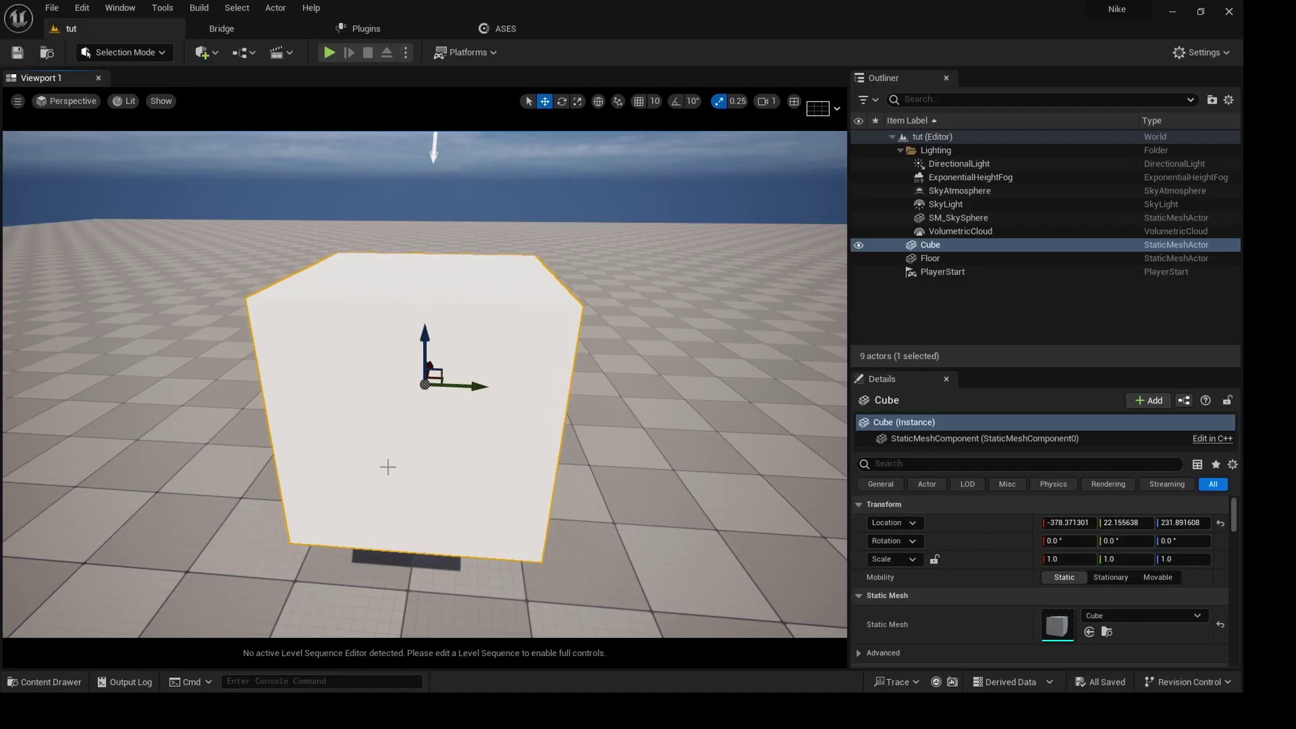
- Add a Post Process Volume to the level
left_click_drag(370, 440, 314, 468, "alt")
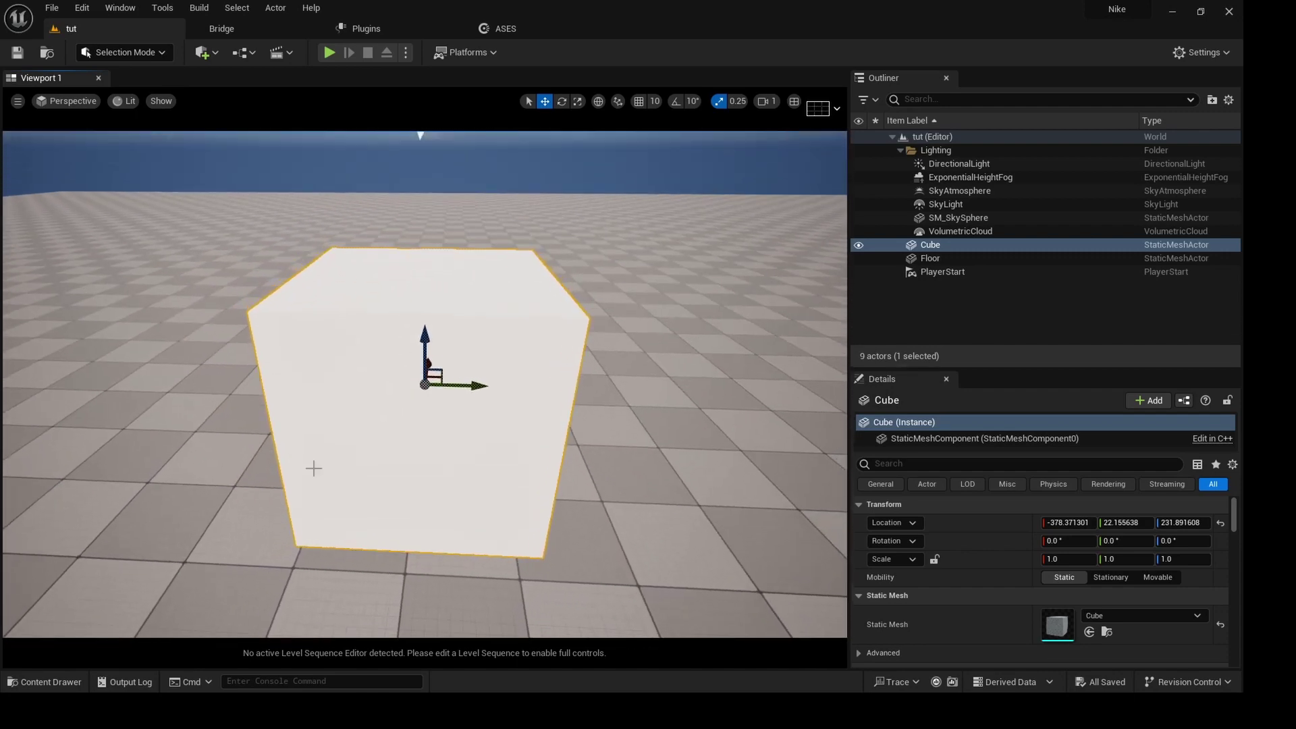
left_click(202, 52)
mouse_move(253, 238)
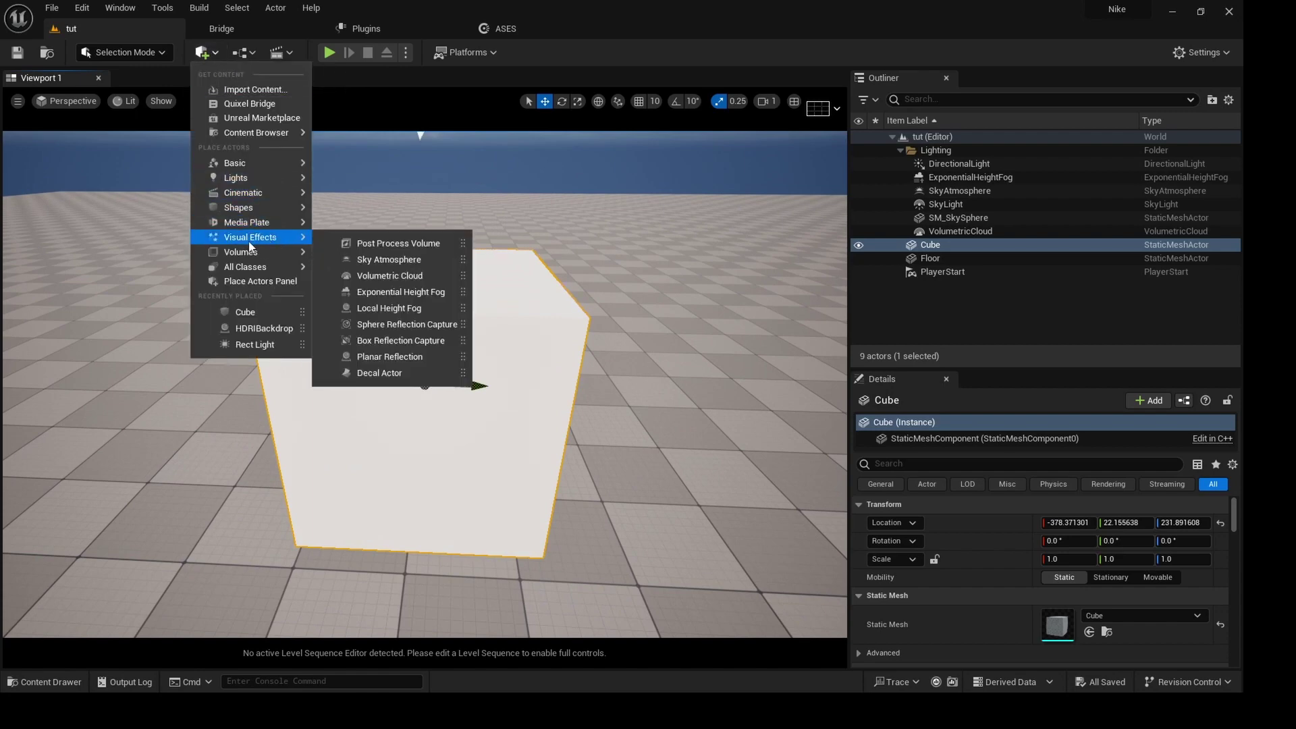
left_click(387, 250)
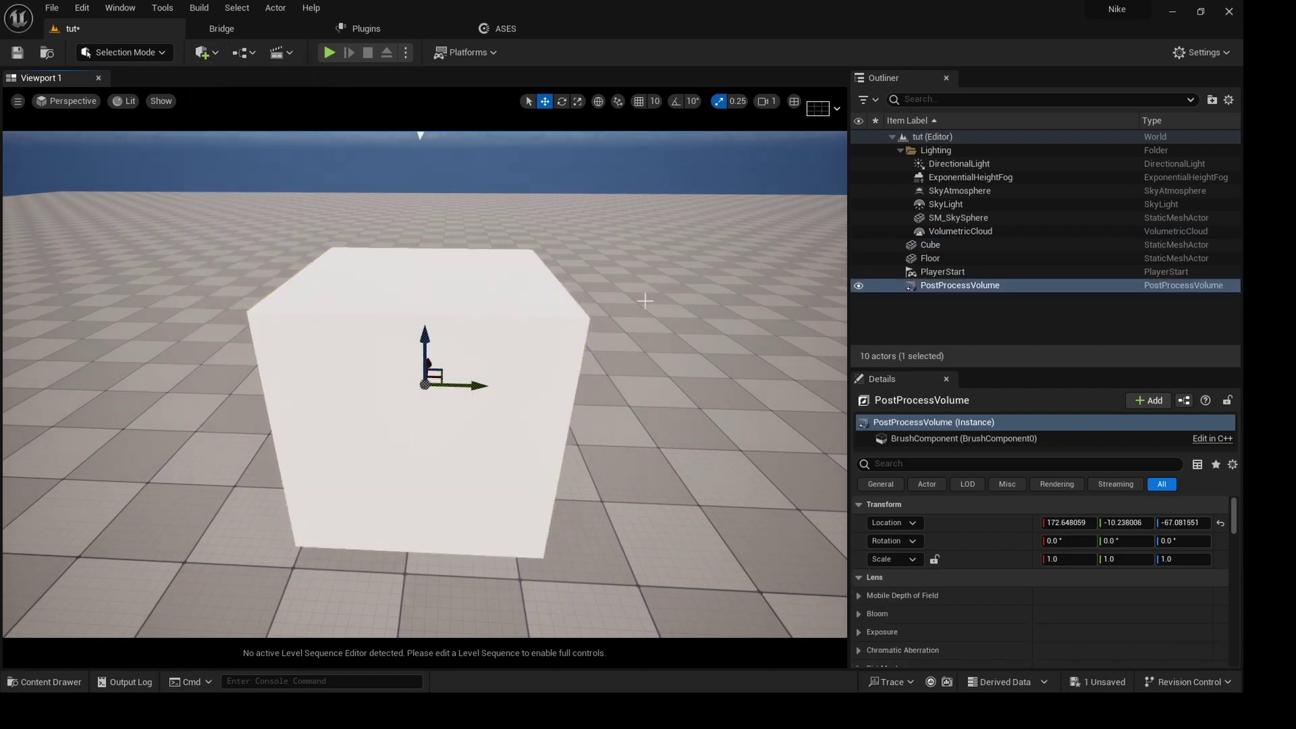
- Find the Infinite Extent (Unbound) setting of the PostProcessVolume and enable it
left_click(967, 462)
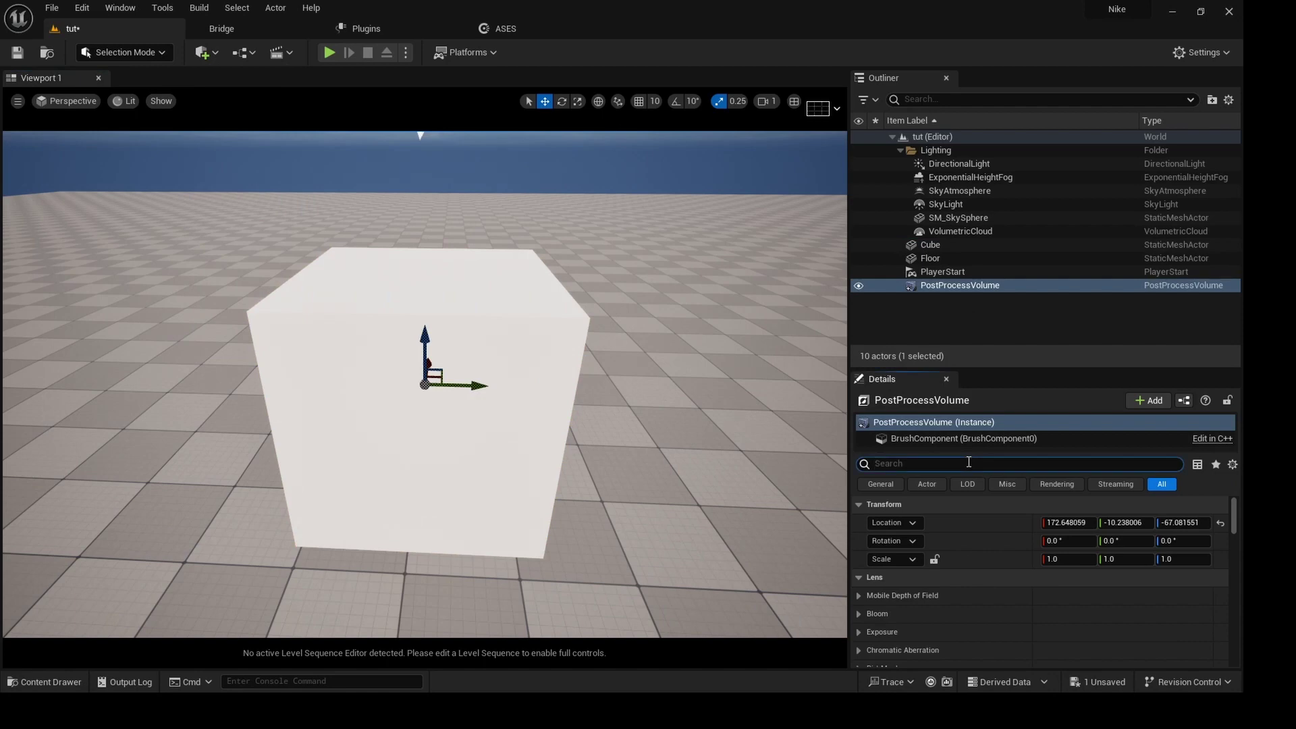
type("im")
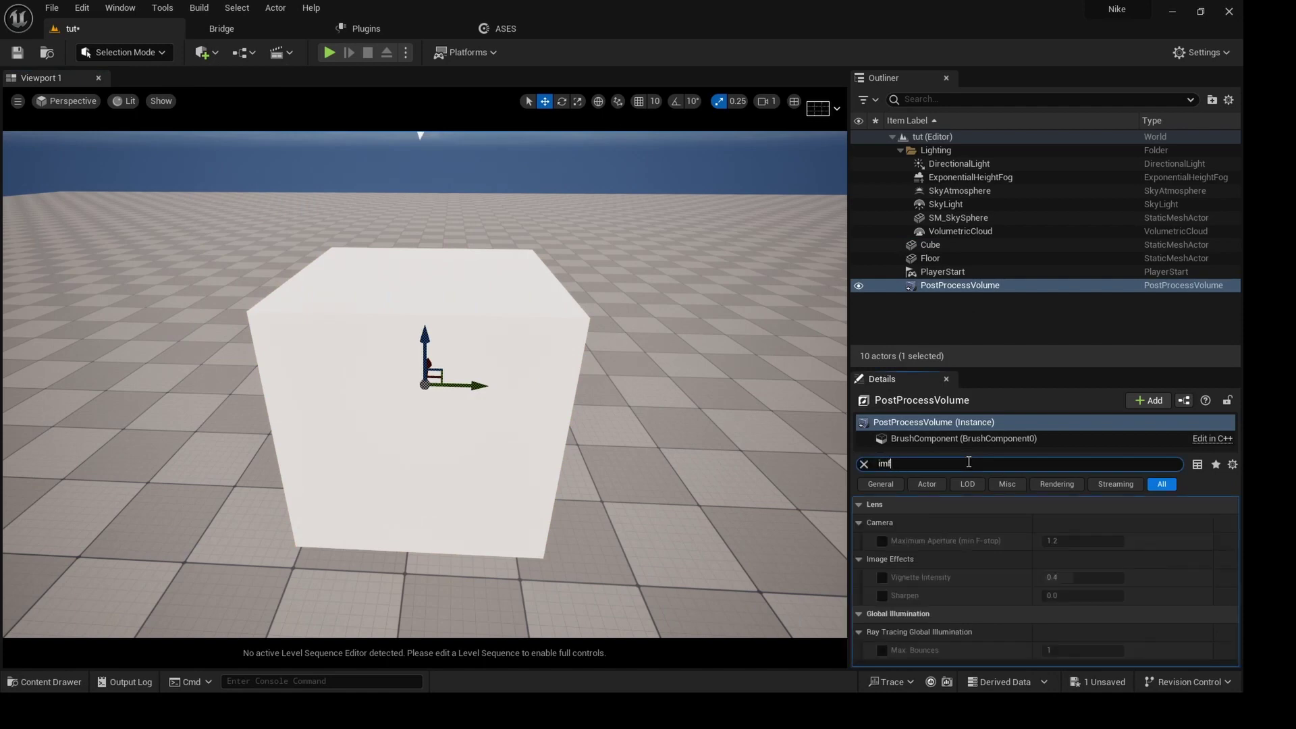
type("f")
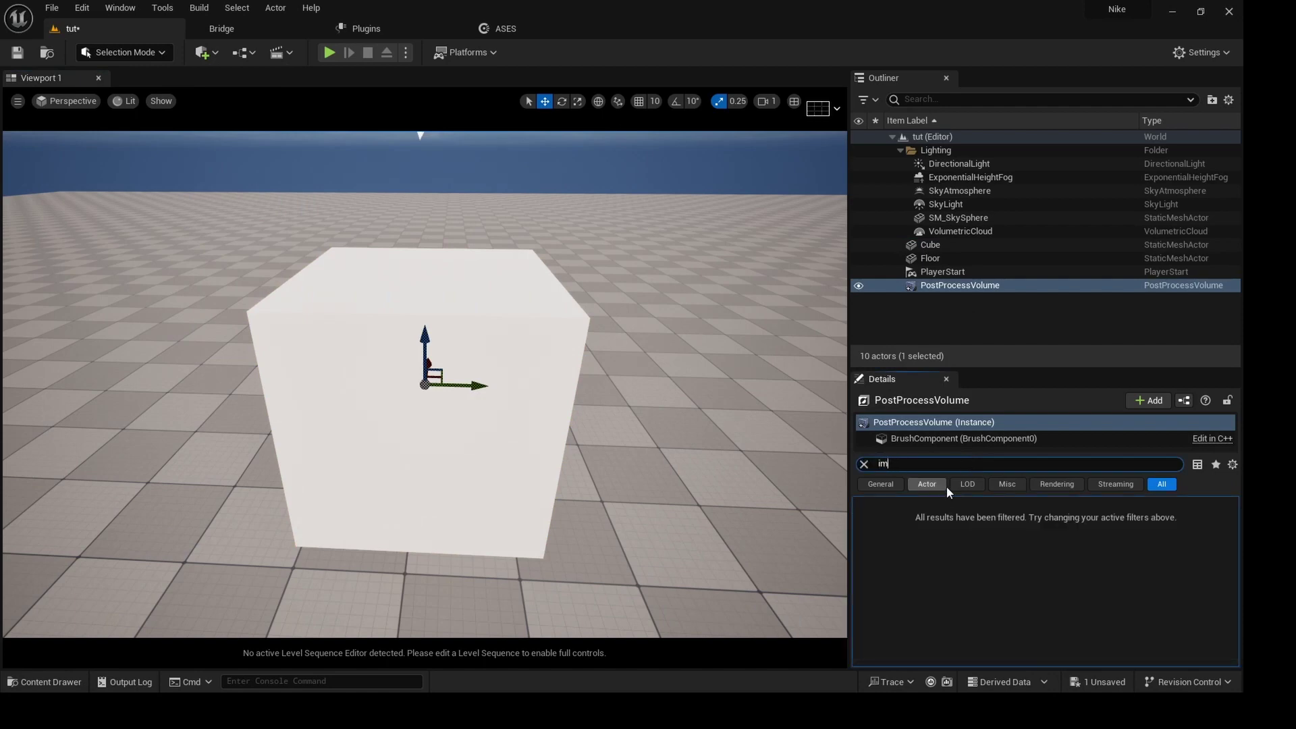
key("BackSpace")
key("BackSpace")
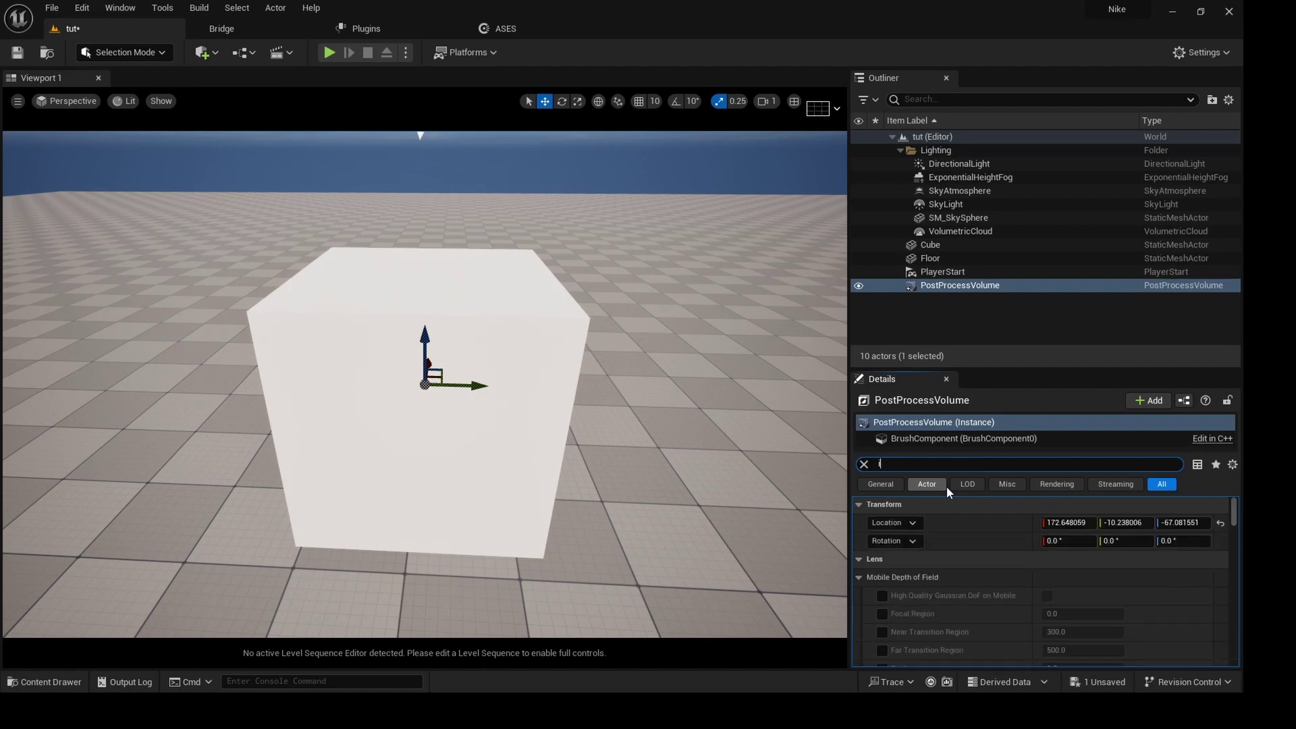
key("BackSpace")
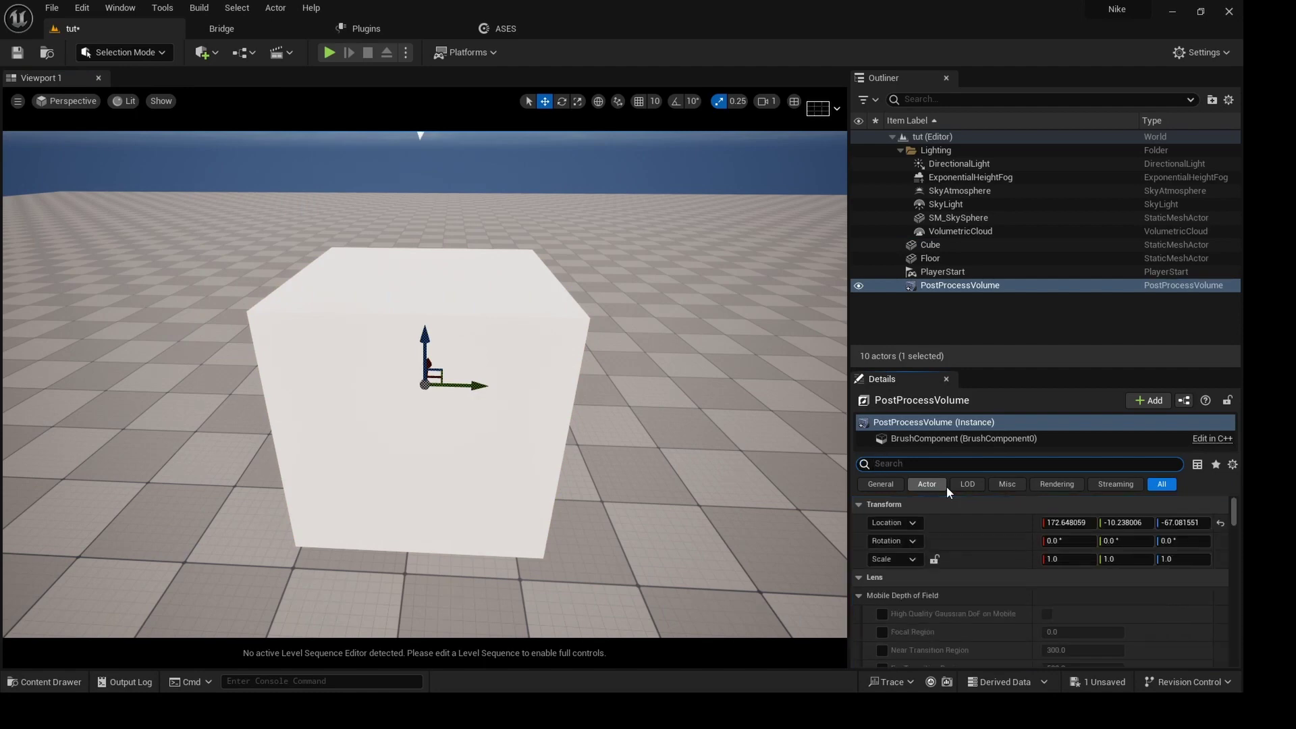
type("infi")
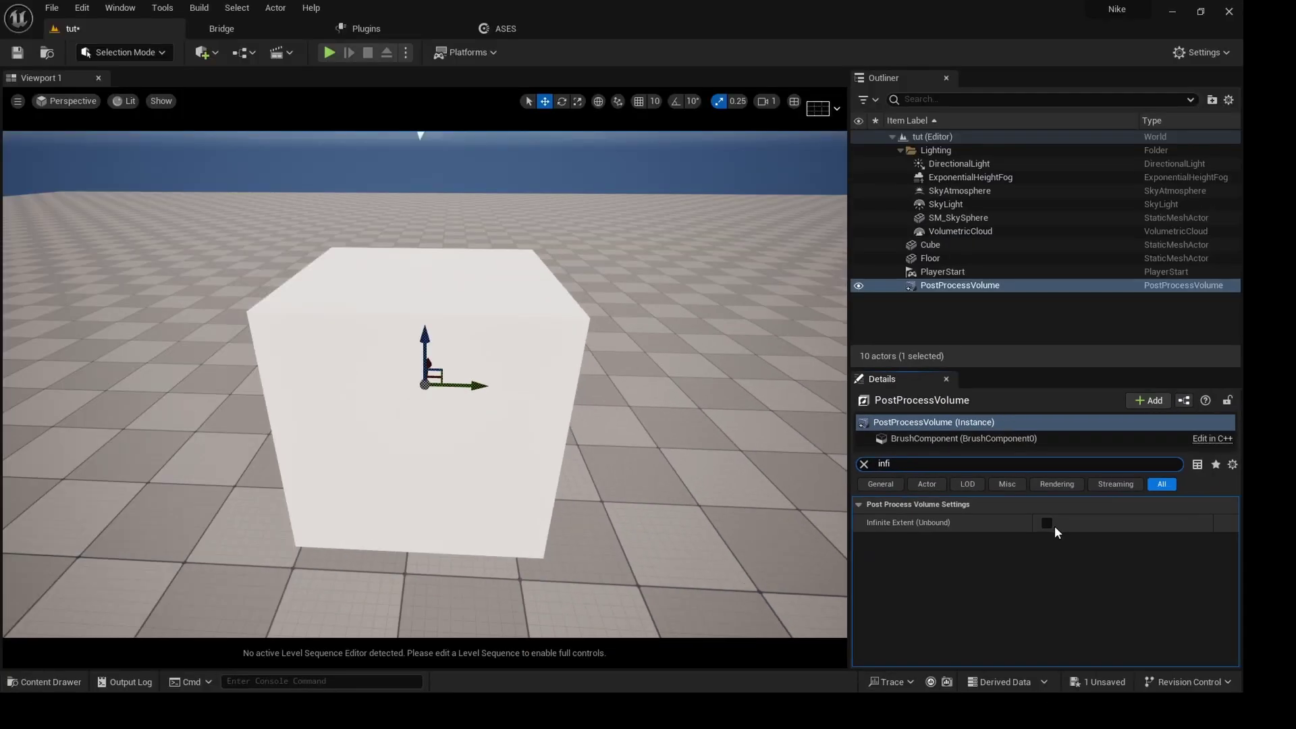
left_click(1046, 524)
left_click(863, 463)
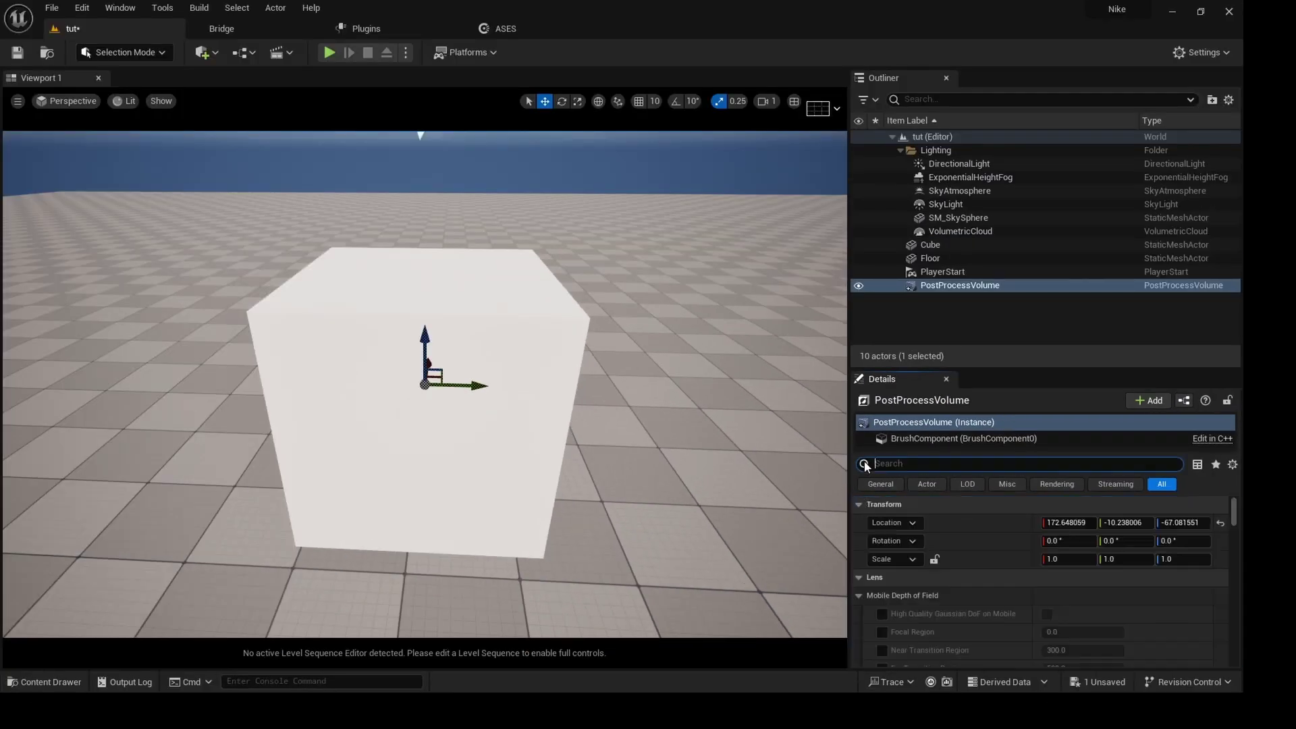
- Override the volume's exposure with Metering Mode set to Manual and Exposure Compensation at about 11.08
scroll(856, 535, "down", 3)
left_click(859, 530)
scroll(871, 533, "down", 2)
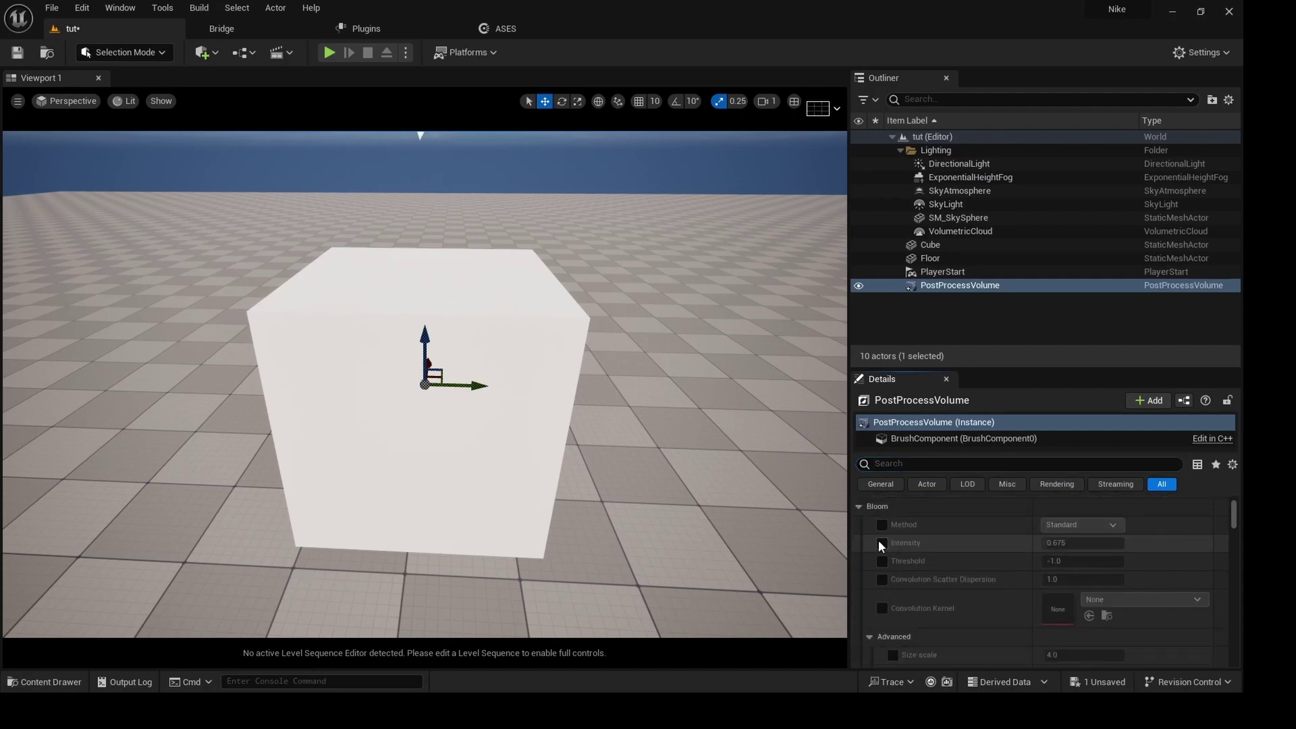
left_click(859, 506)
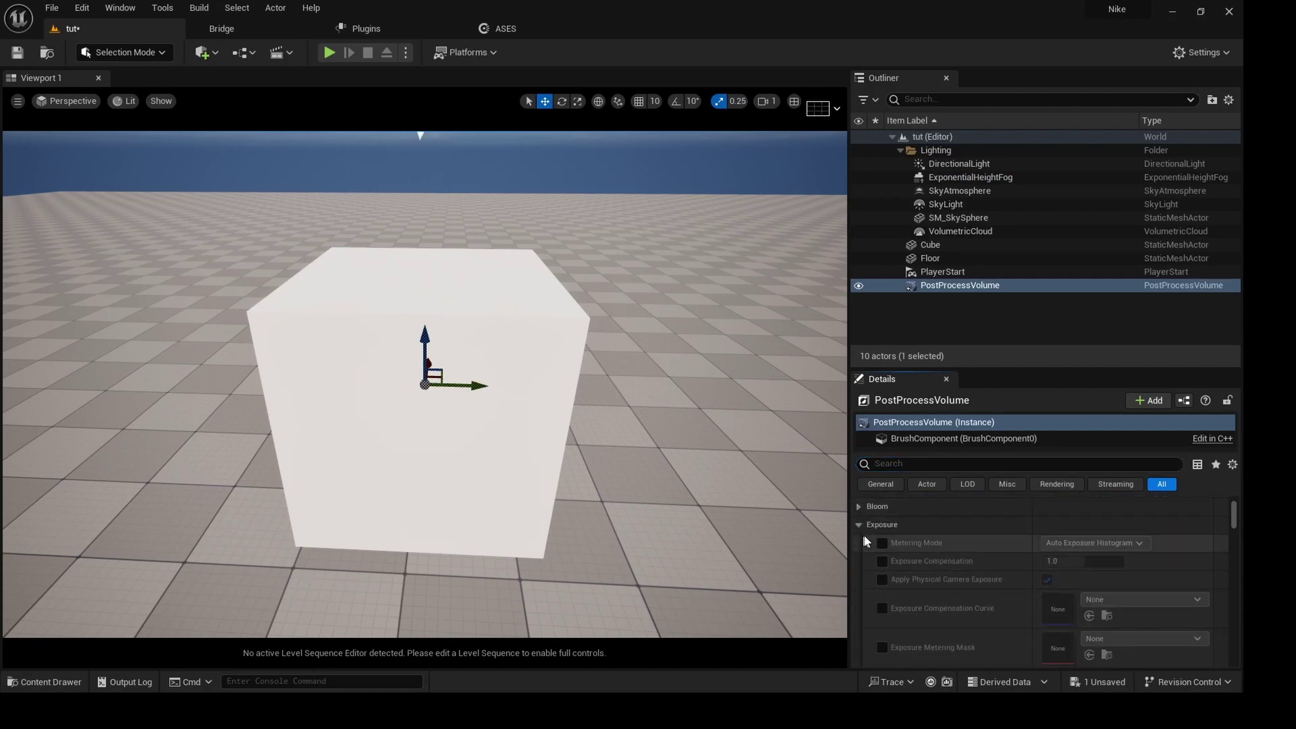
left_click(882, 562)
left_click(1107, 542)
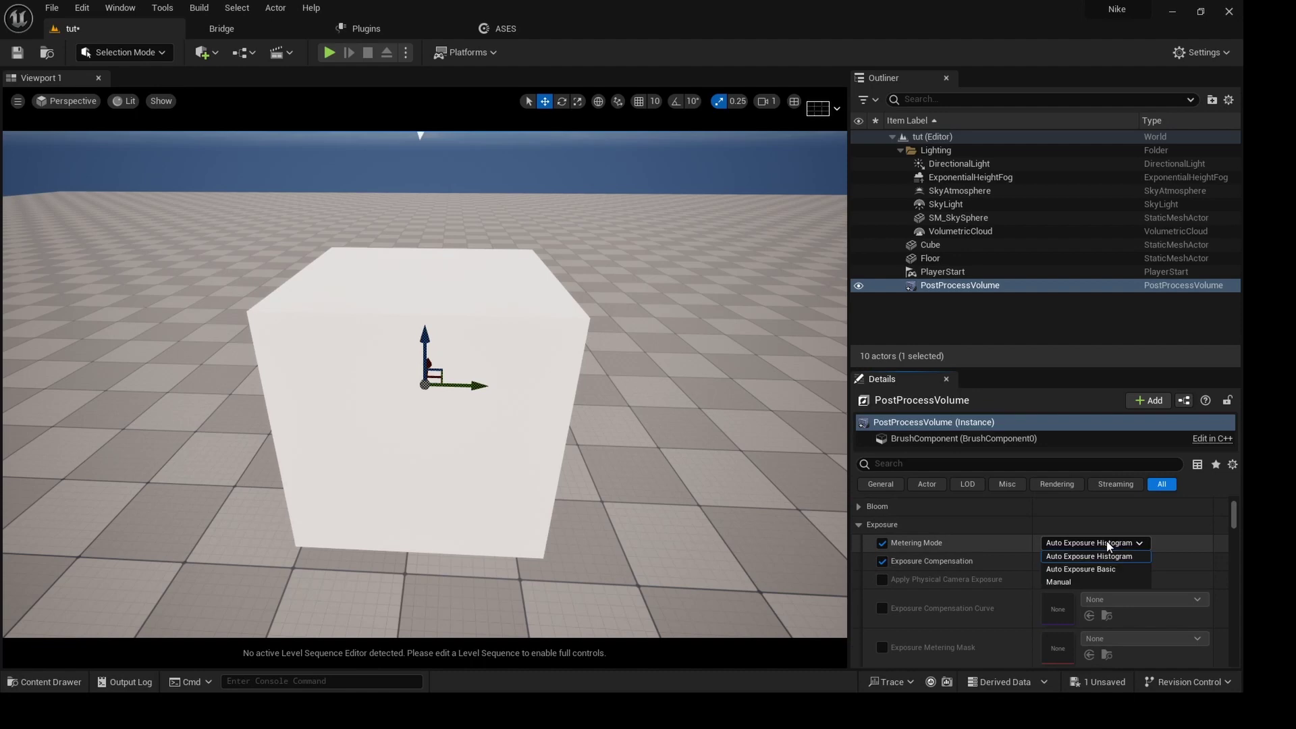
left_click(1080, 572)
left_click_drag(1079, 567, 1124, 567)
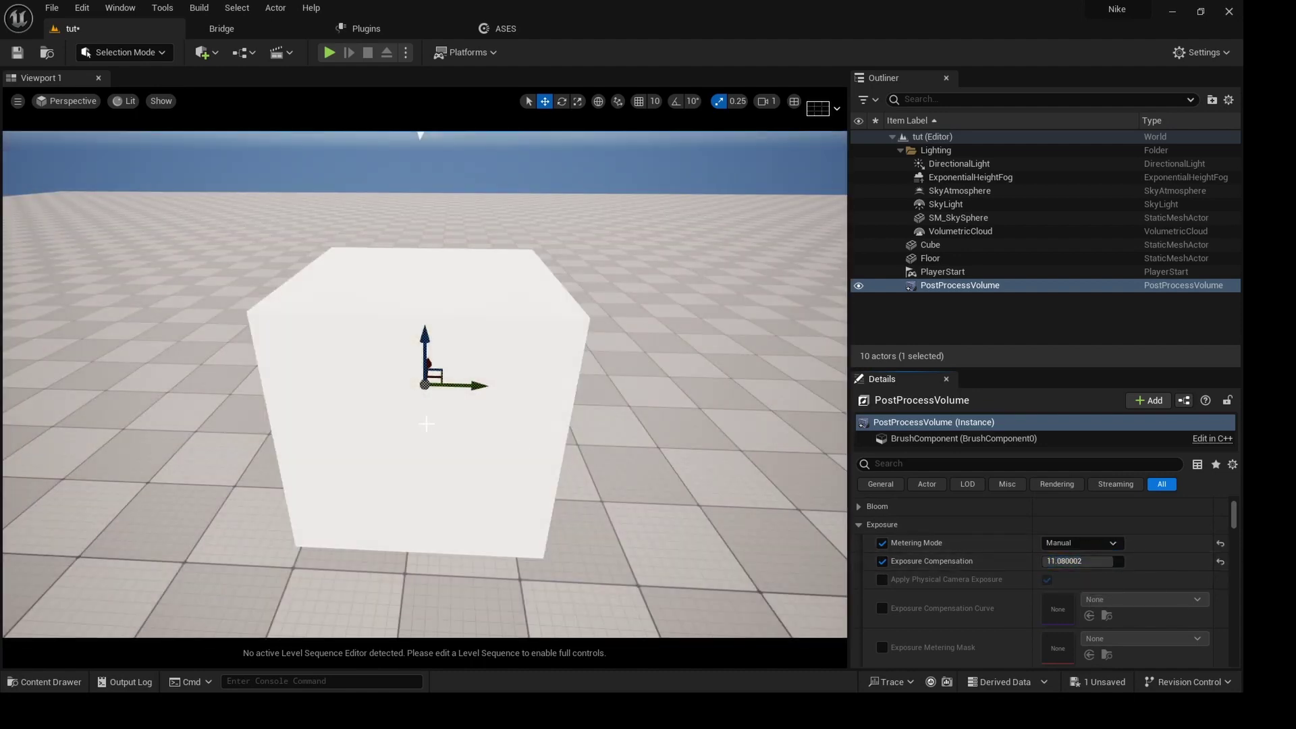
- Place the nike_2_fbx static mesh from the nike/1 content folder on top of the cube
left_click(380, 426)
mouse_move(380, 426)
left_mouse_down("alt")
mouse_move(419, 423)
mouse_move(499, 382)
mouse_move(391, 412)
left_mouse_up("alt")
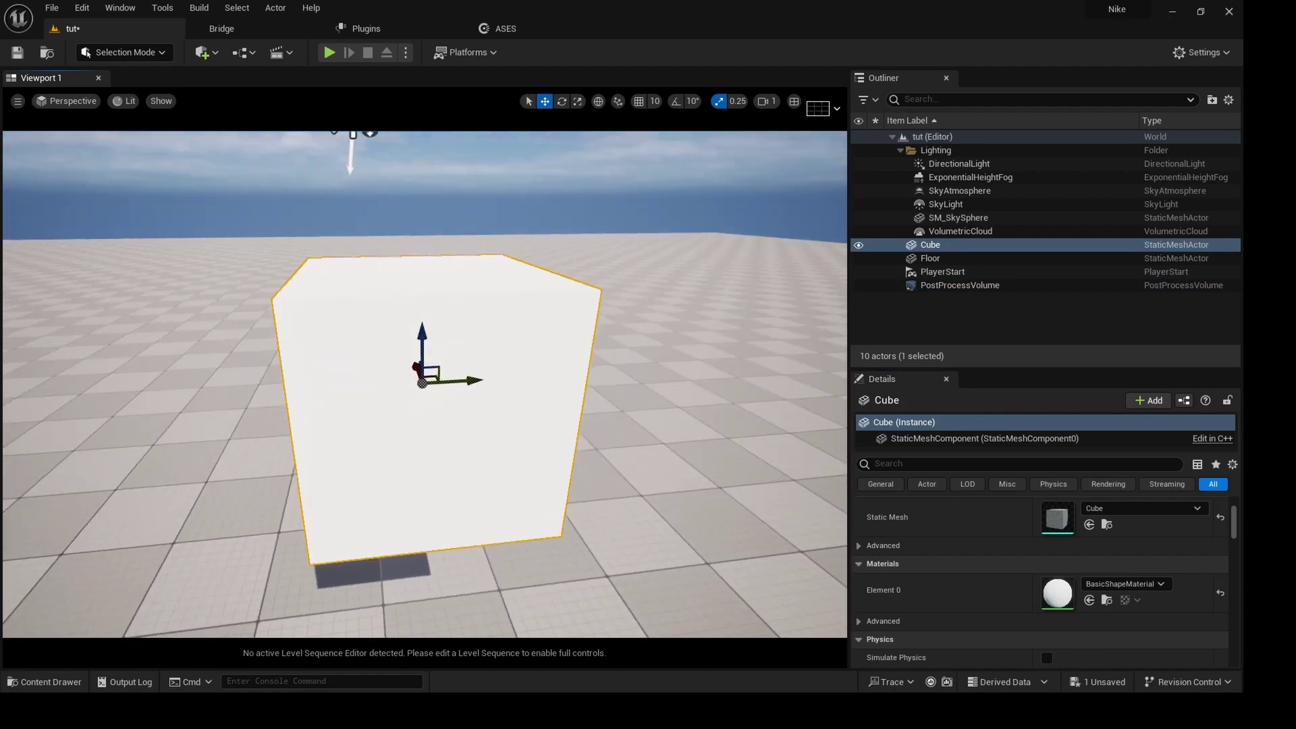
middle_click_drag(373, 468, 373, 433, "alt")
scroll(373, 469, "down", 2)
scroll(373, 469, "up", 1)
scroll(373, 468, "down", 1)
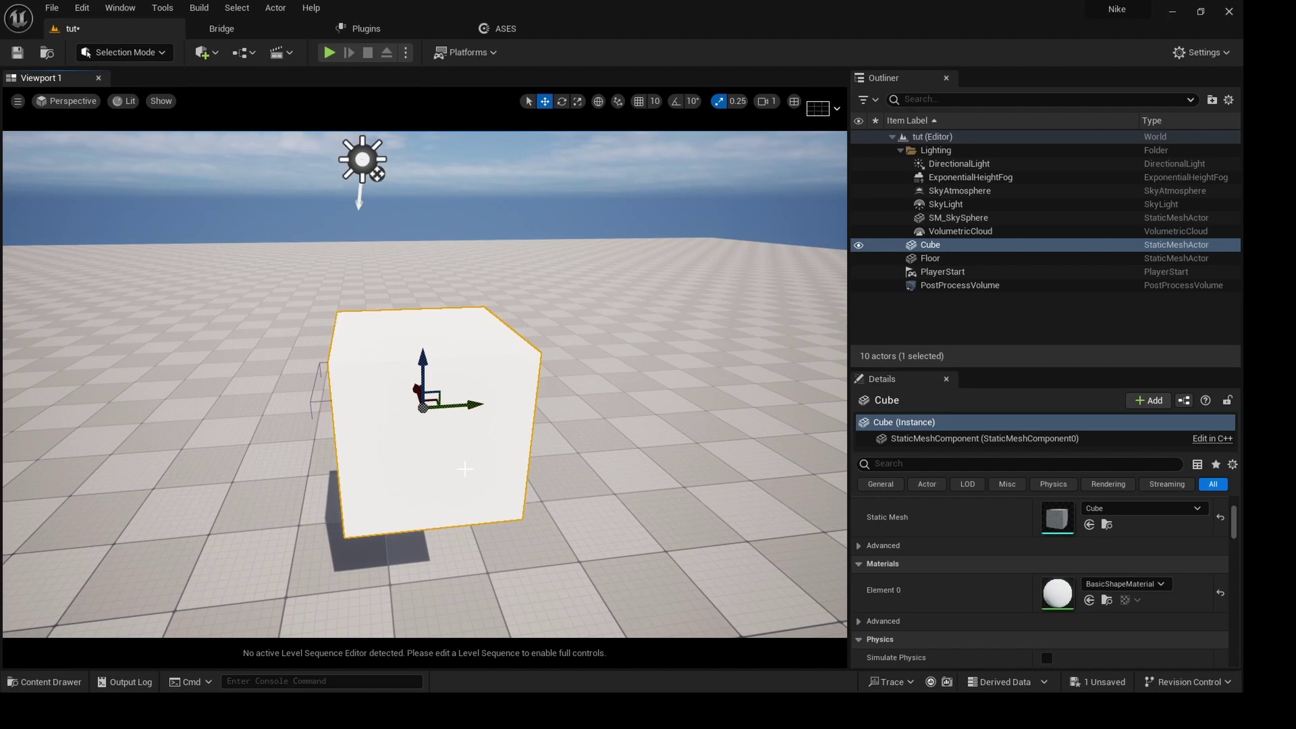
key("ctrl+space")
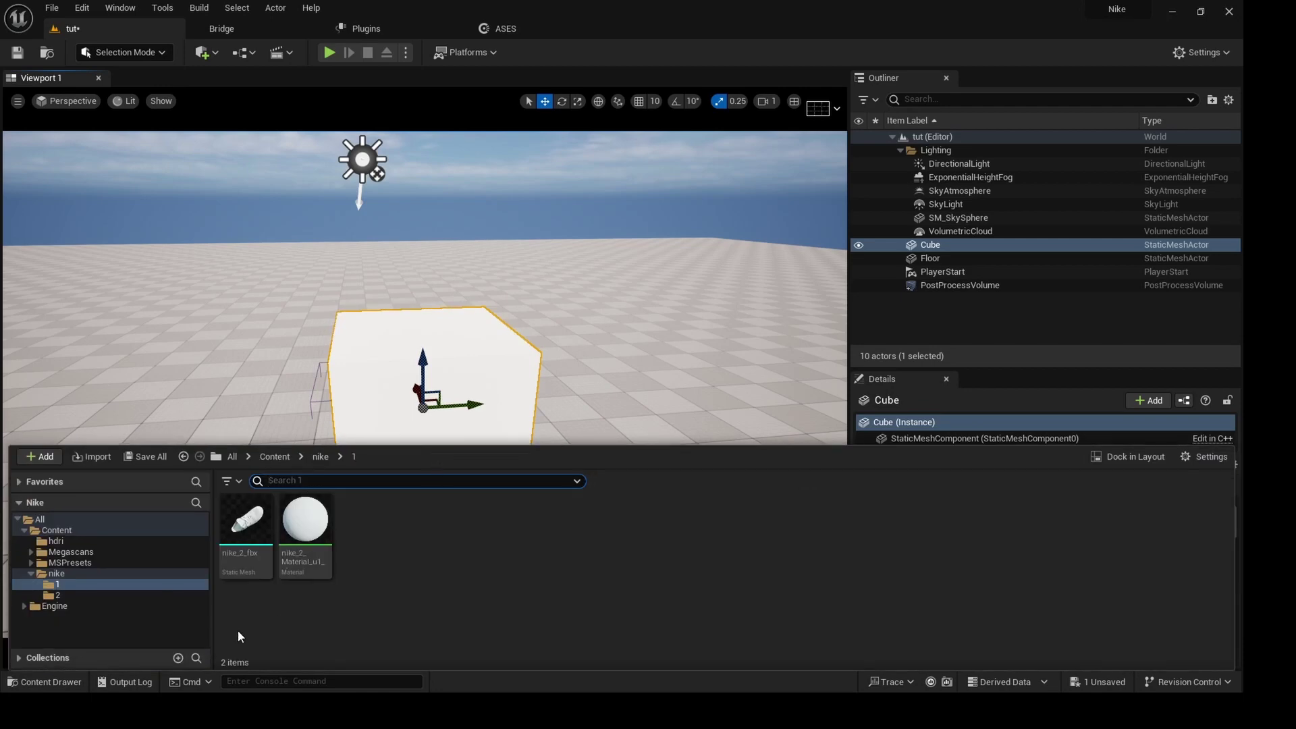
left_click_drag(246, 519, 280, 337)
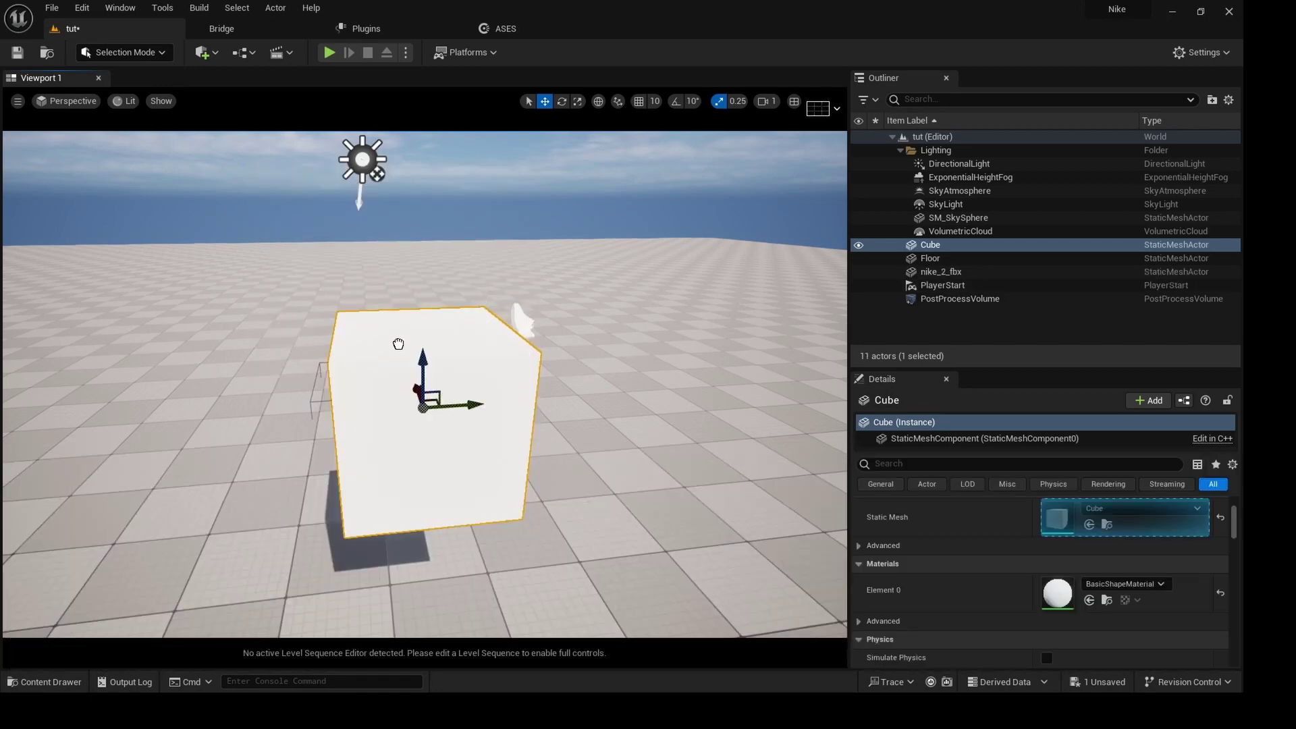
- Move the pivot of nike_2_fbx onto the shoe itself and store it with the actor's pivot options
left_click(515, 325)
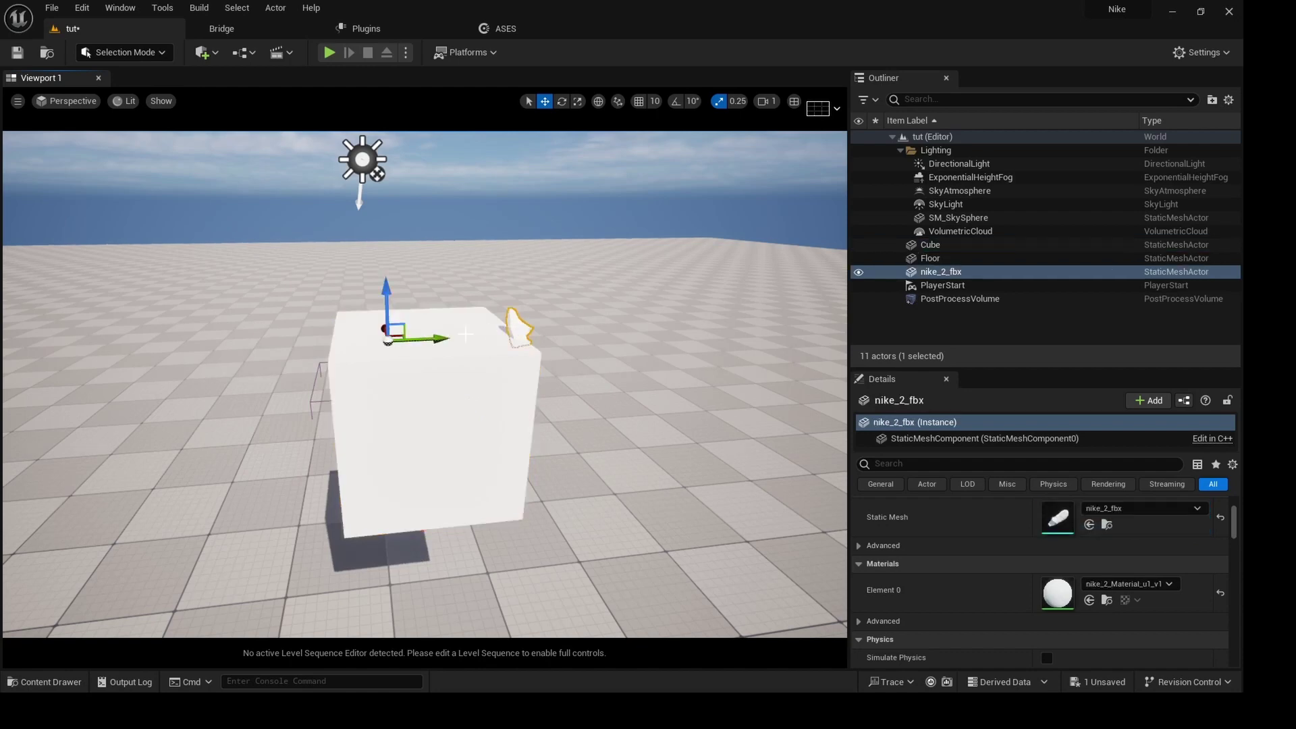
middle_click_drag(429, 338, 558, 327)
right_click(516, 330)
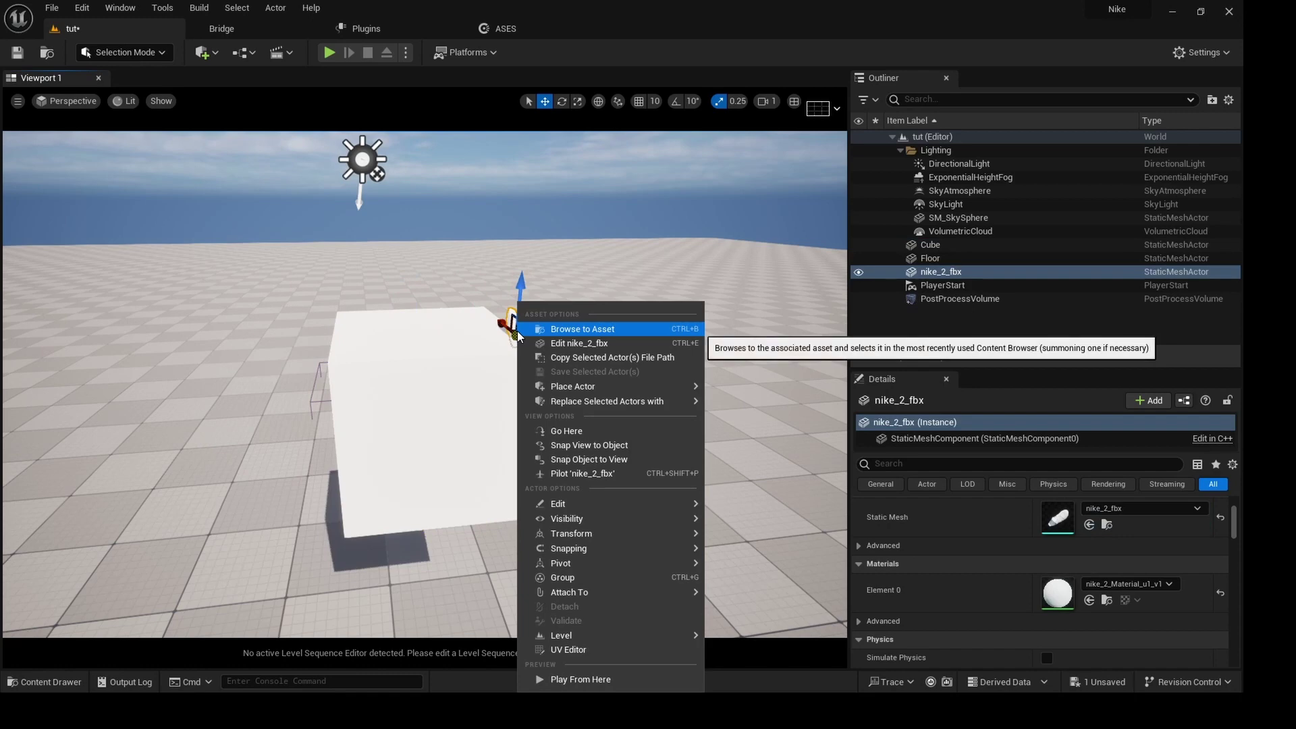
mouse_move(577, 552)
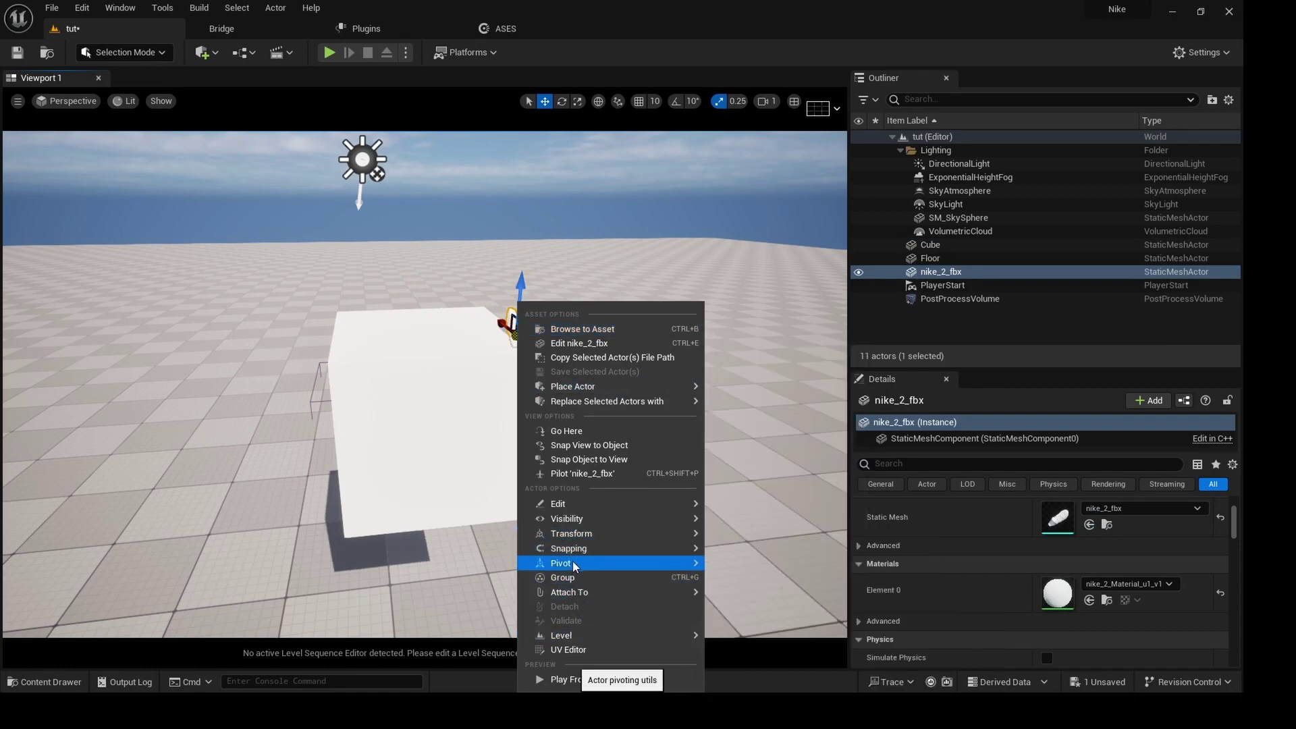
left_click(739, 563)
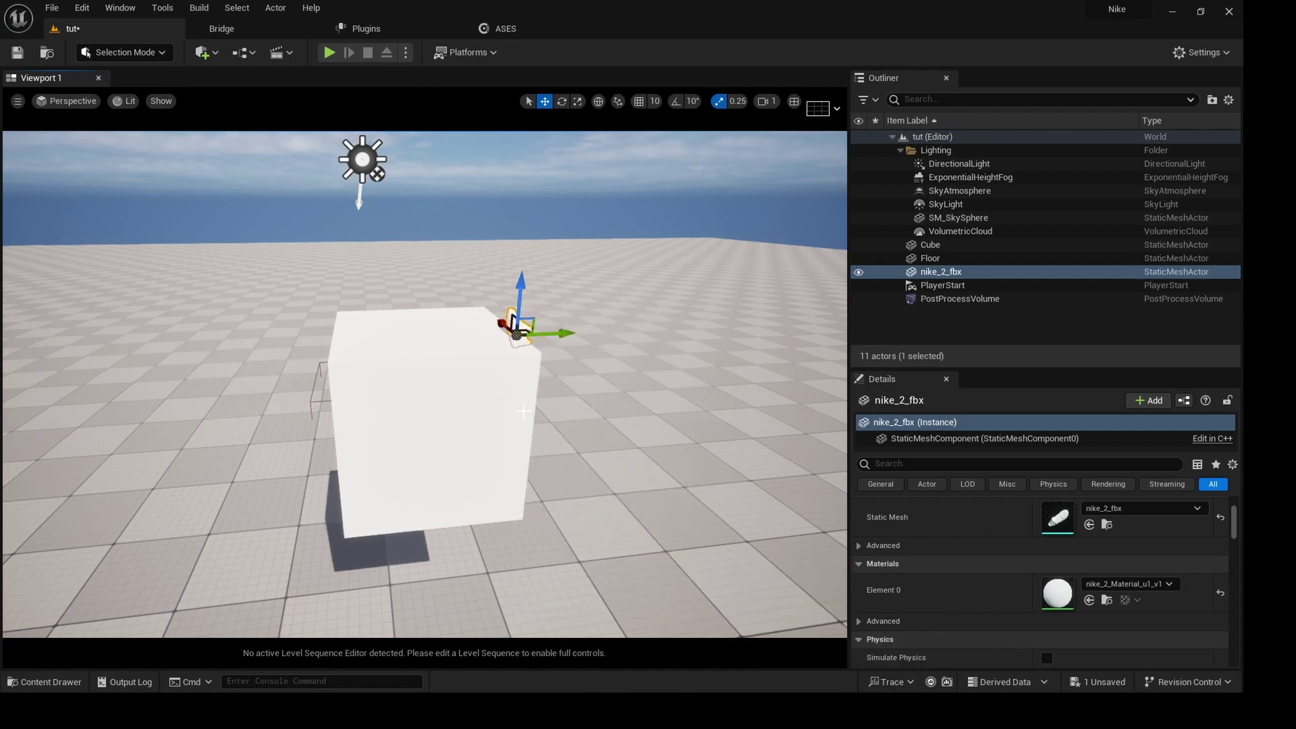
- Move the shoe further in over the cube's top face and rotate it so the toe tilts upward
left_click_drag(575, 333, 518, 319)
key("e")
left_click_drag(432, 273, 449, 463)
key("f")
right_click_drag(424, 384, 486, 384, "alt")
left_click_drag(538, 432, 378, 351, "alt")
right_click_drag(486, 459, 462, 452)
left_click_drag(462, 452, 337, 547, "alt")
right_click_drag(451, 418, 476, 214)
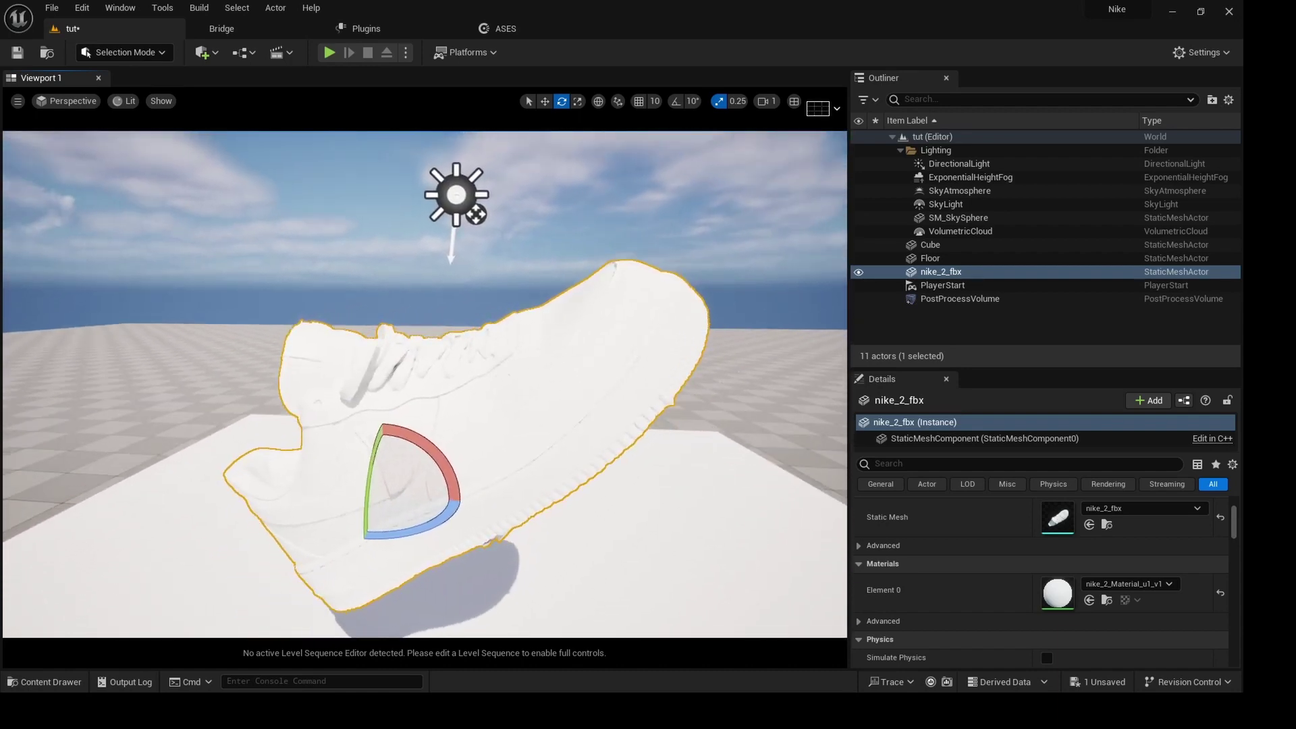
- Lower the PostProcessVolume's Exposure Compensation to darken the scene, and reselect the shoe
left_click(949, 298)
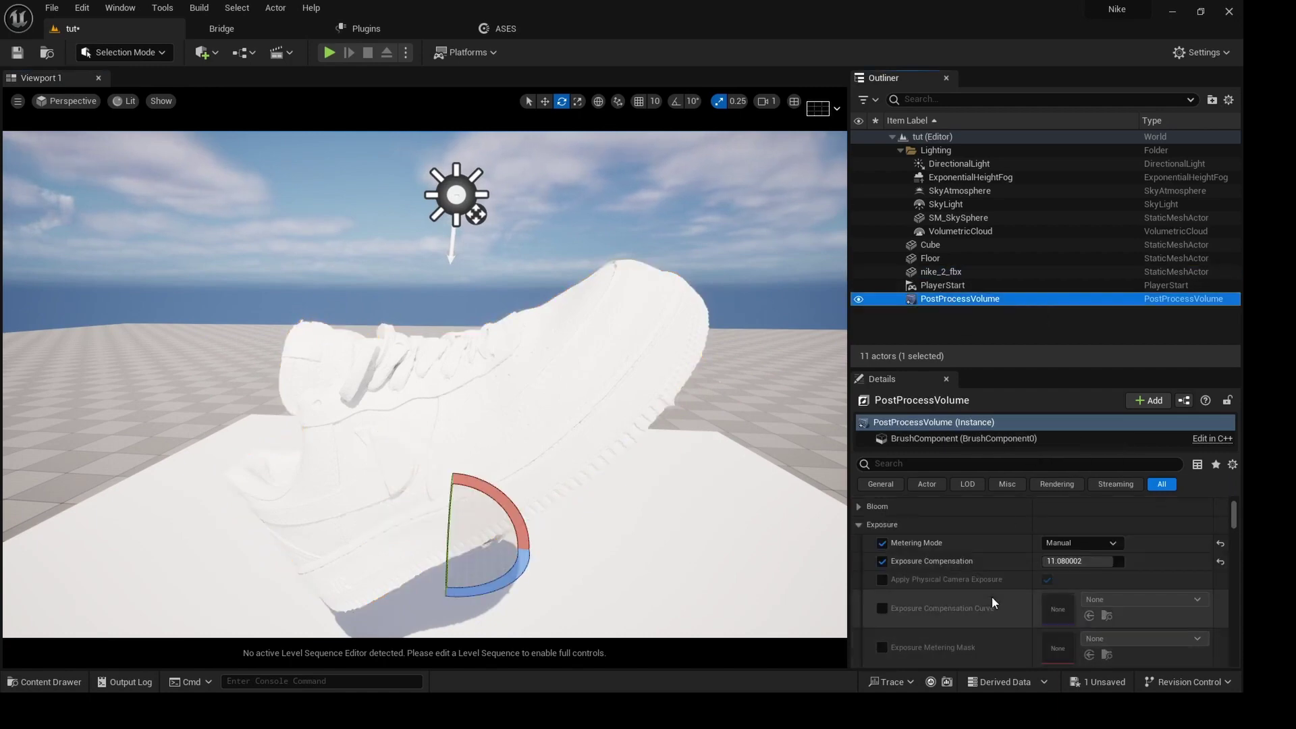
mouse_move(1080, 561)
left_mouse_down()
mouse_move(1107, 561)
mouse_move(1095, 561)
left_mouse_up()
left_click(447, 462)
- Examine the shoe's surface detail and shading up close and from several angles, including the sole and heel
scroll(447, 463, "up", 5)
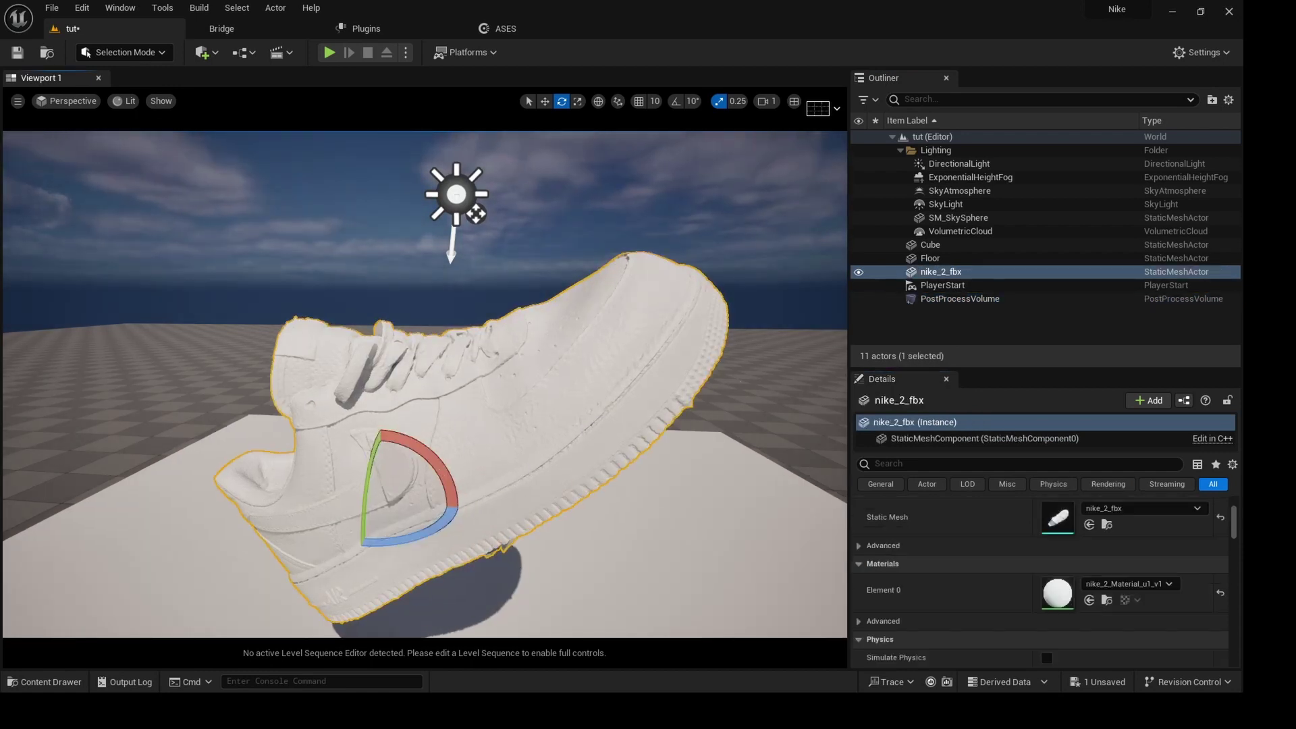
scroll(446, 463, "up", 2)
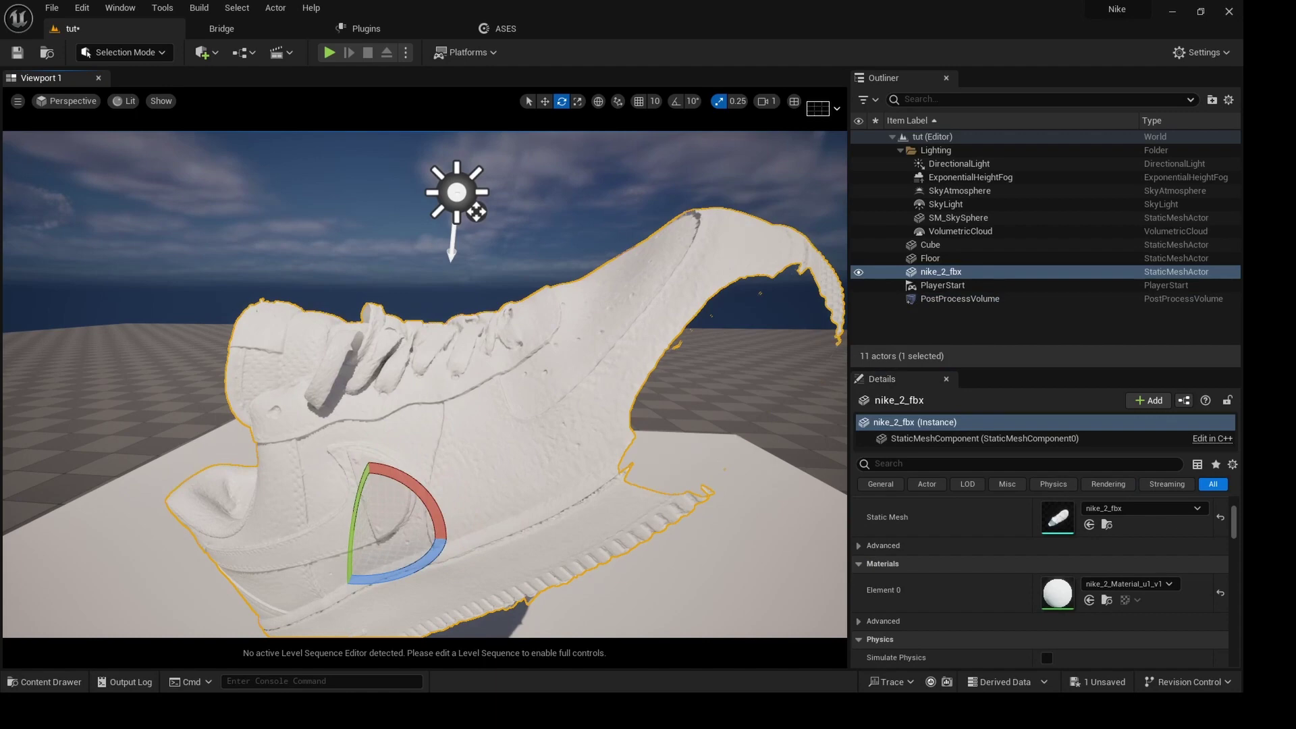
scroll(497, 450, "down", 1)
right_click(497, 451)
right_click_drag(391, 354, 486, 371)
left_click_drag(405, 439, 368, 436, "alt")
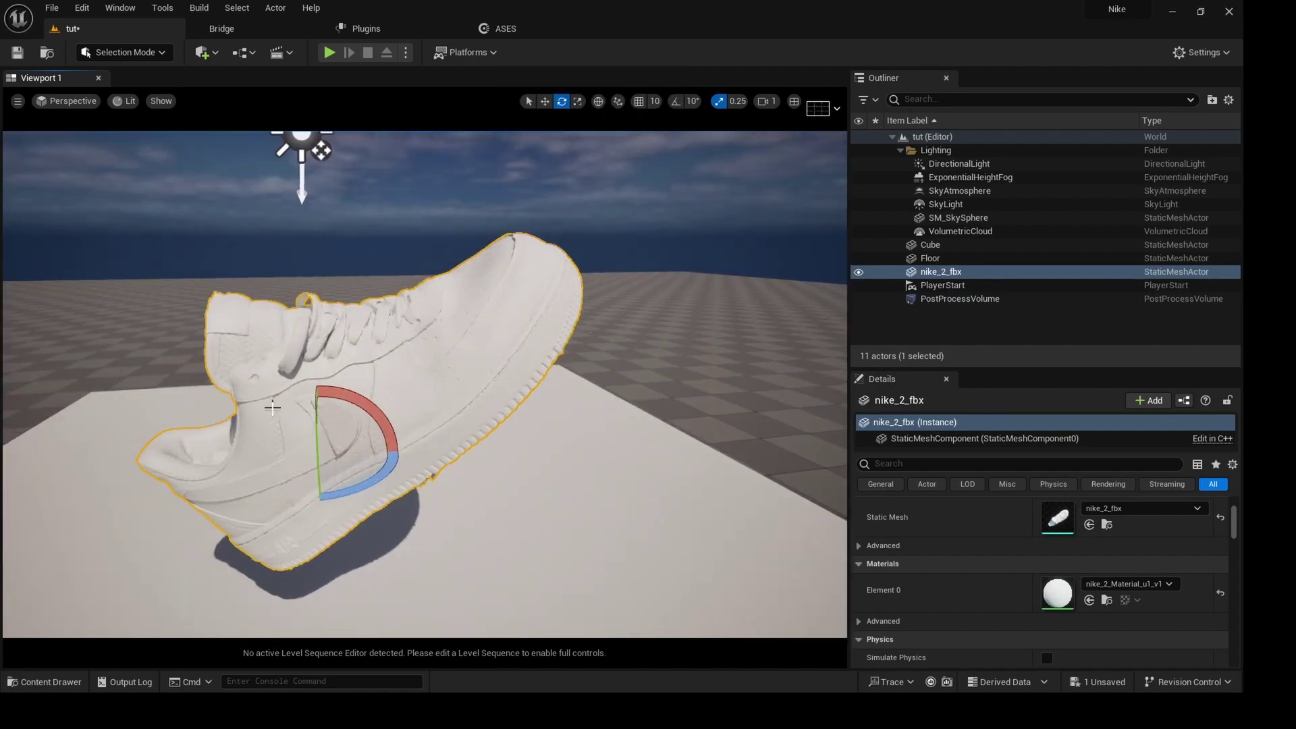
left_click_drag(272, 407, 290, 468, "alt")
right_click(290, 469)
left_click(271, 477)
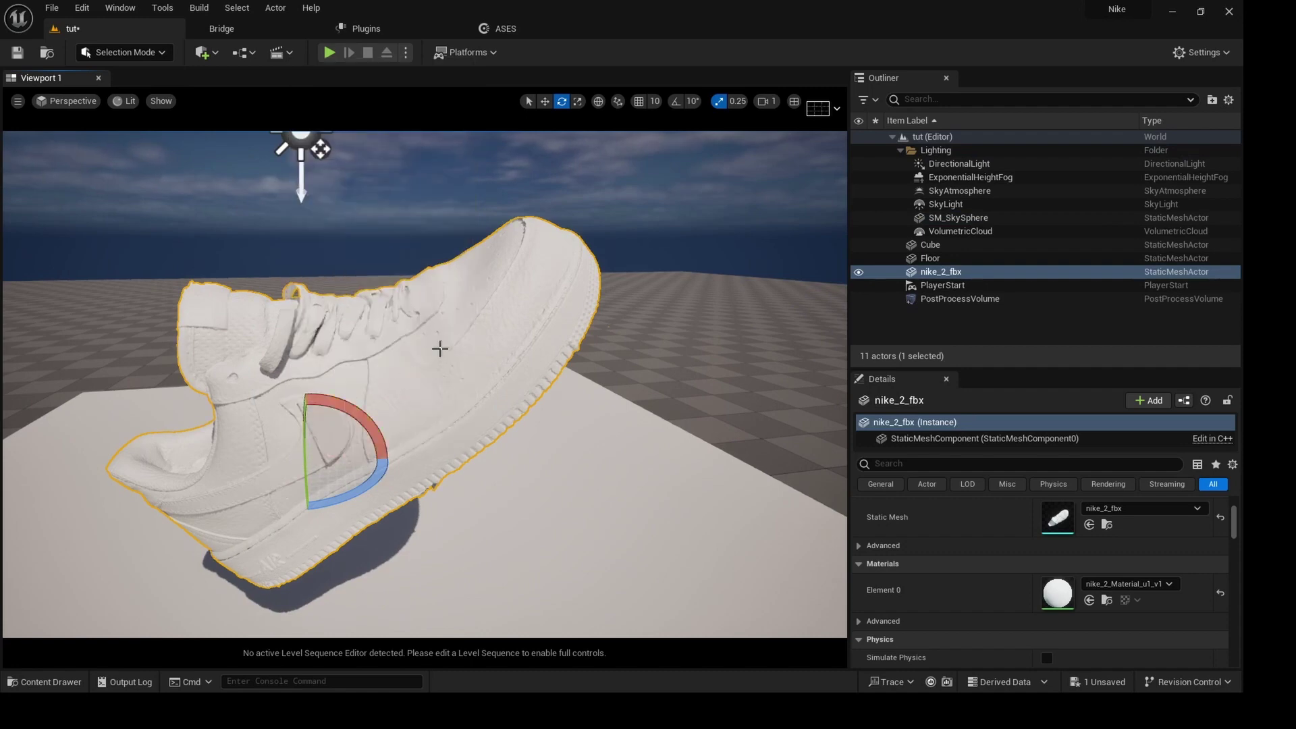
left_click_drag(424, 383, 423, 492, "alt")
left_click_drag(451, 368, 323, 385, "alt")
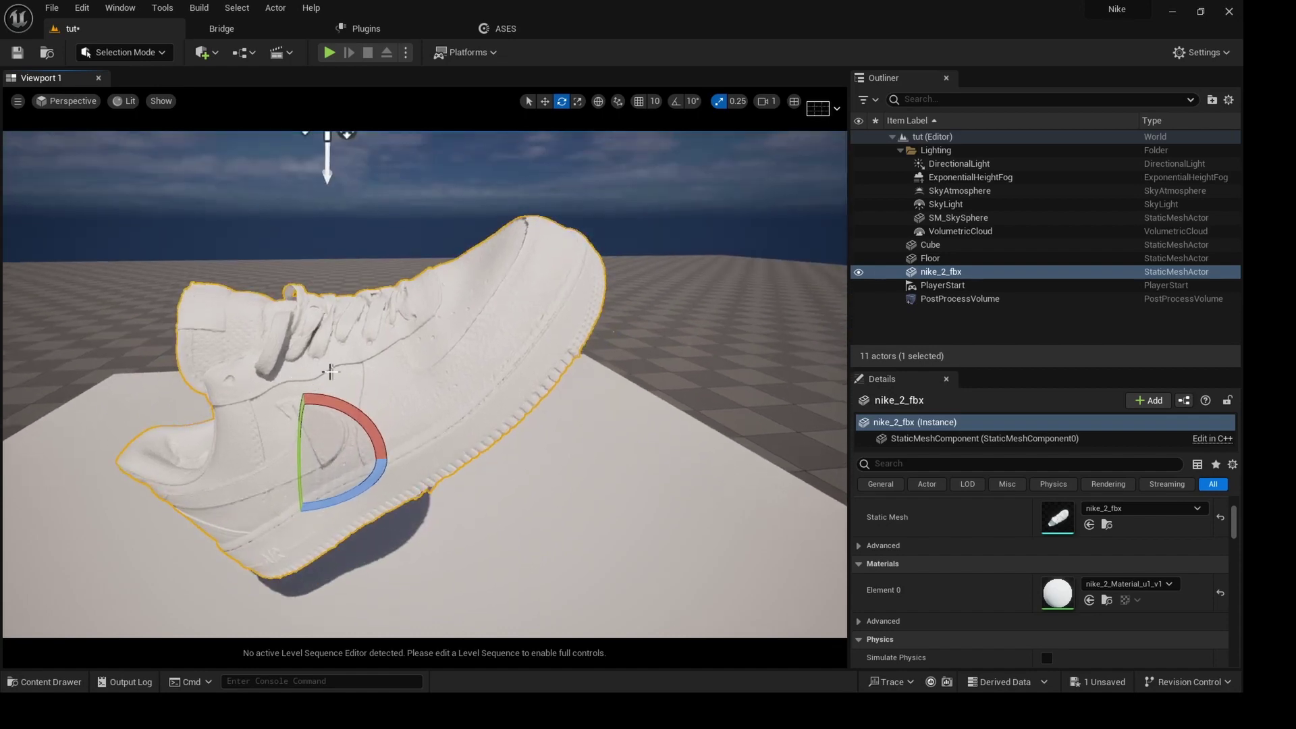
left_click_drag(428, 398, 238, 562, "alt")
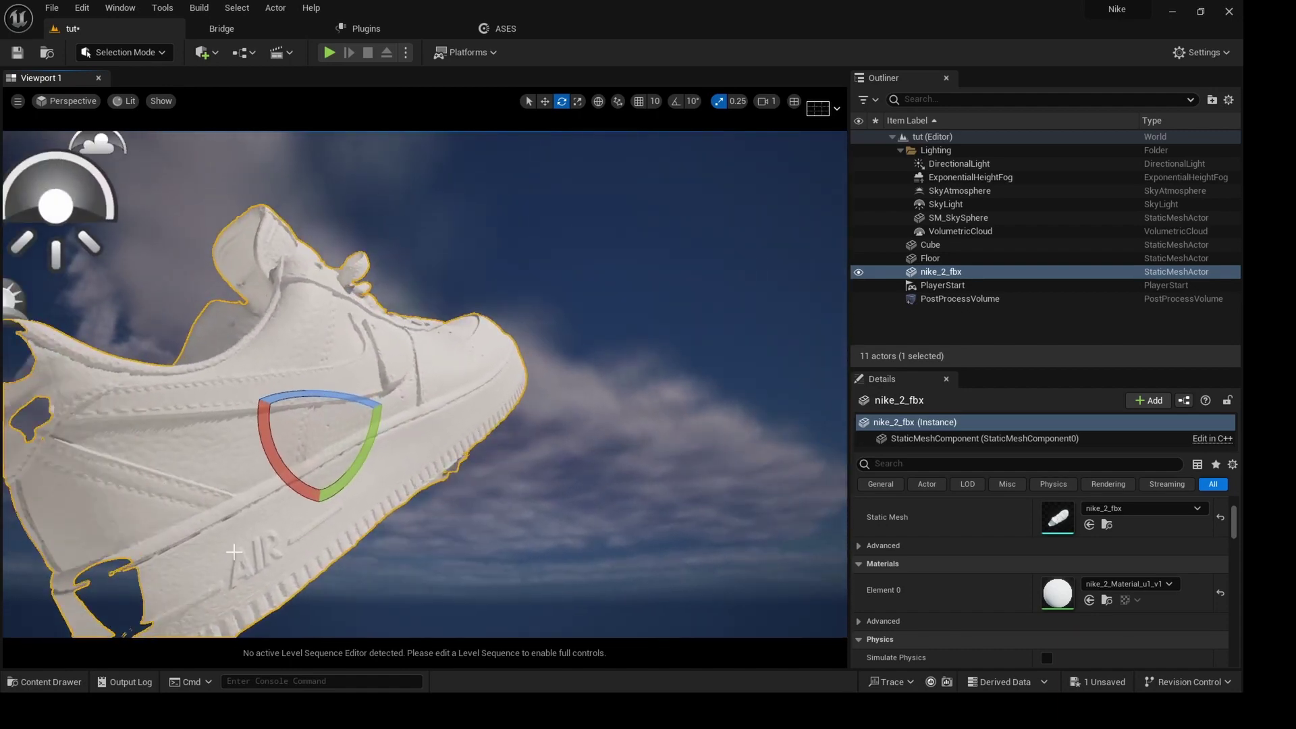
left_click_drag(433, 406, 785, 361, "alt")
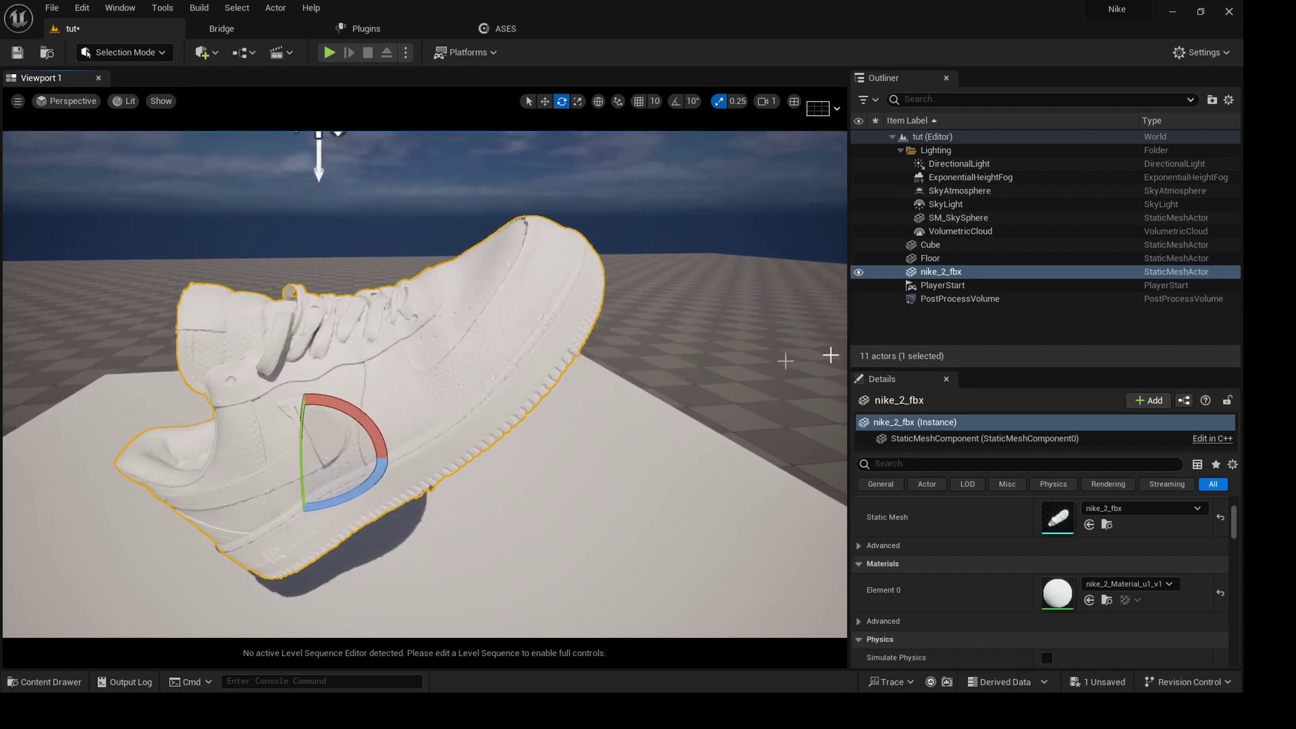
- Set the PostProcessVolume's Exposure Compensation to about 10.84 and frame the shoe on the cube again
left_click(975, 298)
left_click_drag(1105, 570, 1188, 561)
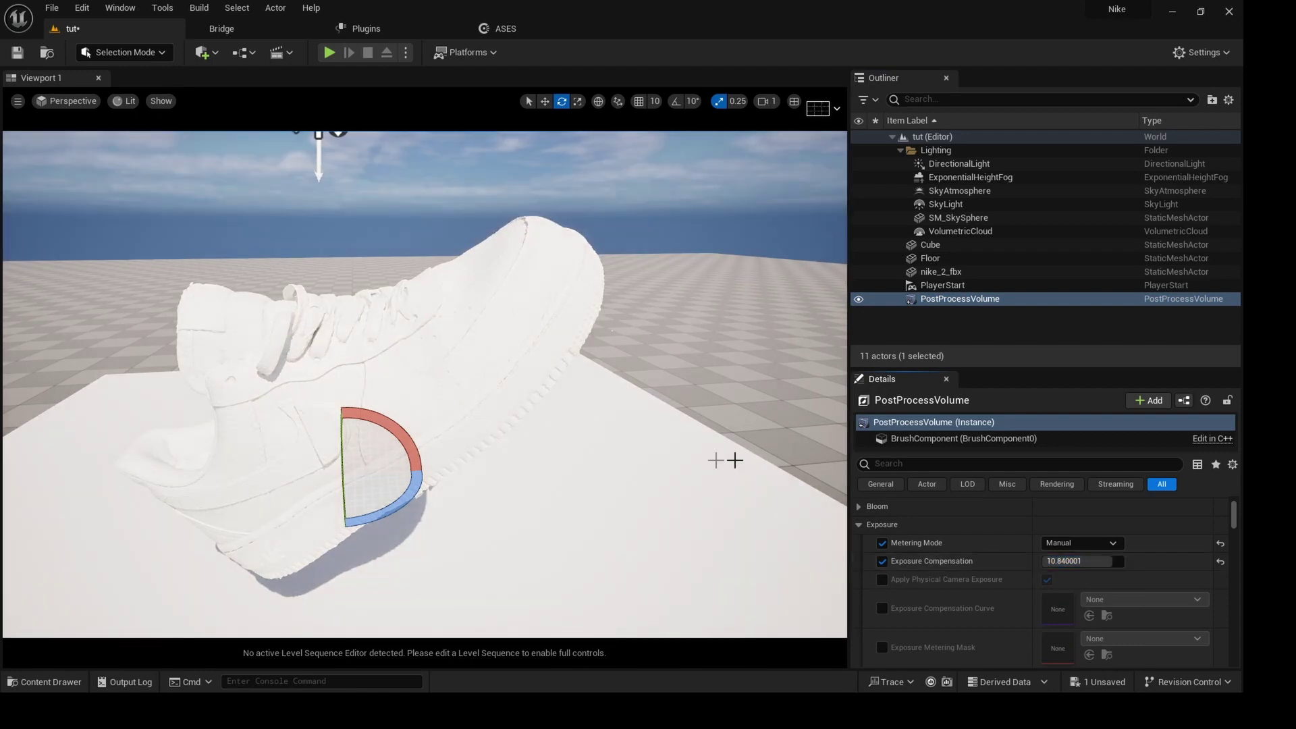
left_click(405, 380)
key("f")
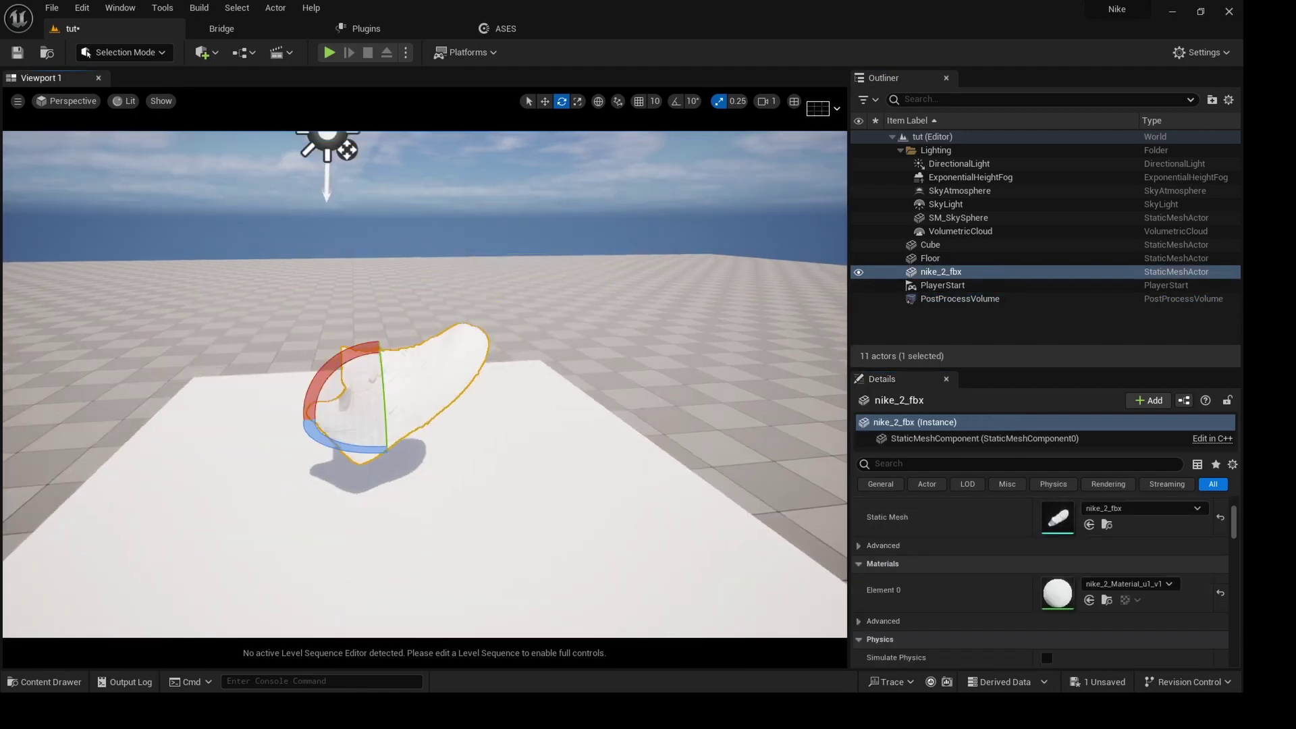
left_click_drag(488, 443, 476, 416, "alt")
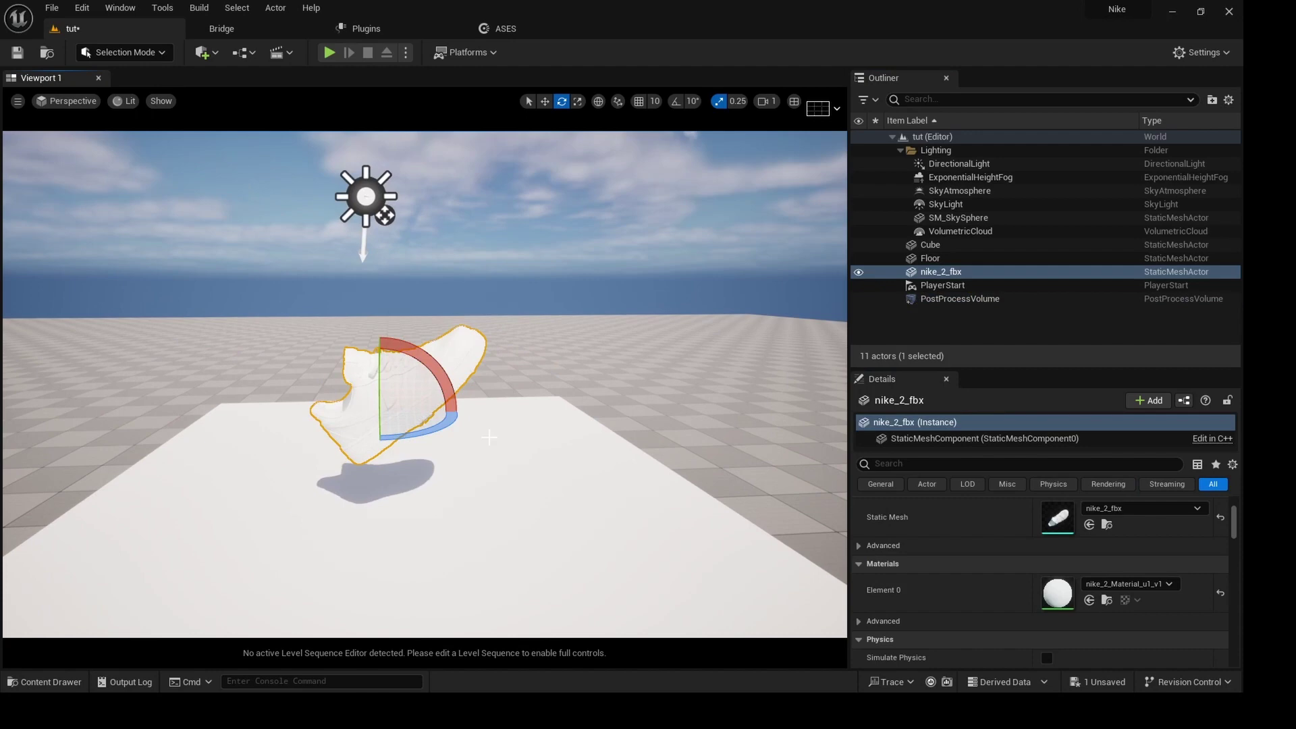
- Browse the locally downloaded Megascans assets in Bridge for rocks, and return to the tut level
left_click(239, 30)
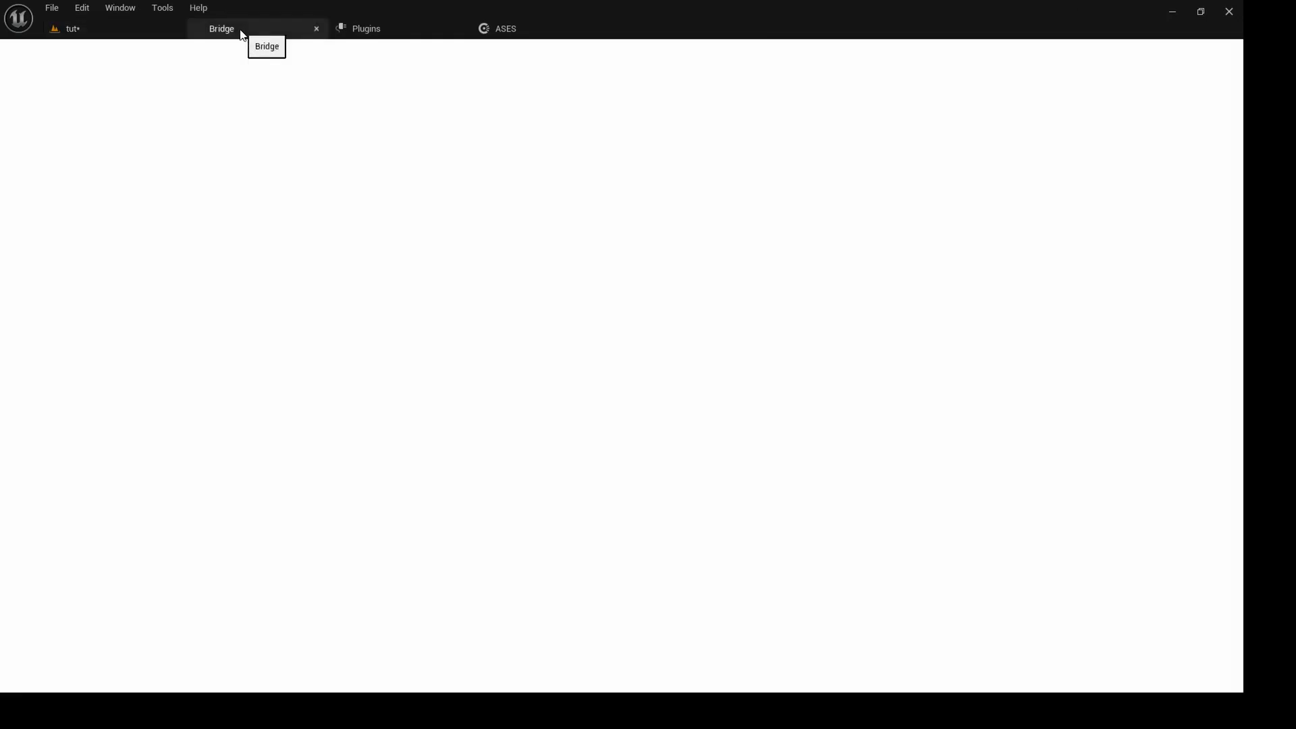
left_click(41, 205)
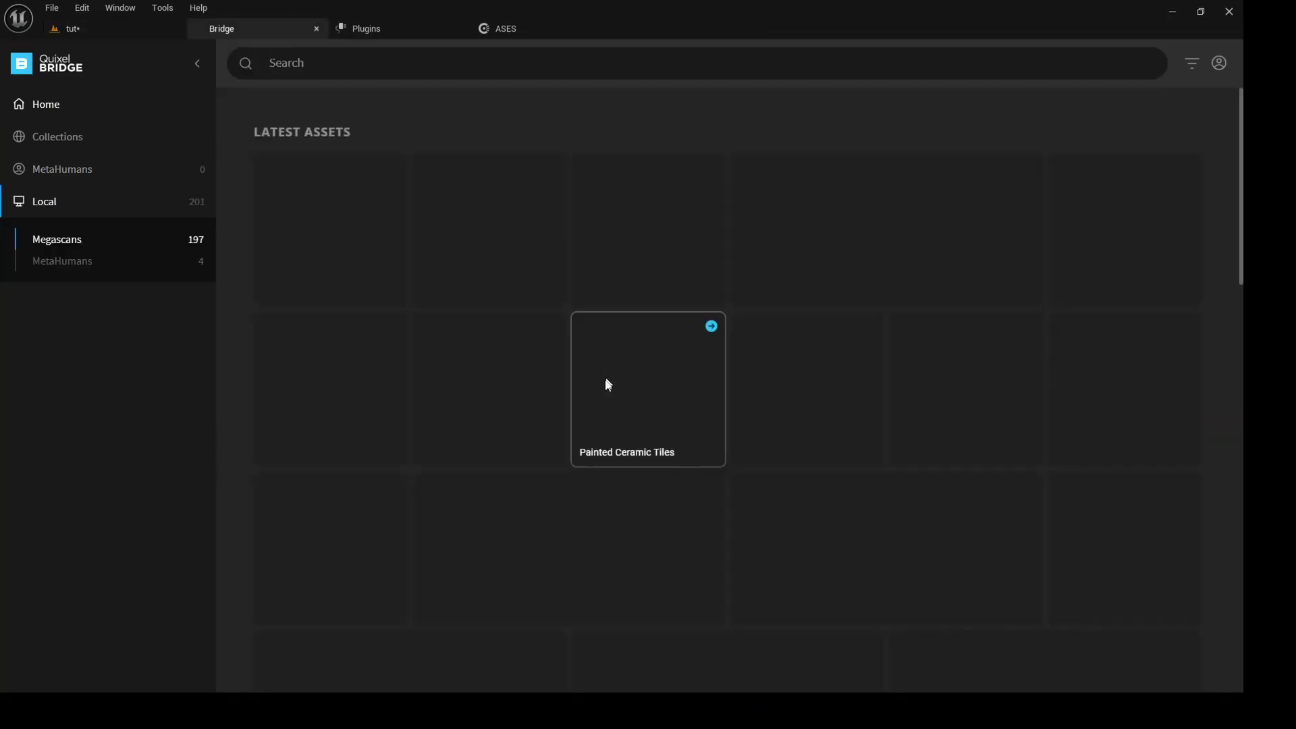
scroll(718, 441, "down", 15)
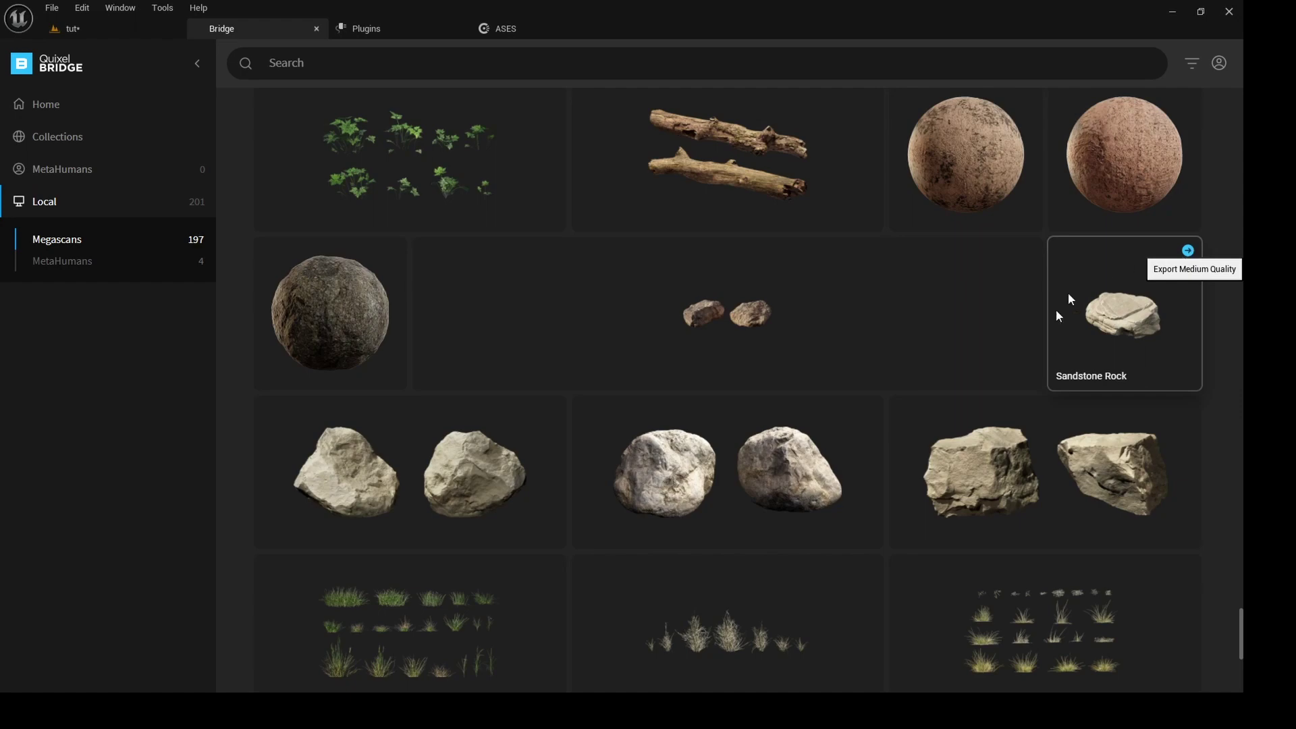
left_click(861, 98)
left_click(84, 27)
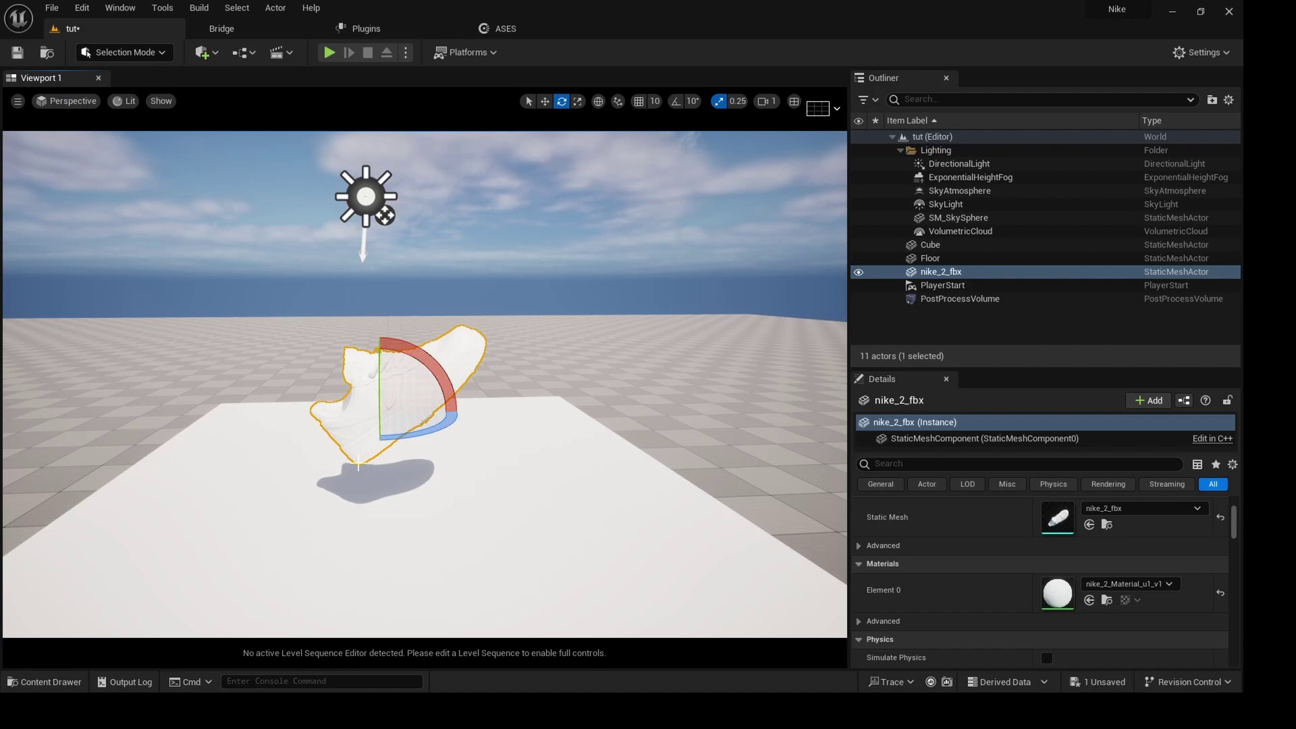
- Place the Sandstone_Rock static mesh from the Megascans 3D_Assets folder on the cube beside the shoe
key("ctrl+space")
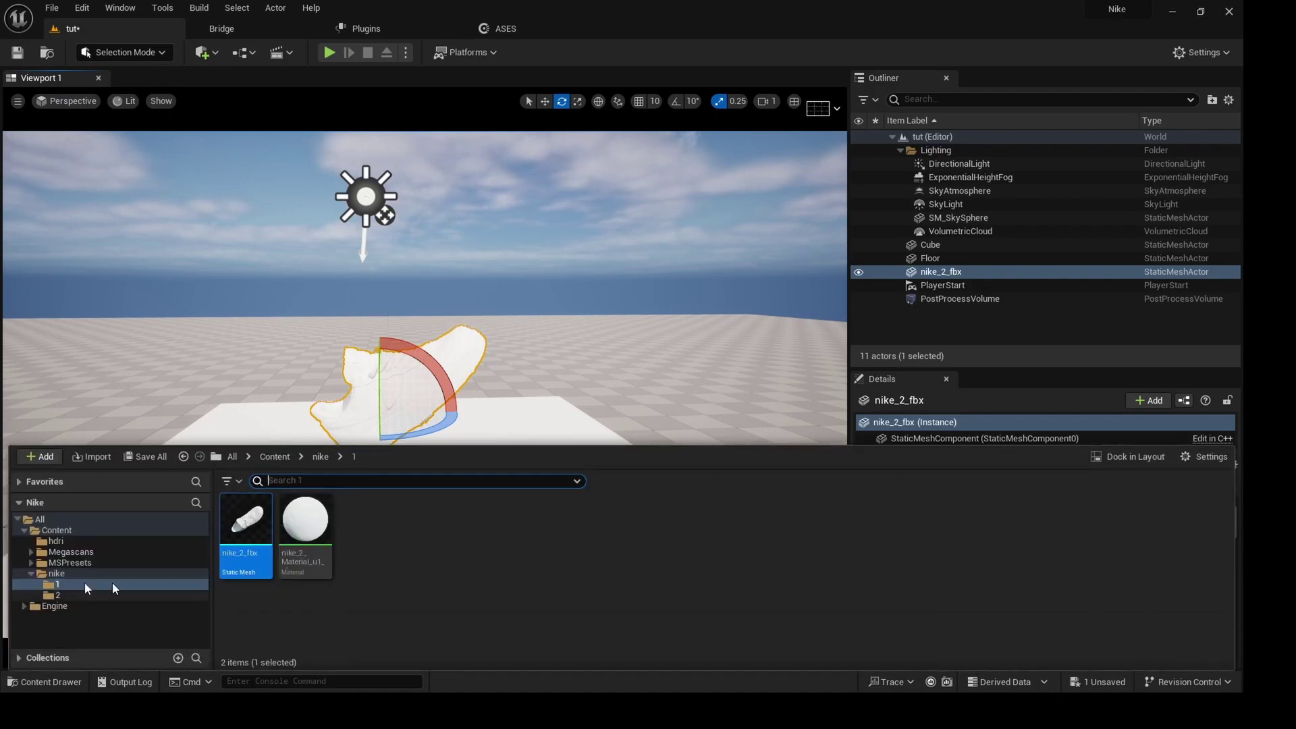
left_click(30, 552)
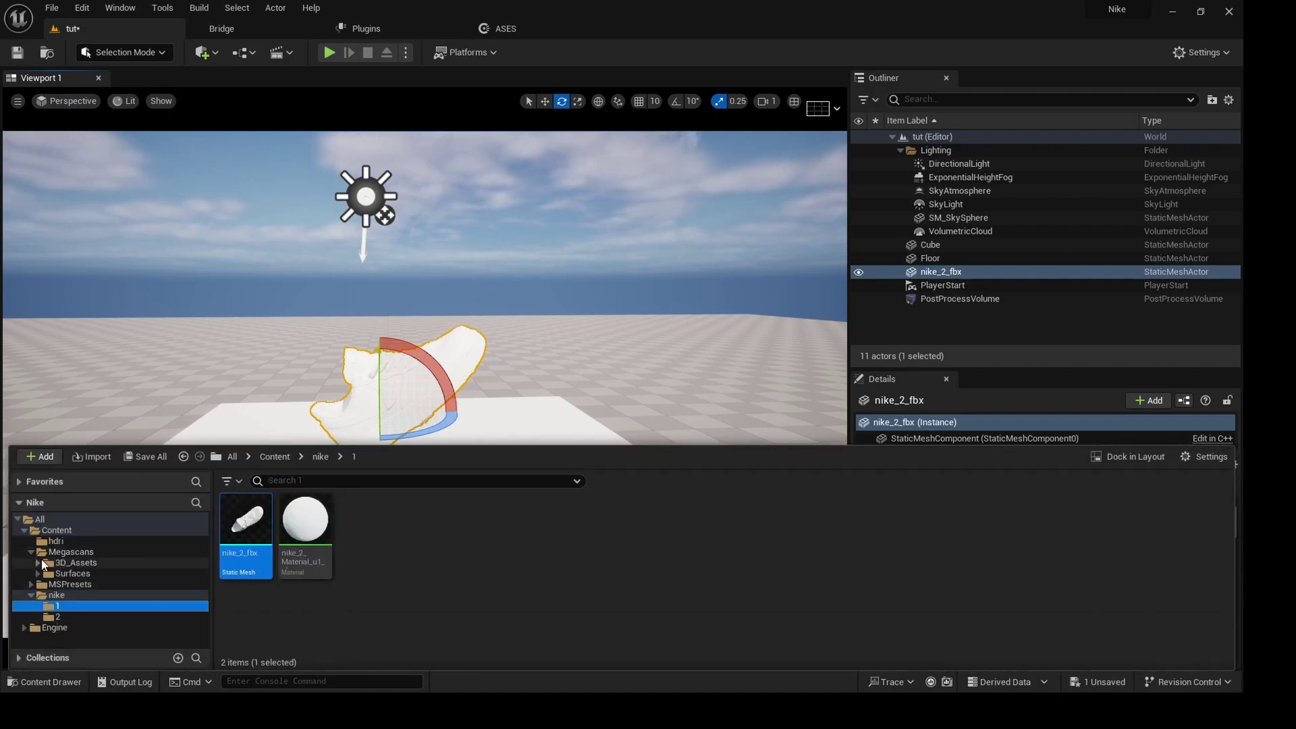
left_click(38, 563)
scroll(94, 579, "down", 2)
left_click(101, 562)
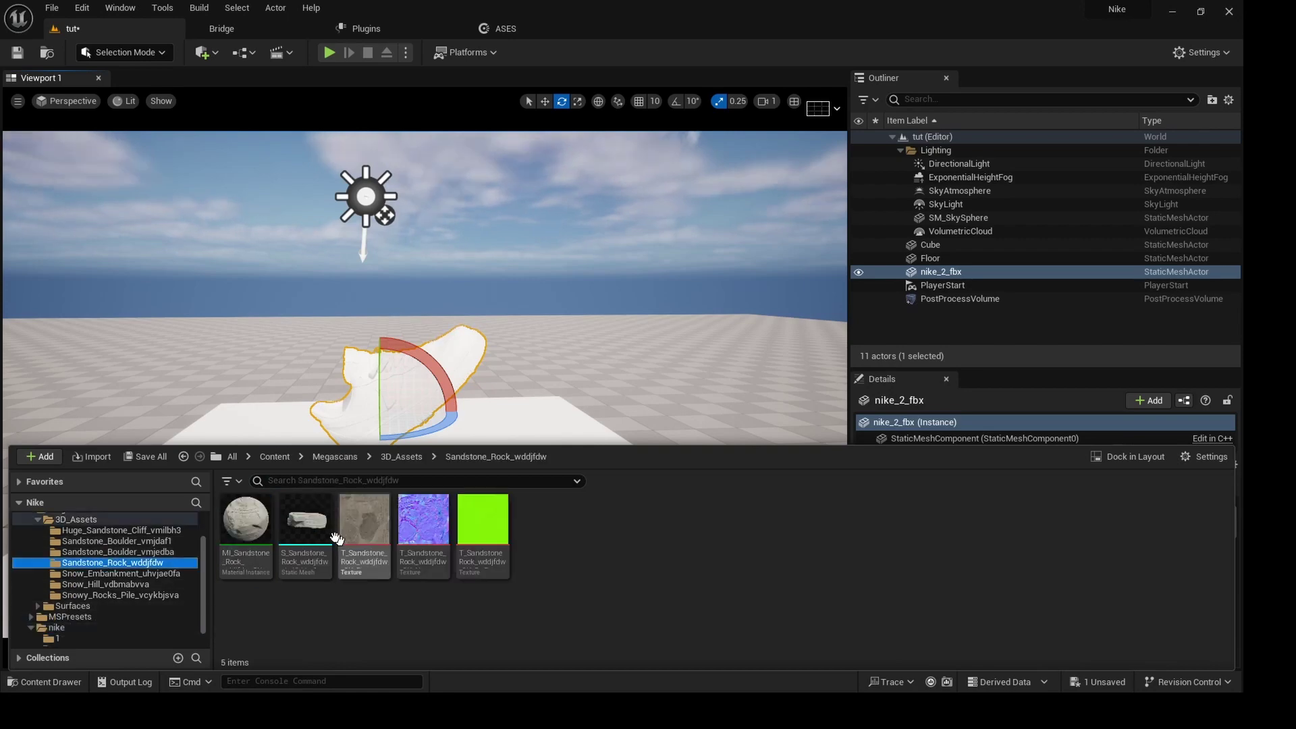
left_click_drag(366, 416, 438, 477)
- Tilt the sandstone rock to follow the slope of the shoe's sole and raise it towards the shoe
left_click_drag(532, 530, 463, 511, "alt")
mouse_move(506, 442)
left_mouse_down()
mouse_move(459, 405)
mouse_move(494, 441)
left_mouse_up()
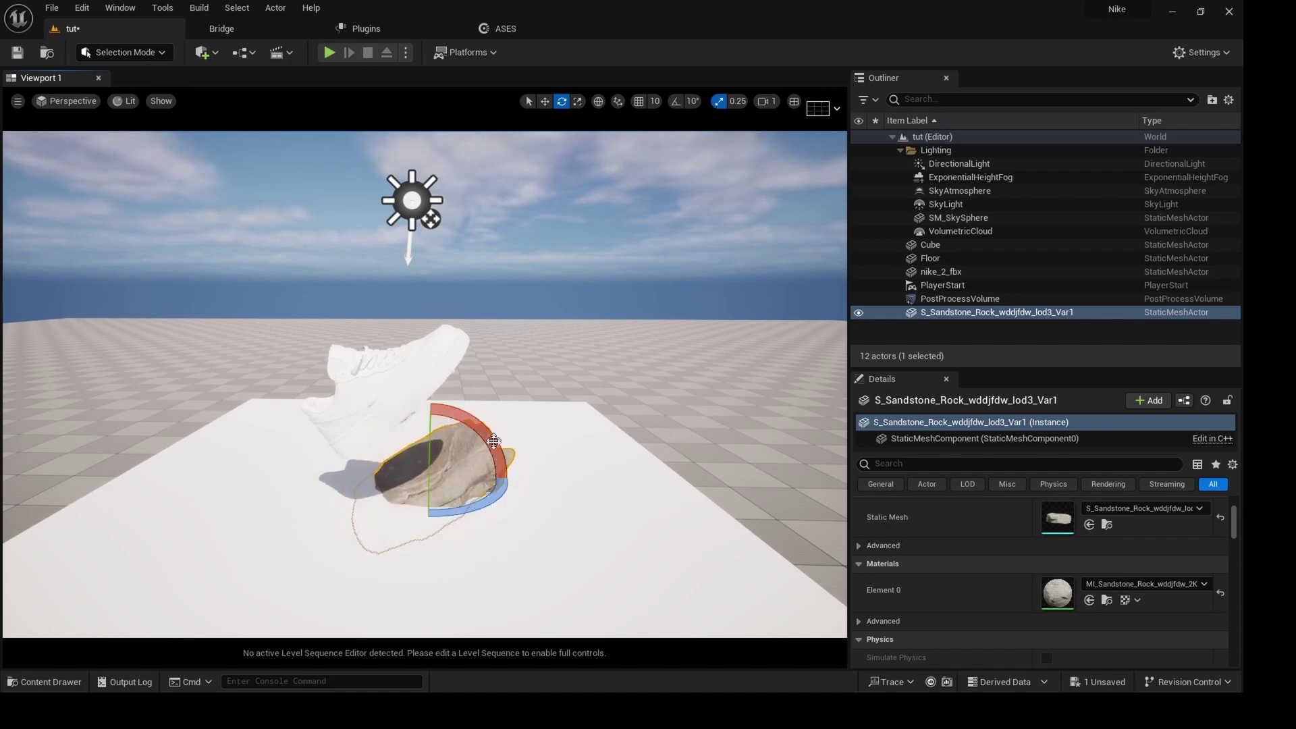
key("w")
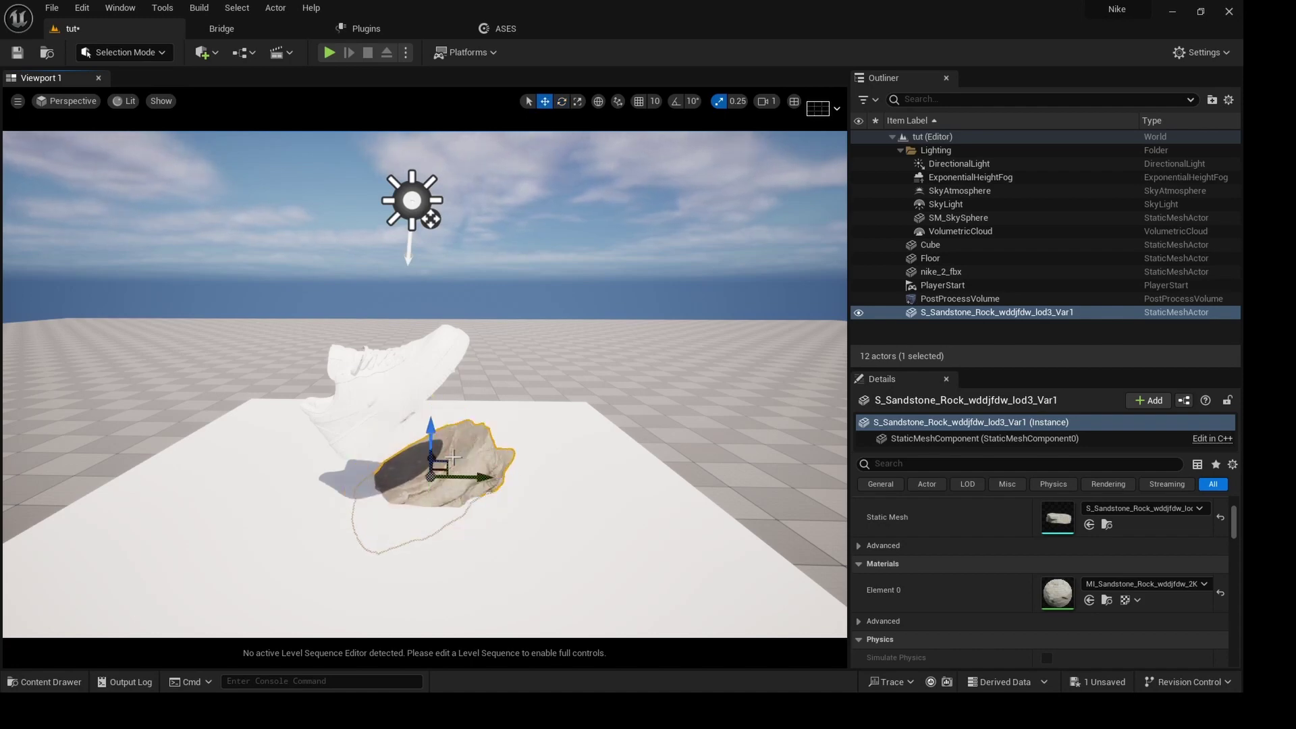
left_click_drag(486, 510, 504, 406, "alt")
key("e")
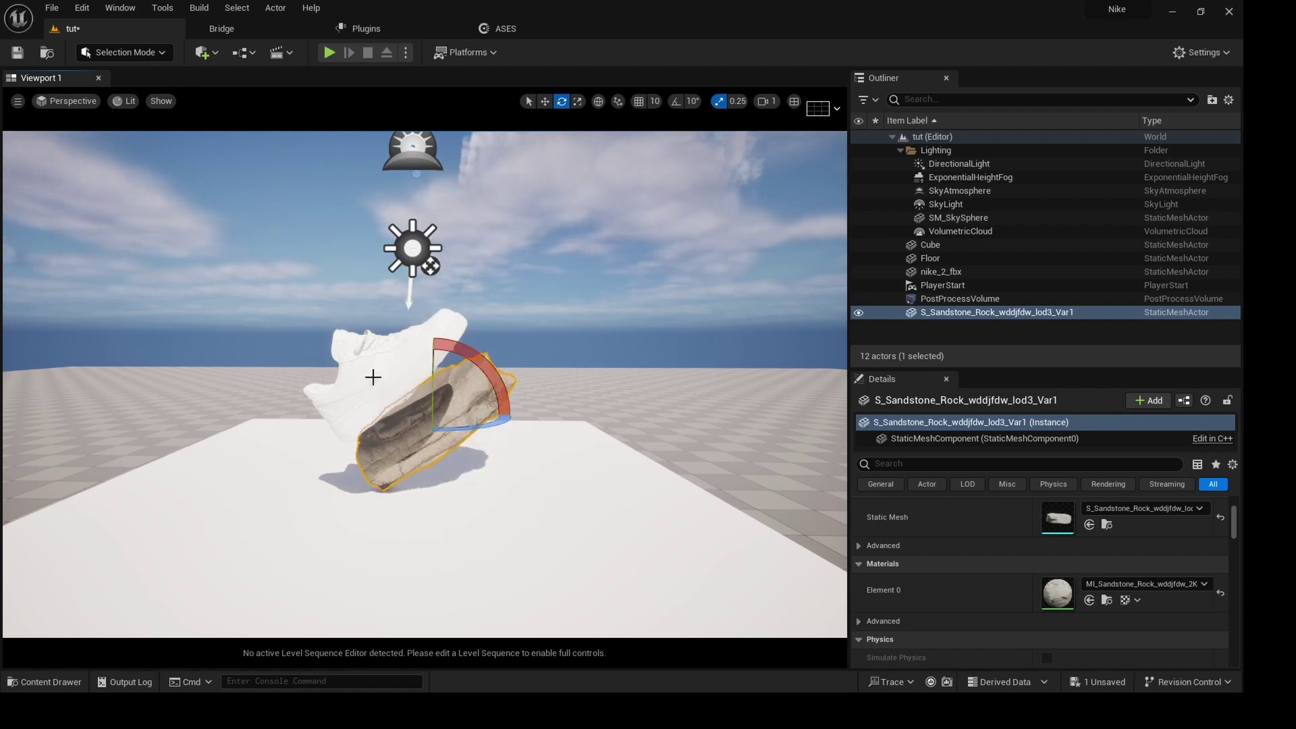
- Rotate the shoe slightly so its sole lines up with the rock's slanted upper face
left_click(372, 377)
left_click_drag(424, 349, 401, 385)
key("w")
- Move the sandstone rock sideways directly under the shoe and turn it slightly about the vertical axis
left_click_drag(378, 478, 567, 481, "alt")
left_click(322, 414)
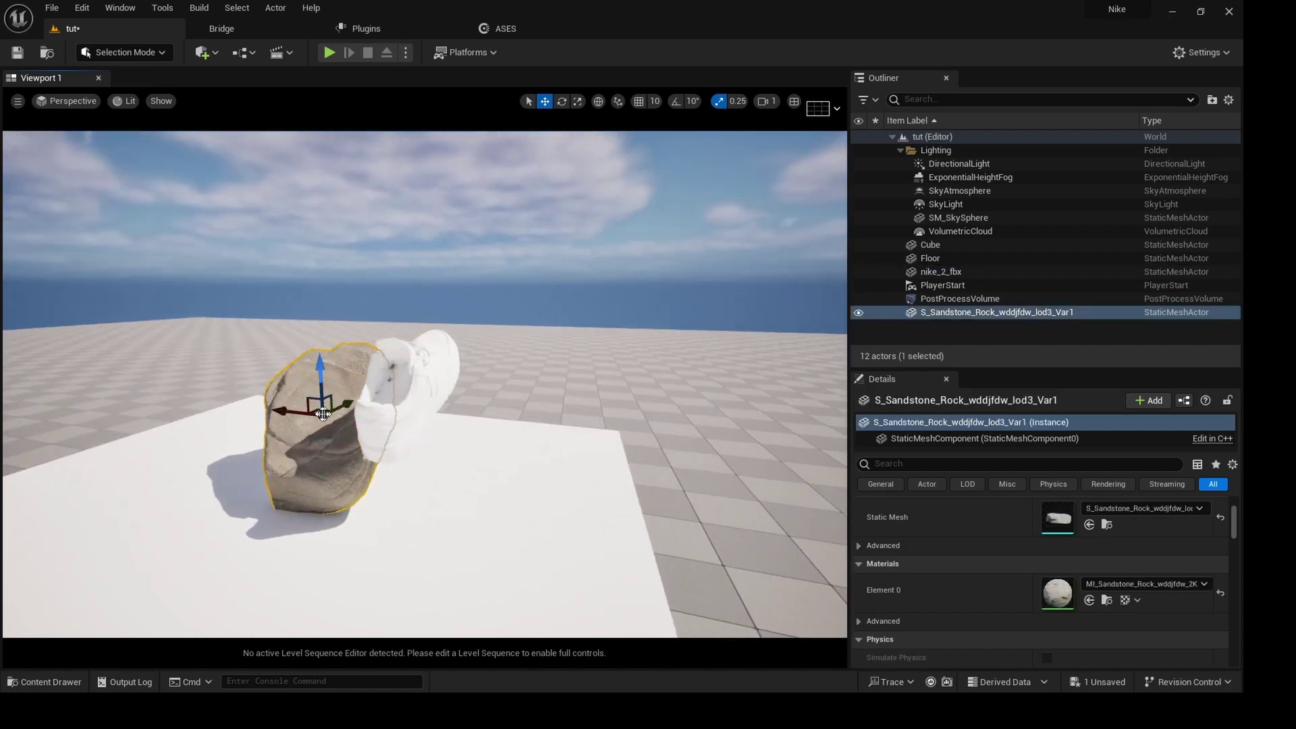
left_click_drag(281, 410, 186, 415)
left_click_drag(347, 467, 365, 418, "alt")
key("e")
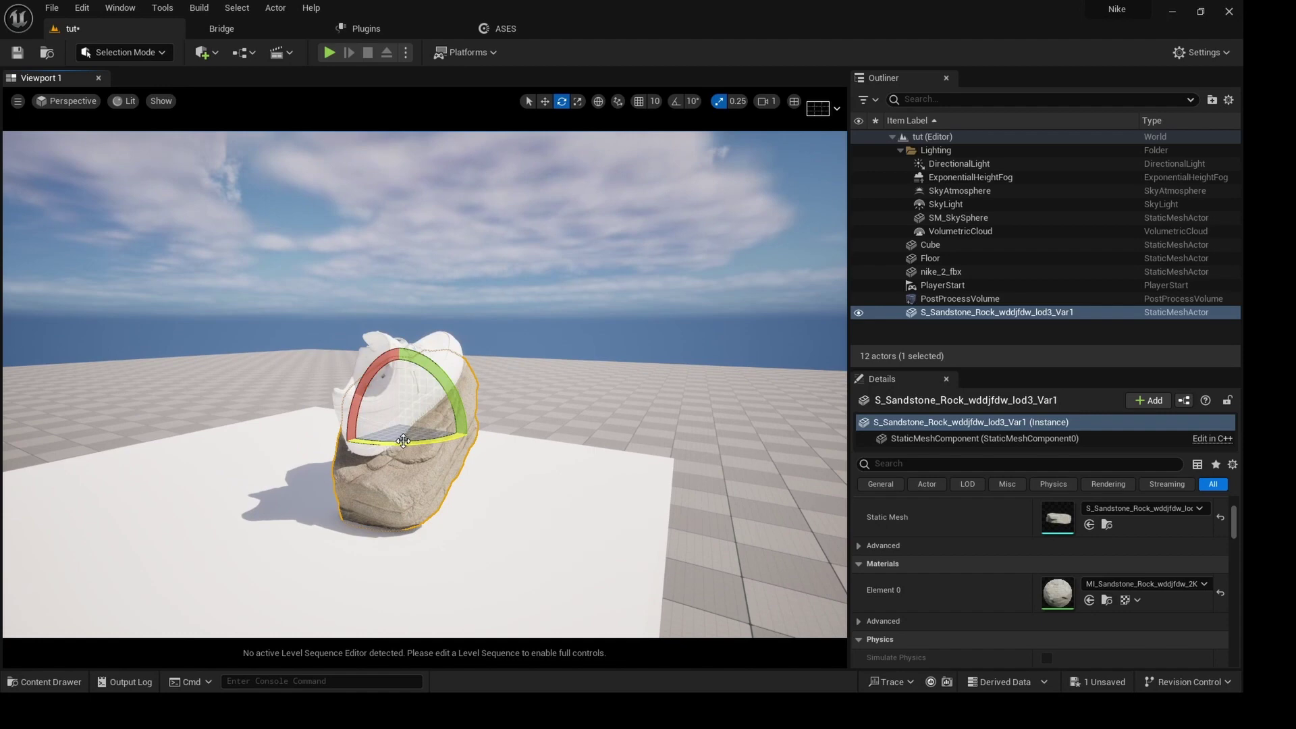
left_click_drag(327, 417, 336, 415)
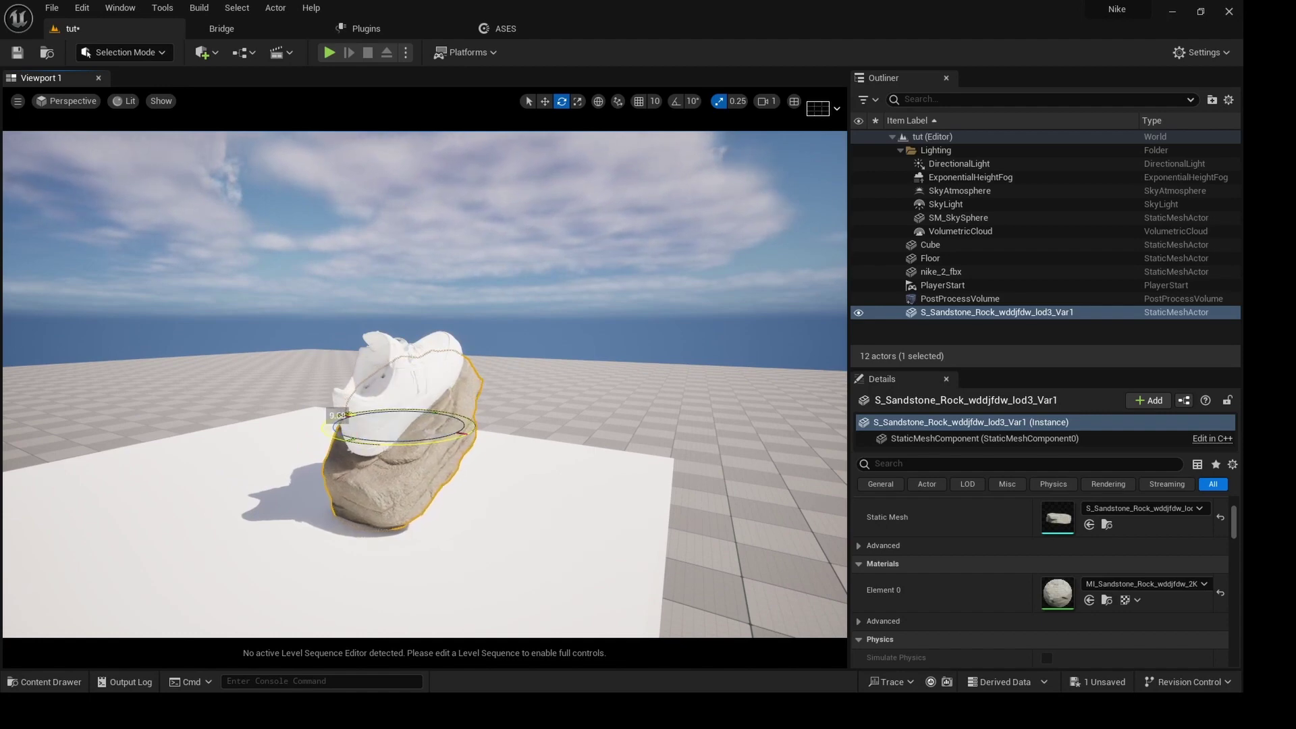
key("w")
left_click_drag(475, 451, 335, 445, "alt")
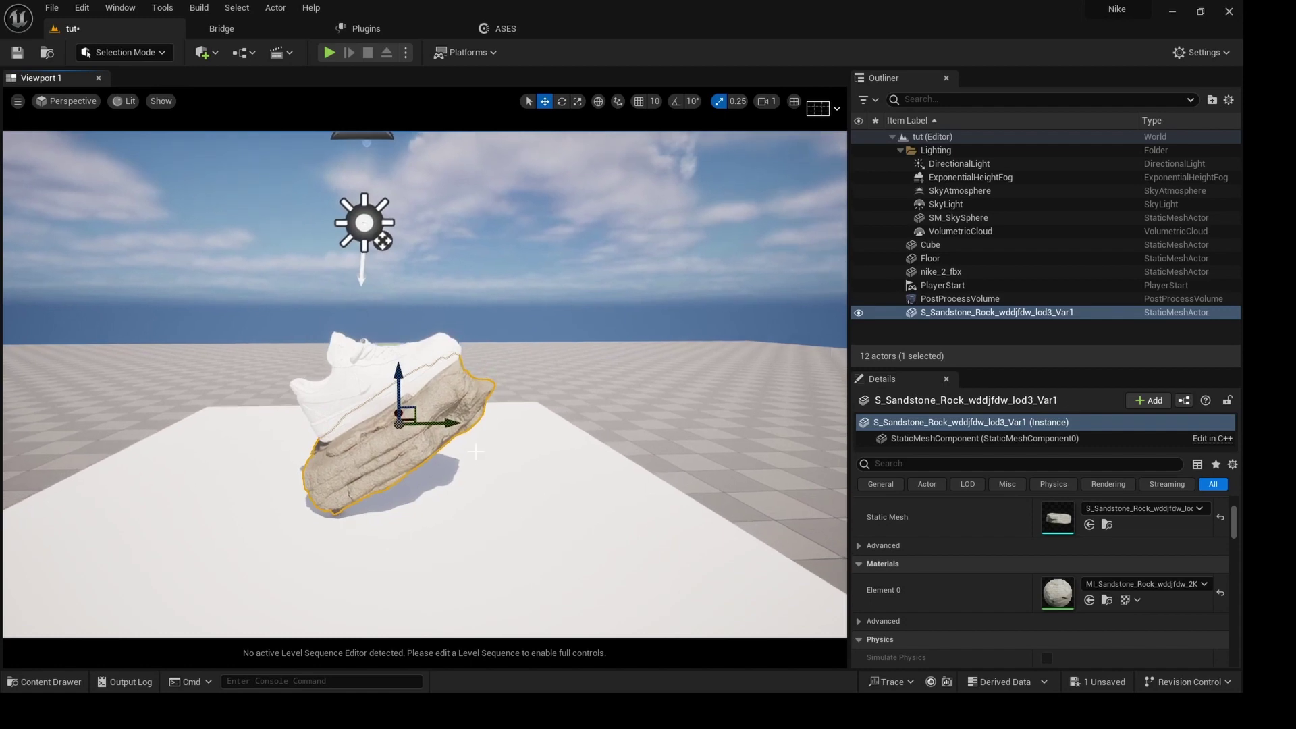
- Fine-tune the rock's rotation and position so the shoe's sole rests along its upper face, and deselect the rock
key("e")
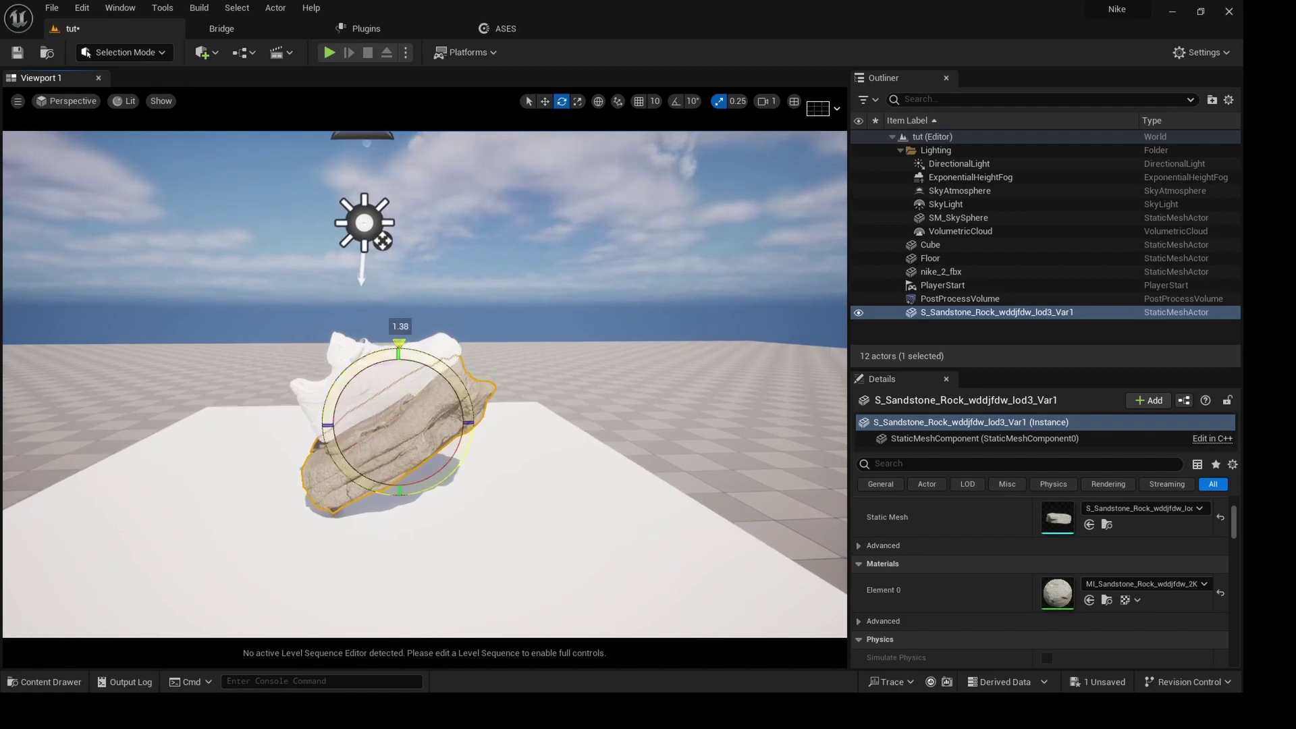
key("w")
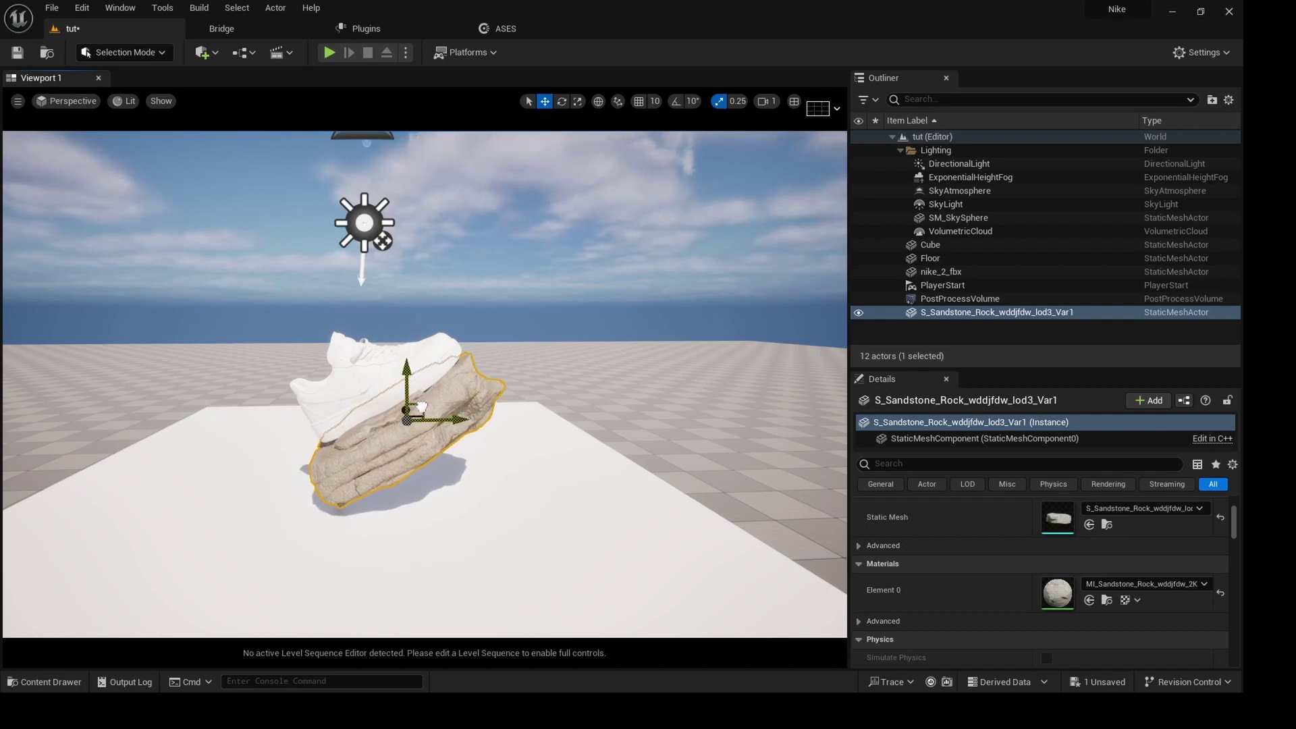
left_click_drag(376, 446, 308, 463, "alt")
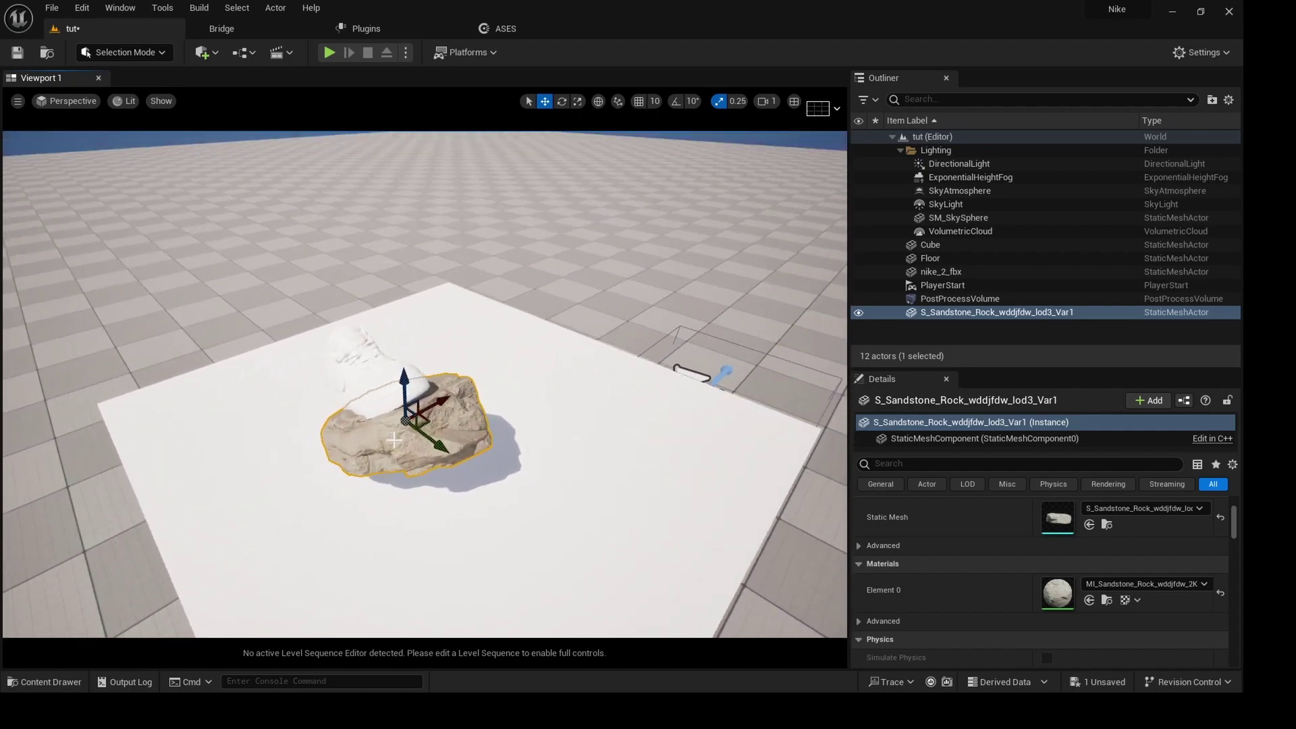
key("e")
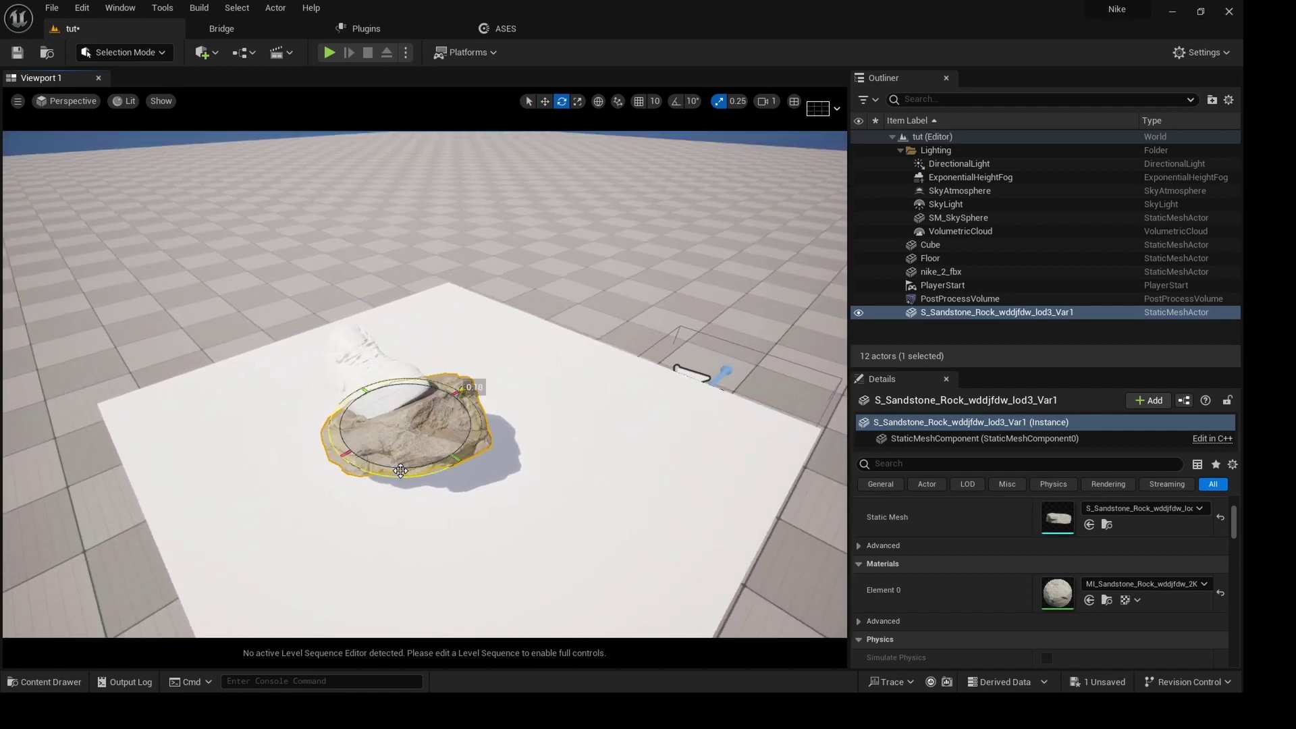
left_click_drag(398, 470, 286, 485)
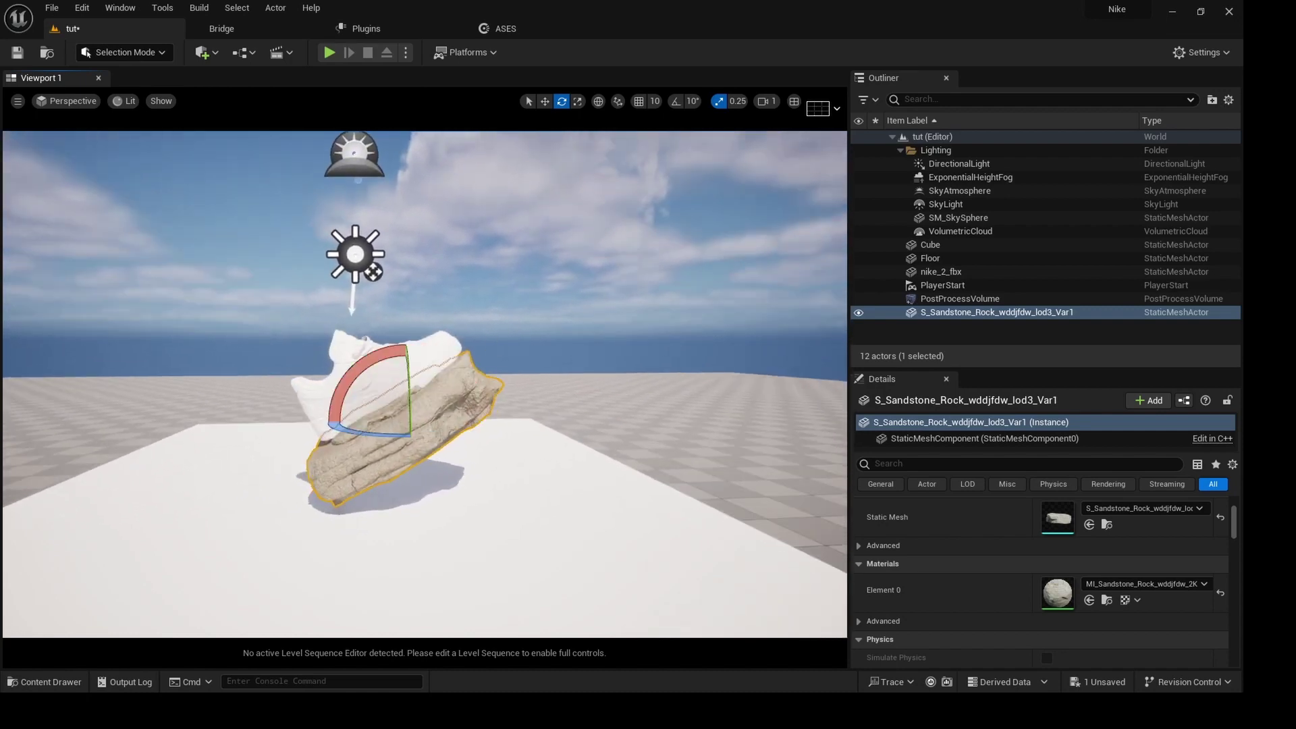
left_click(562, 311)
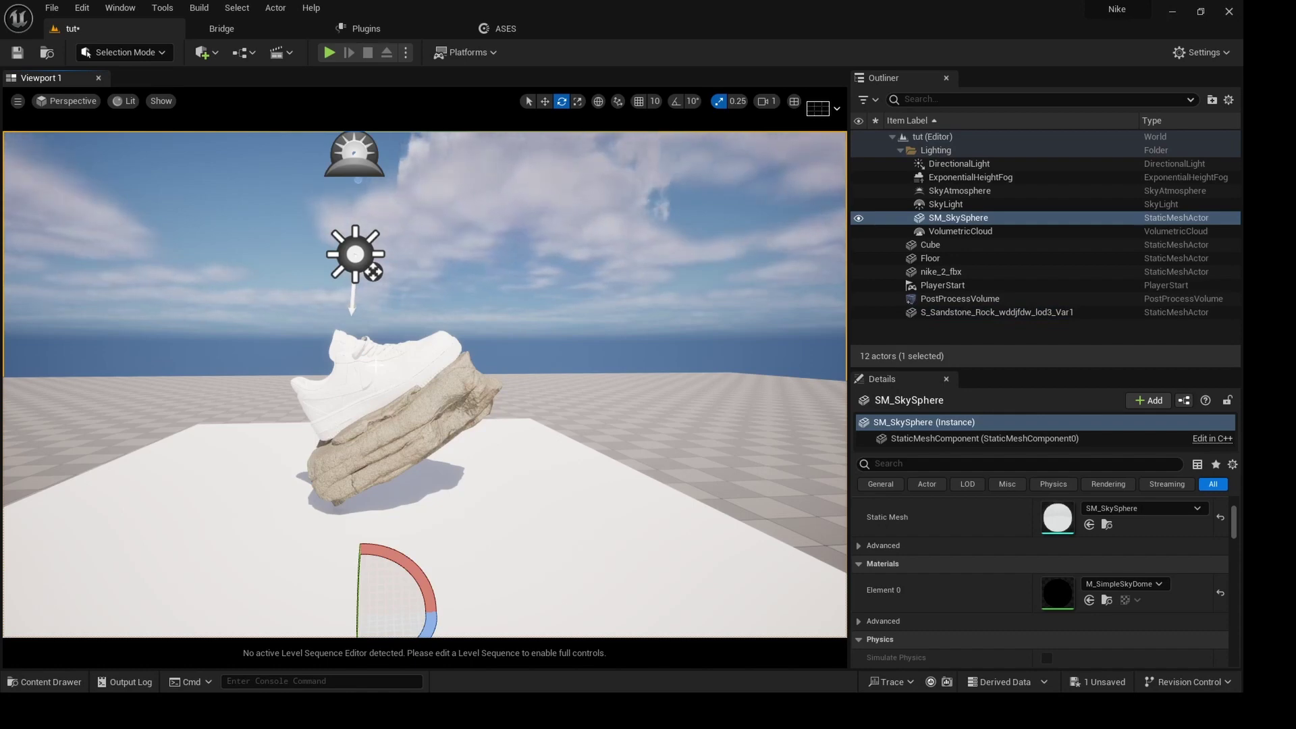
- Apply the textured Nike material from the nike/2 folder to the shoe and view it up close
key("ctrl+space")
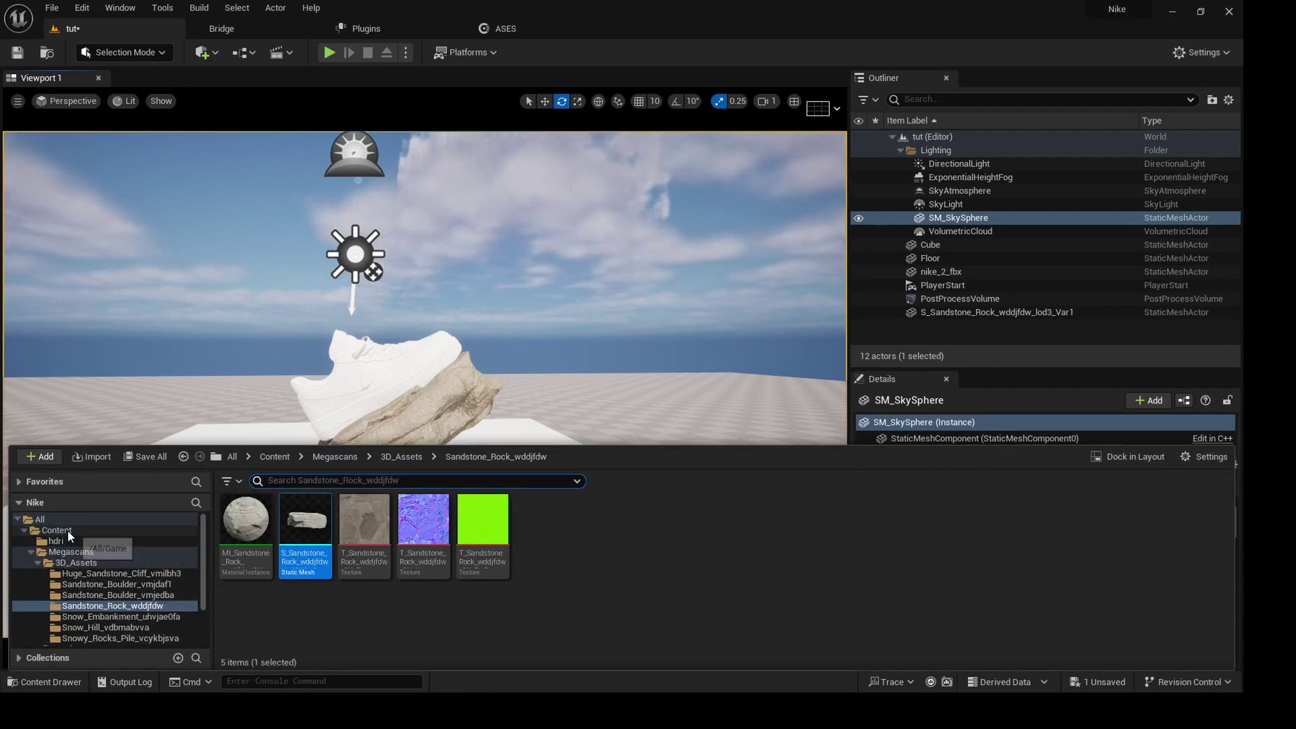
scroll(68, 585, "down", 3)
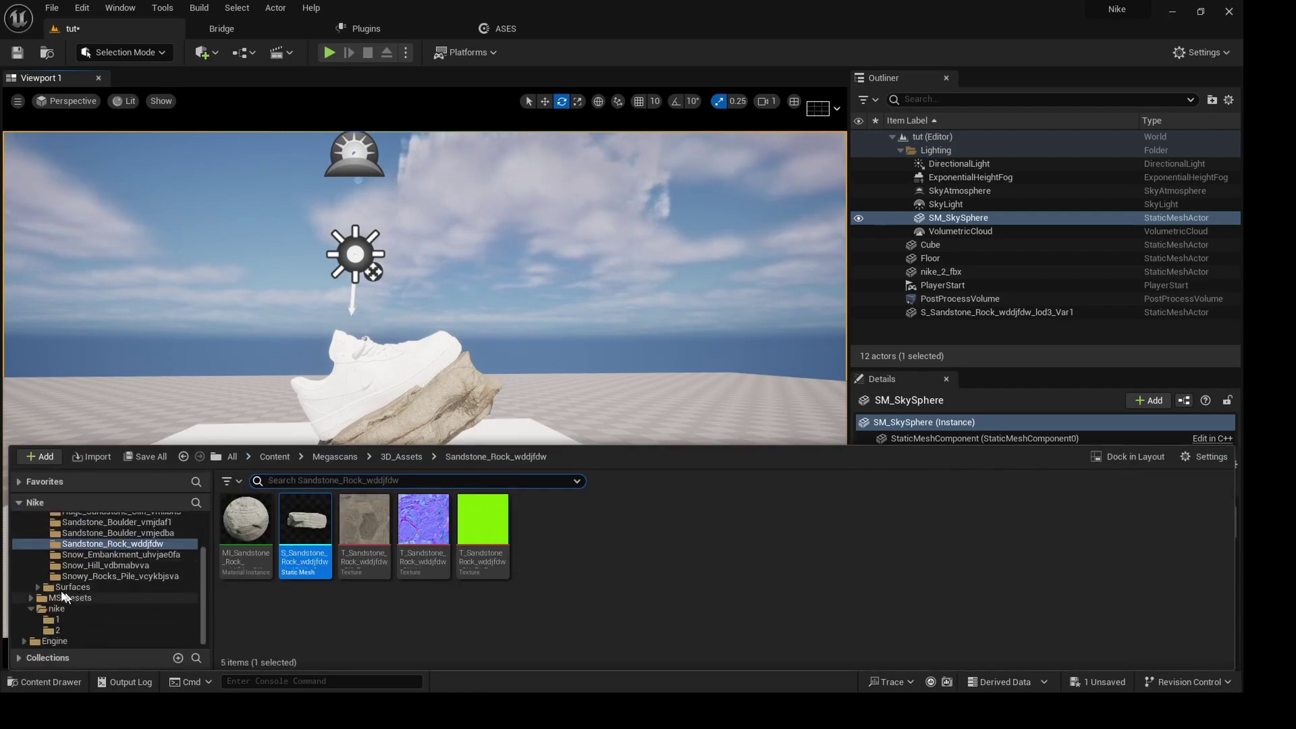
left_click(54, 629)
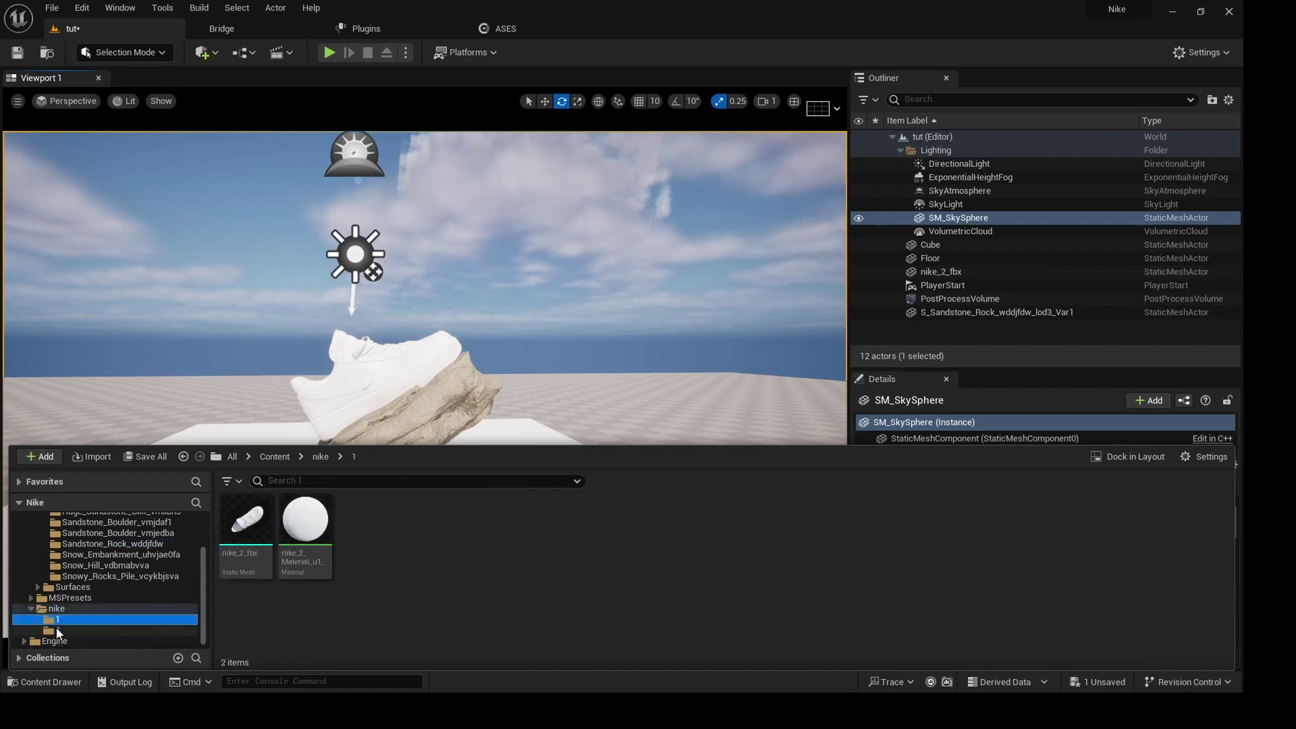
left_click_drag(365, 526, 373, 375)
key("w")
right_click_drag(356, 385, 356, 385)
left_click_drag(356, 330, 356, 314)
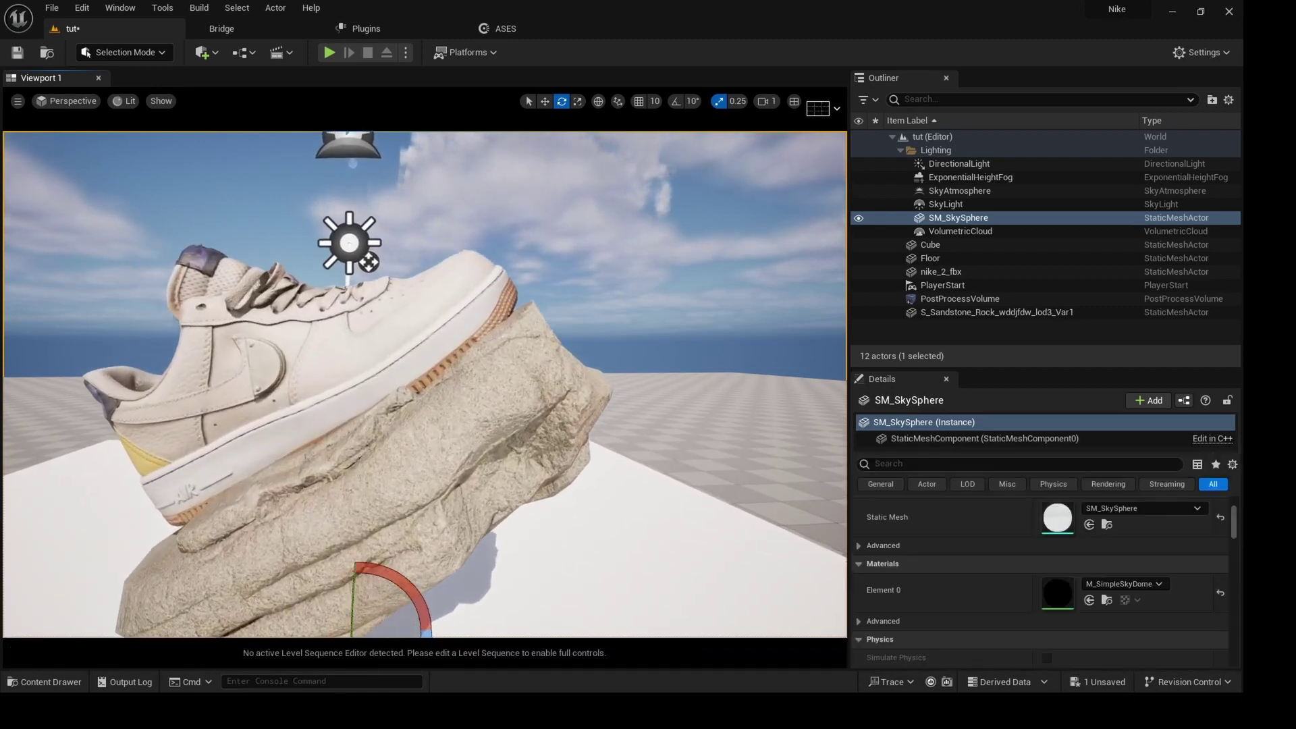
- Frame the textured shoe on the rock, deselect it, and save the level
left_click(333, 397)
key("f")
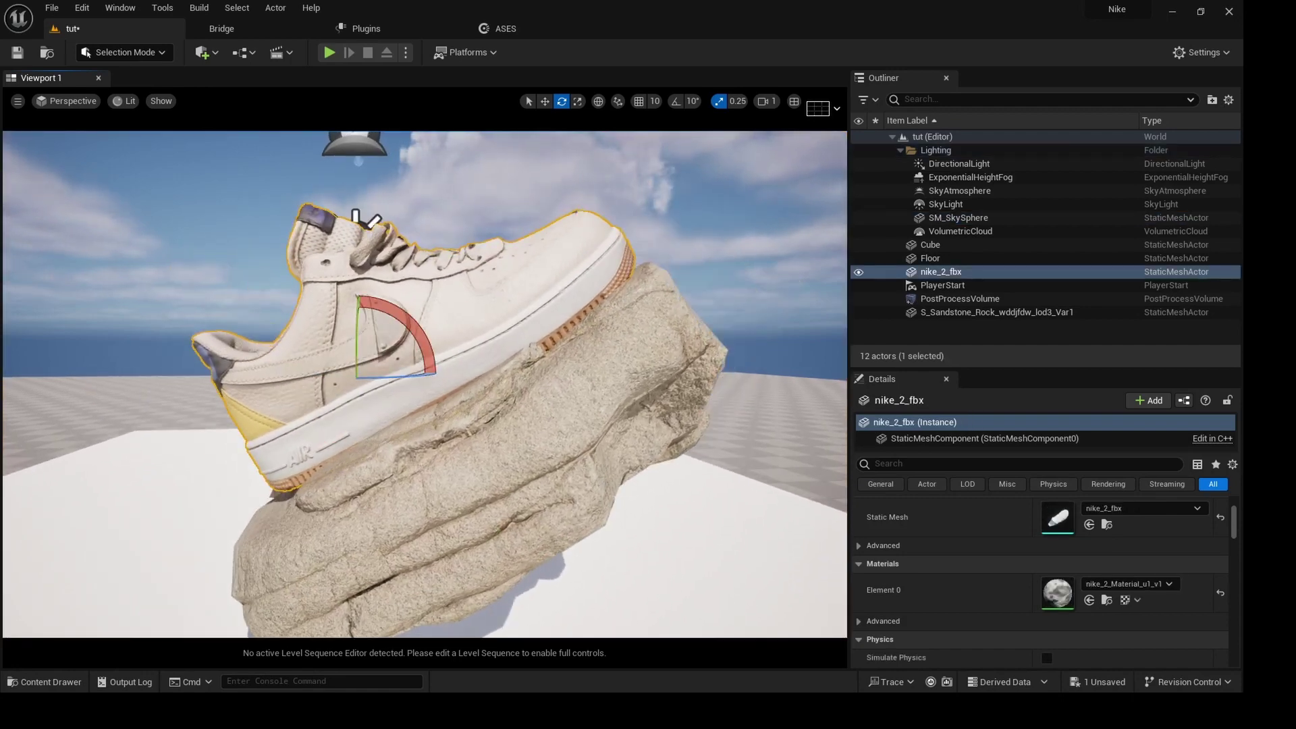
scroll(424, 384, "down", 8)
scroll(424, 384, "up", 2)
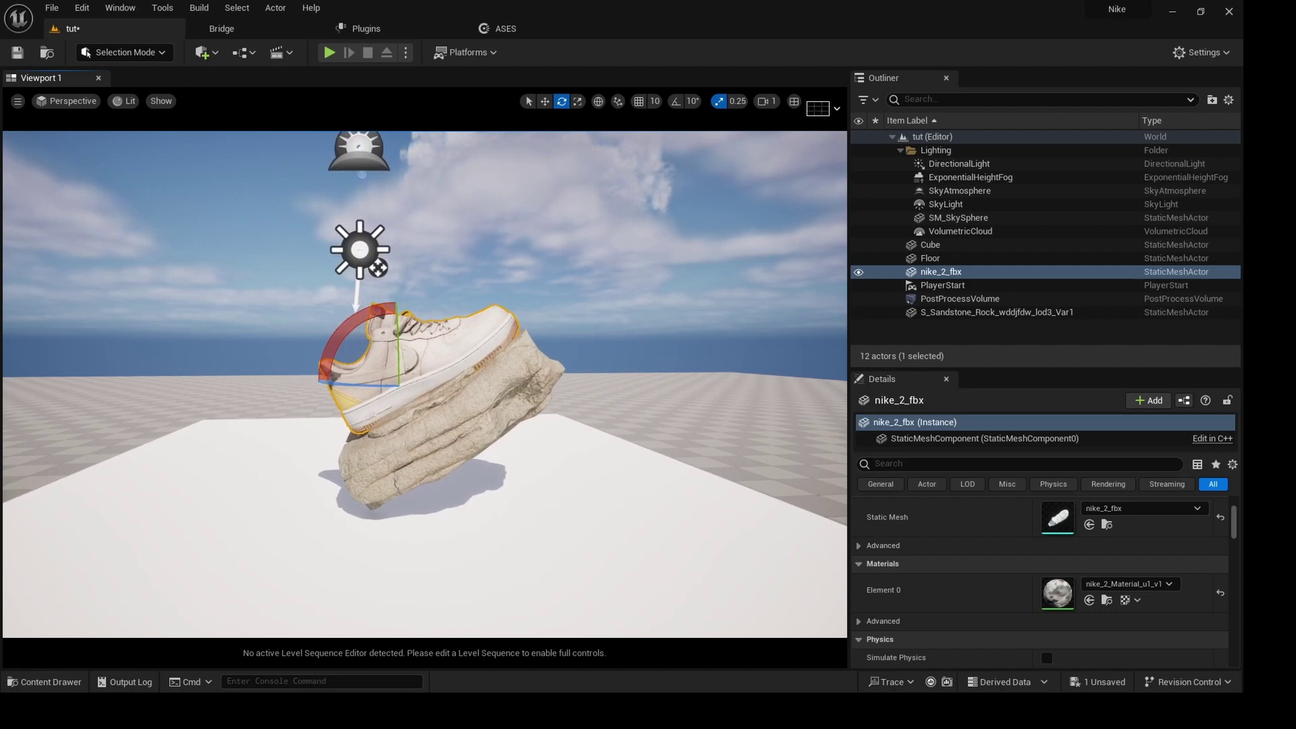
left_click_drag(426, 467, 426, 474)
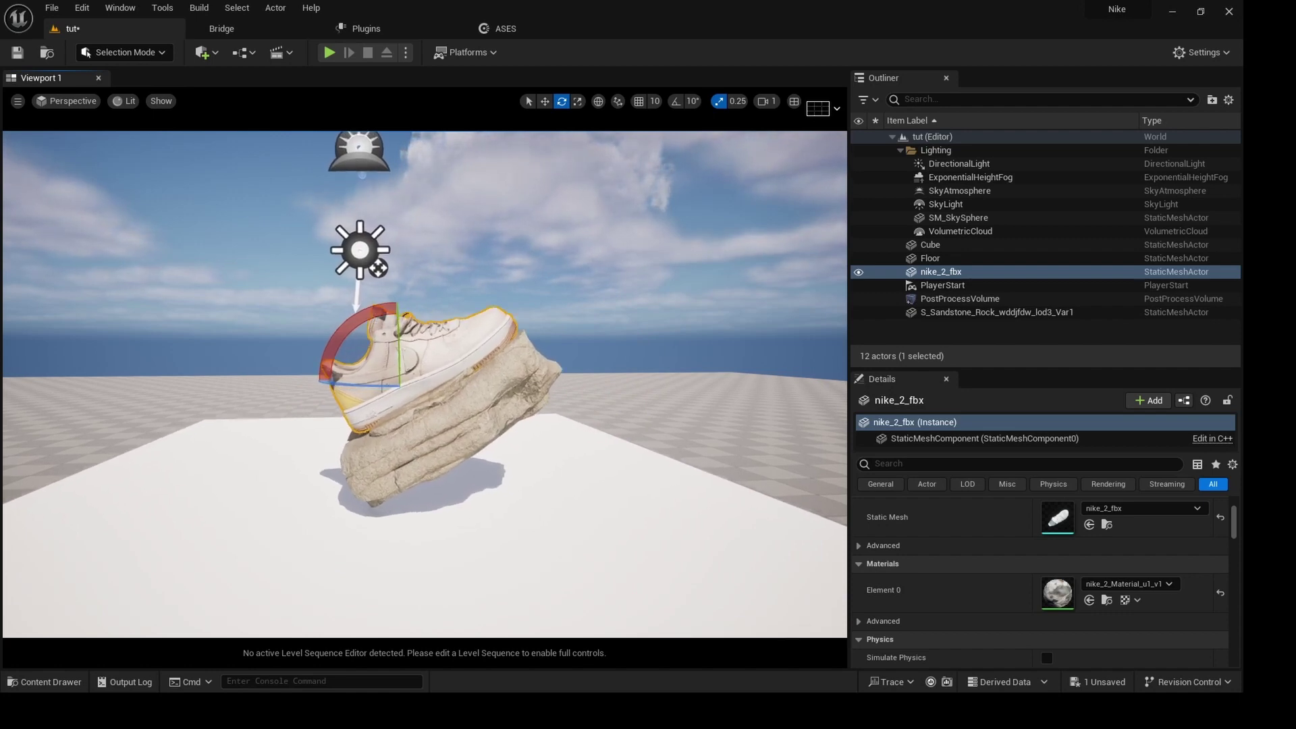
left_click(390, 303)
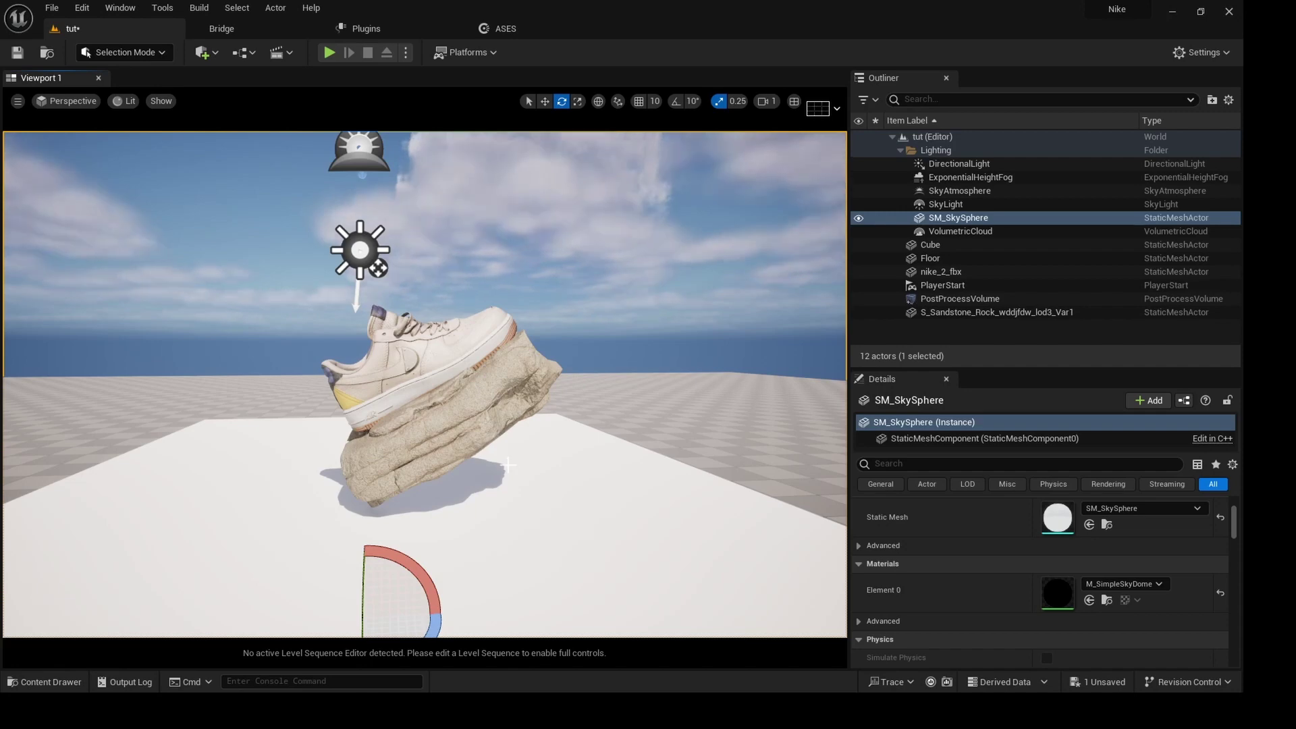
key("ctrl+s")
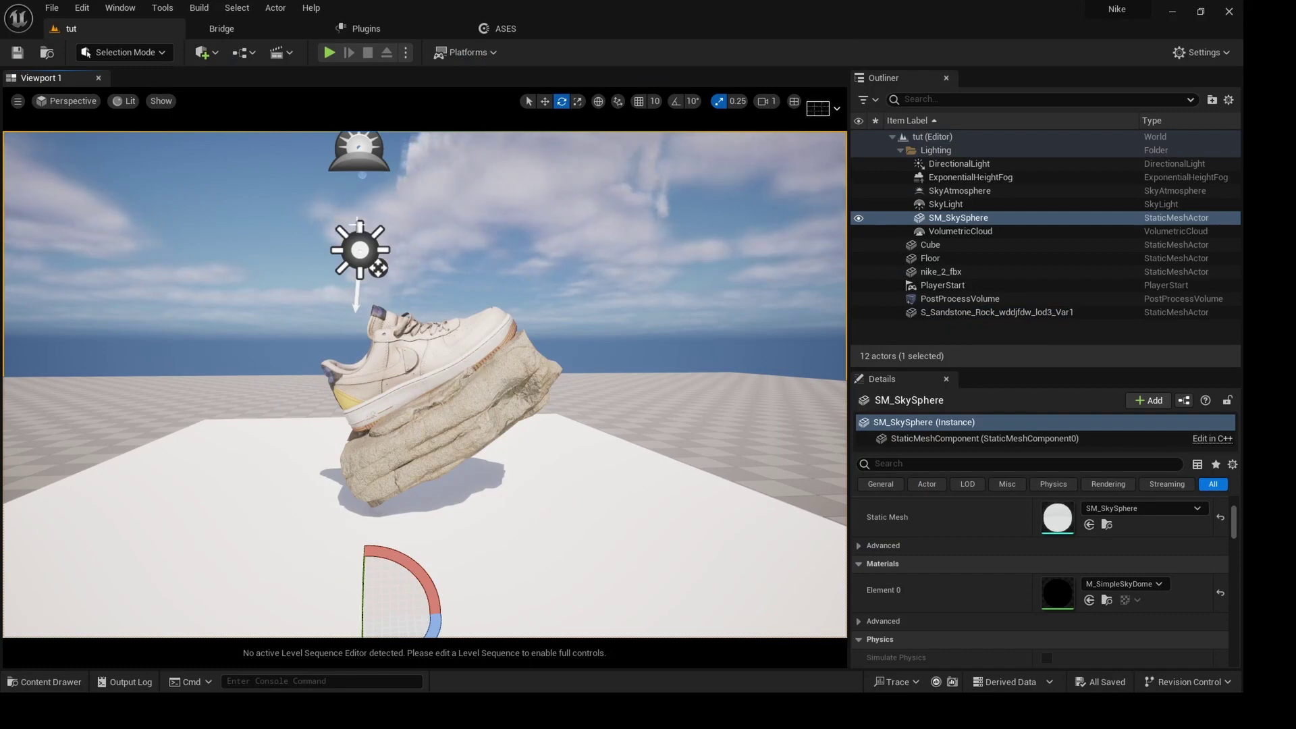
- Add a Rect Light to the level
left_click(217, 54)
mouse_move(273, 213)
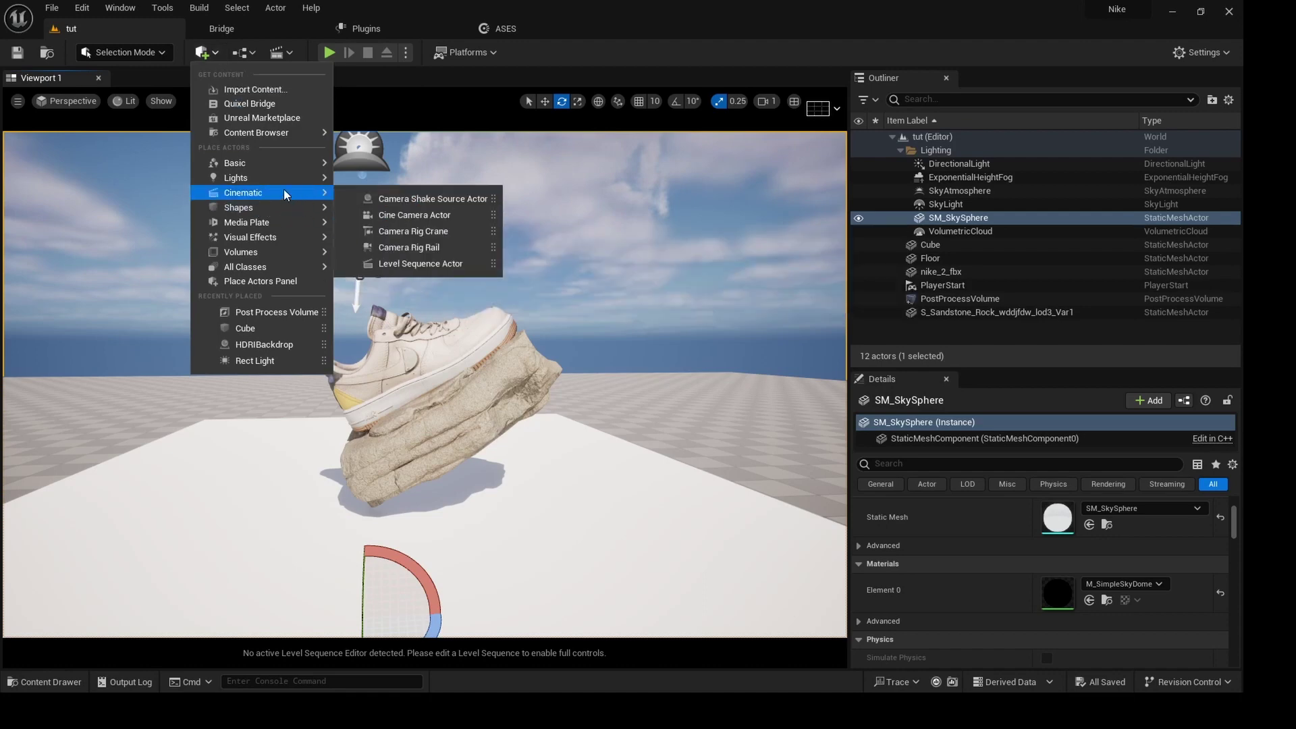
mouse_move(287, 178)
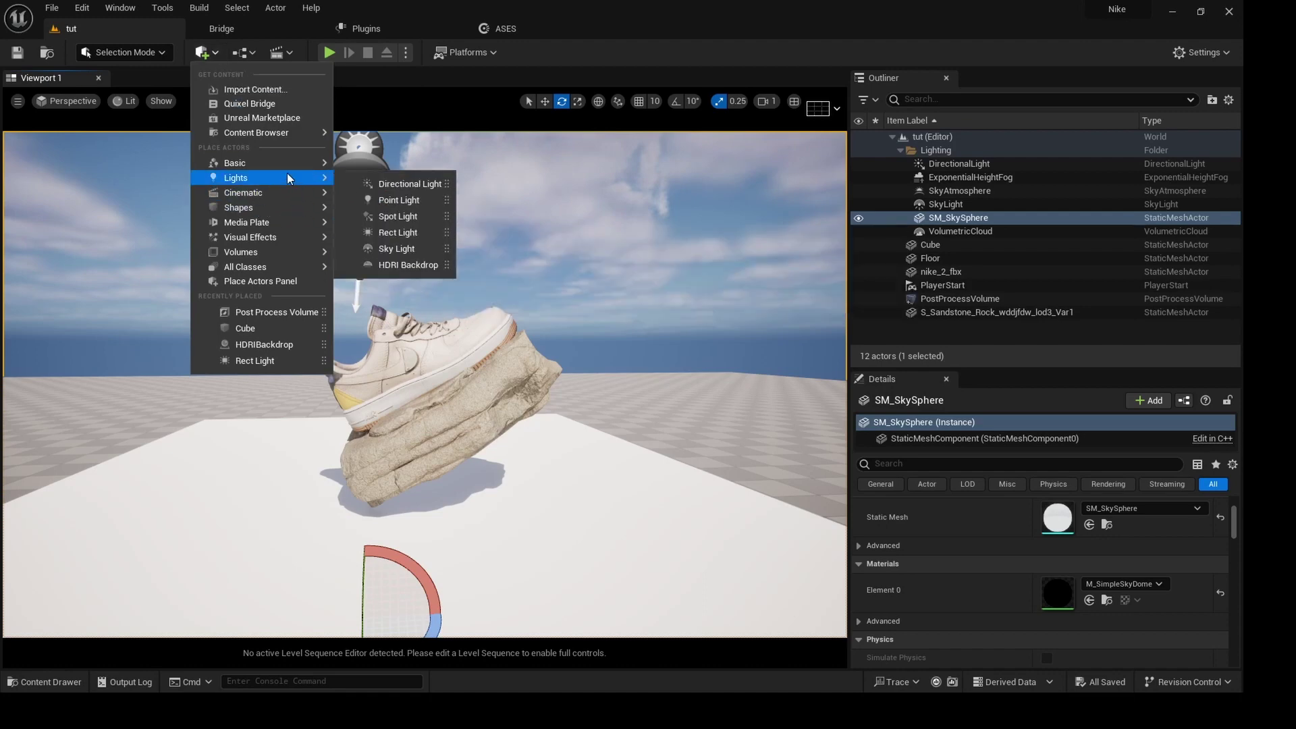
left_click(396, 233)
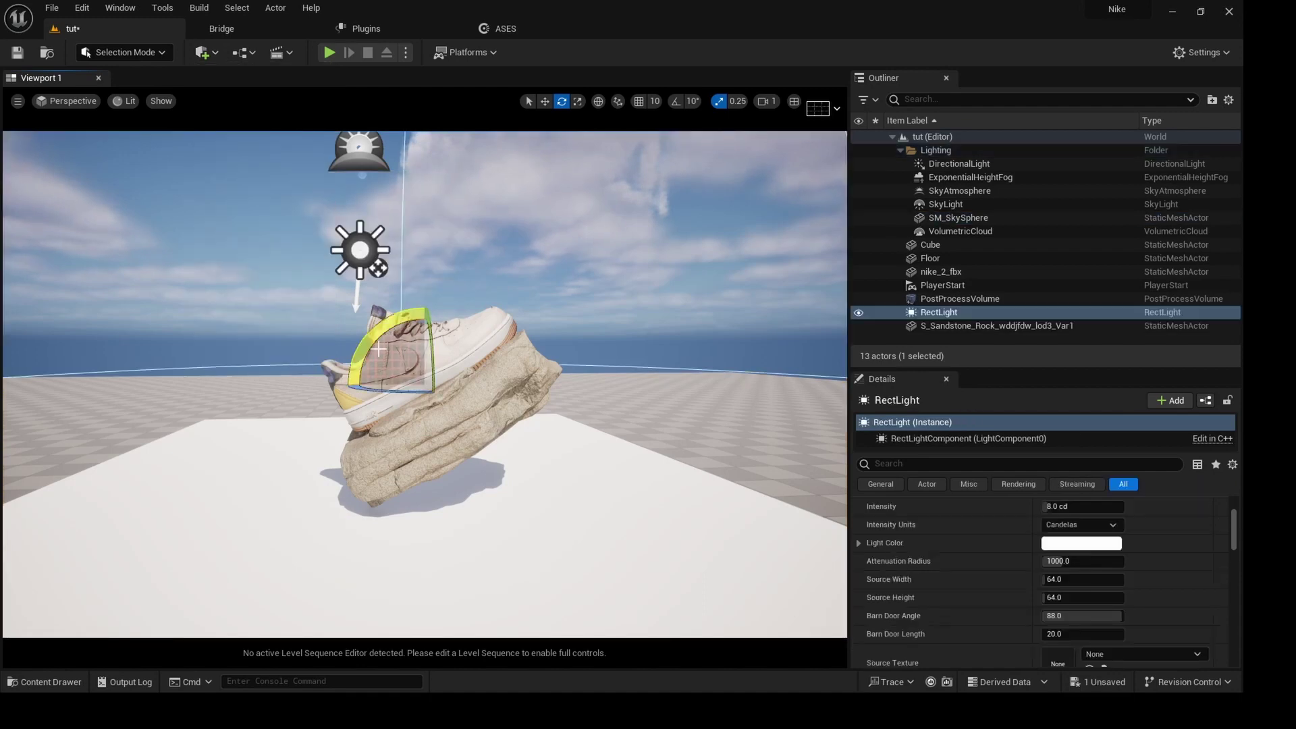
- Move the Rect Light across the floor until it stands beside the white cube
scroll(390, 327, "down", 6)
left_click_drag(475, 428, 560, 473, "alt")
right_click_drag(453, 389, 453, 389)
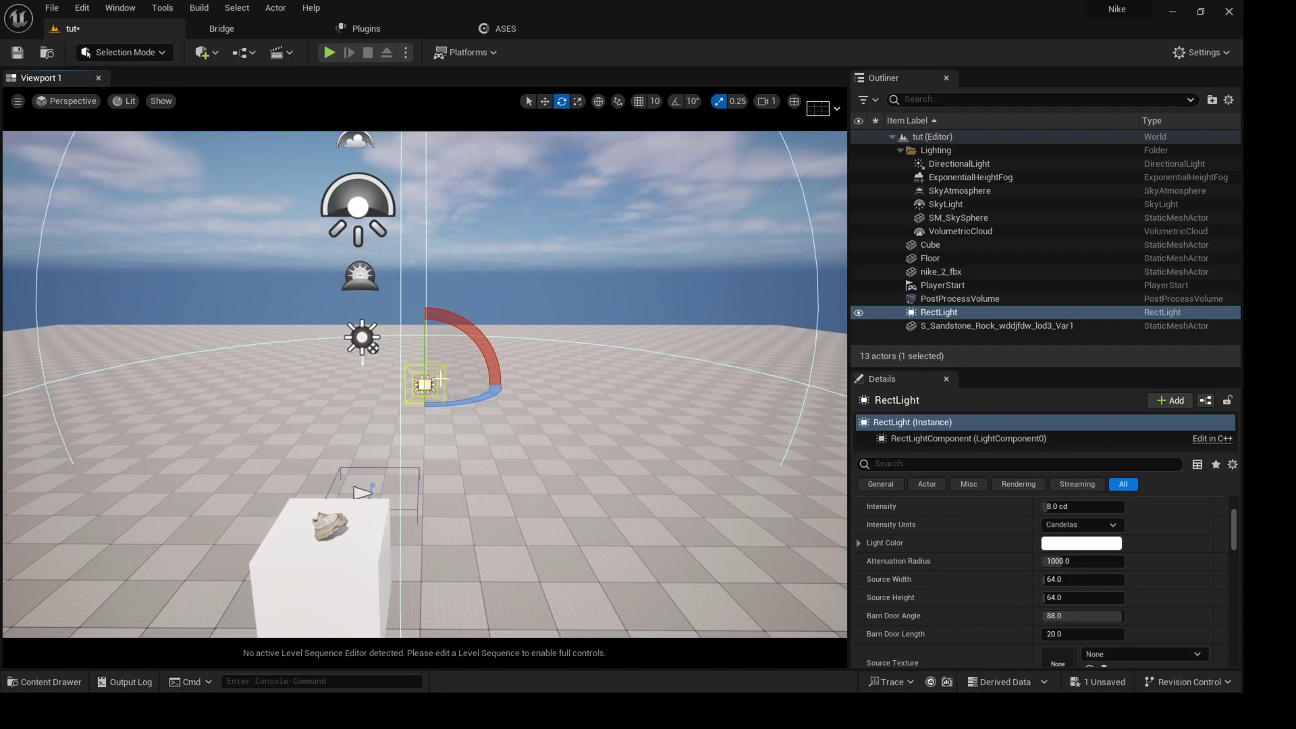
key("w")
left_click_drag(481, 413, 520, 421, "alt")
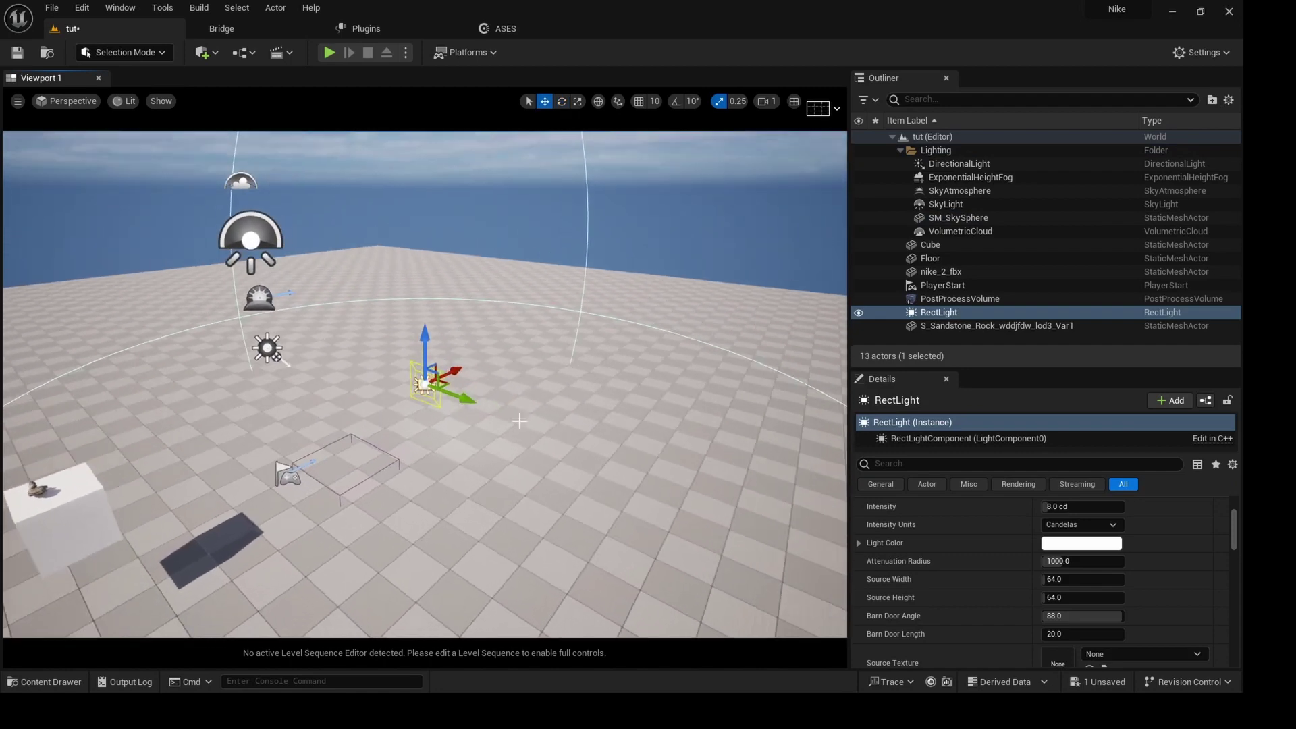
left_click_drag(435, 381, 173, 467)
middle_click_drag(172, 467, 163, 526)
left_click_drag(303, 561, 180, 511)
left_click_drag(200, 437, 193, 404)
left_click_drag(144, 540, 364, 541, "alt")
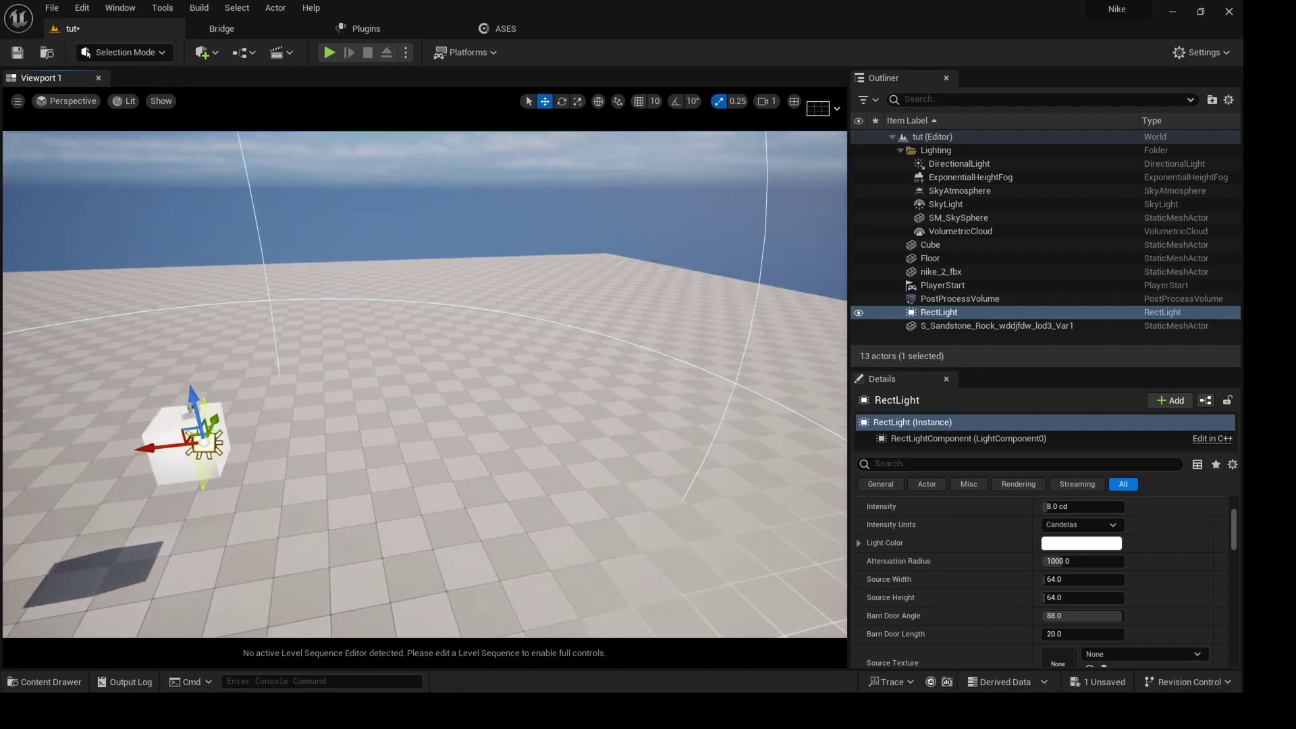
left_click_drag(154, 448, 145, 448)
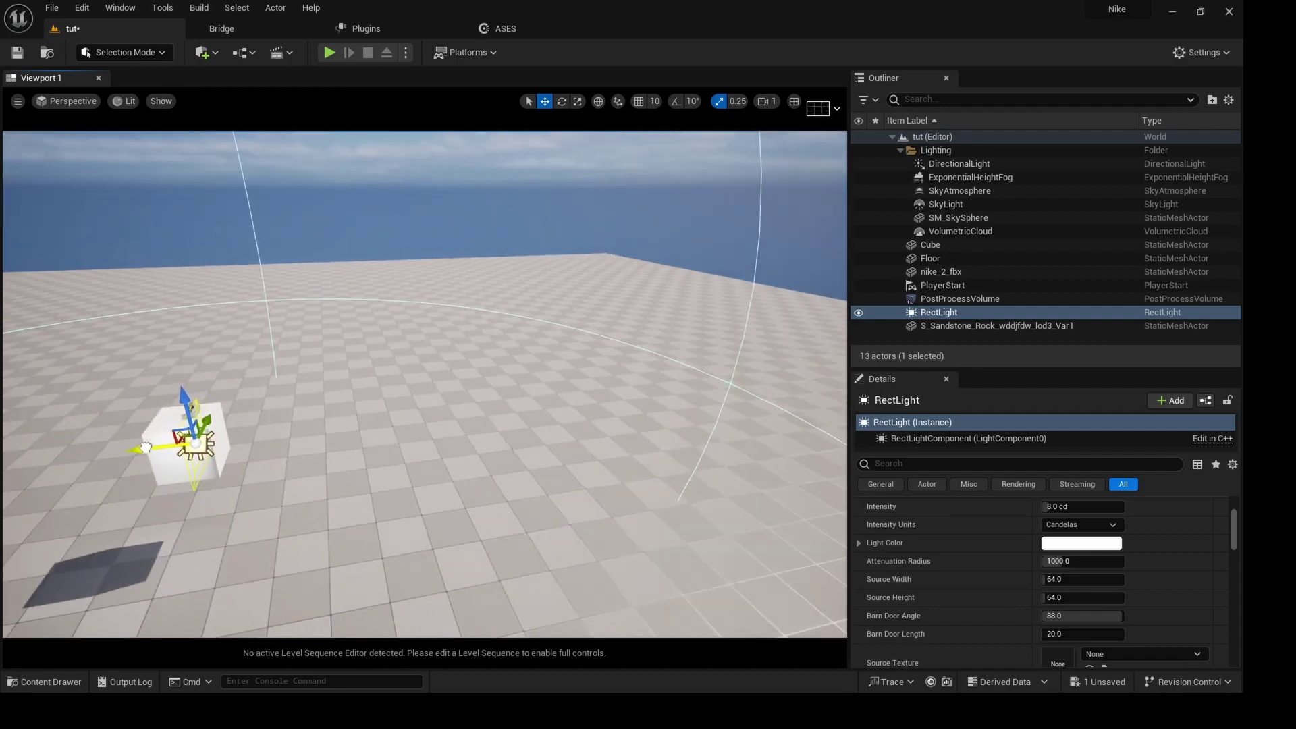
left_click_drag(240, 463, 42, 463, "alt")
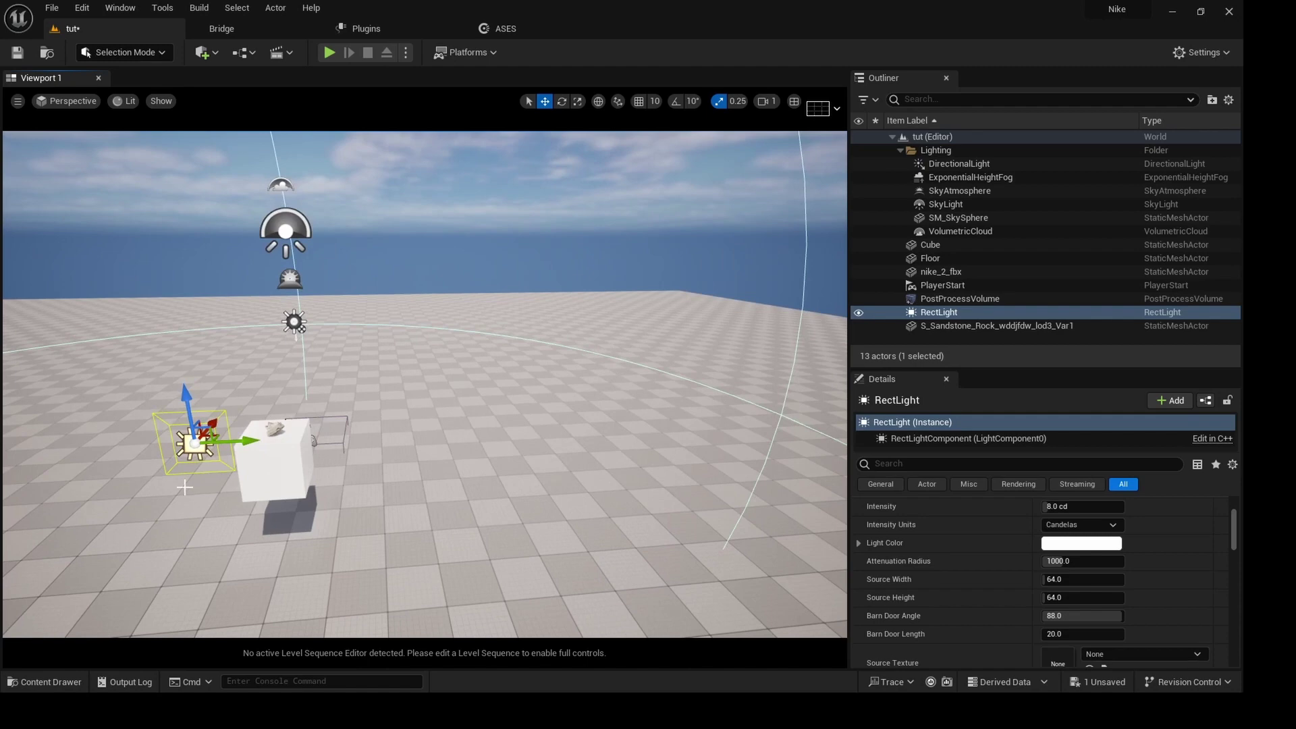
- Rotate the Rect Light toward the cube, raise it to about the shoe's height, and fine-tune its angle
scroll(240, 463, "up", 1)
scroll(239, 463, "up", 3)
right_click_drag(140, 529, 120, 537)
middle_click_drag(141, 529, 282, 519)
key("w")
right_click_drag(282, 519, 272, 519)
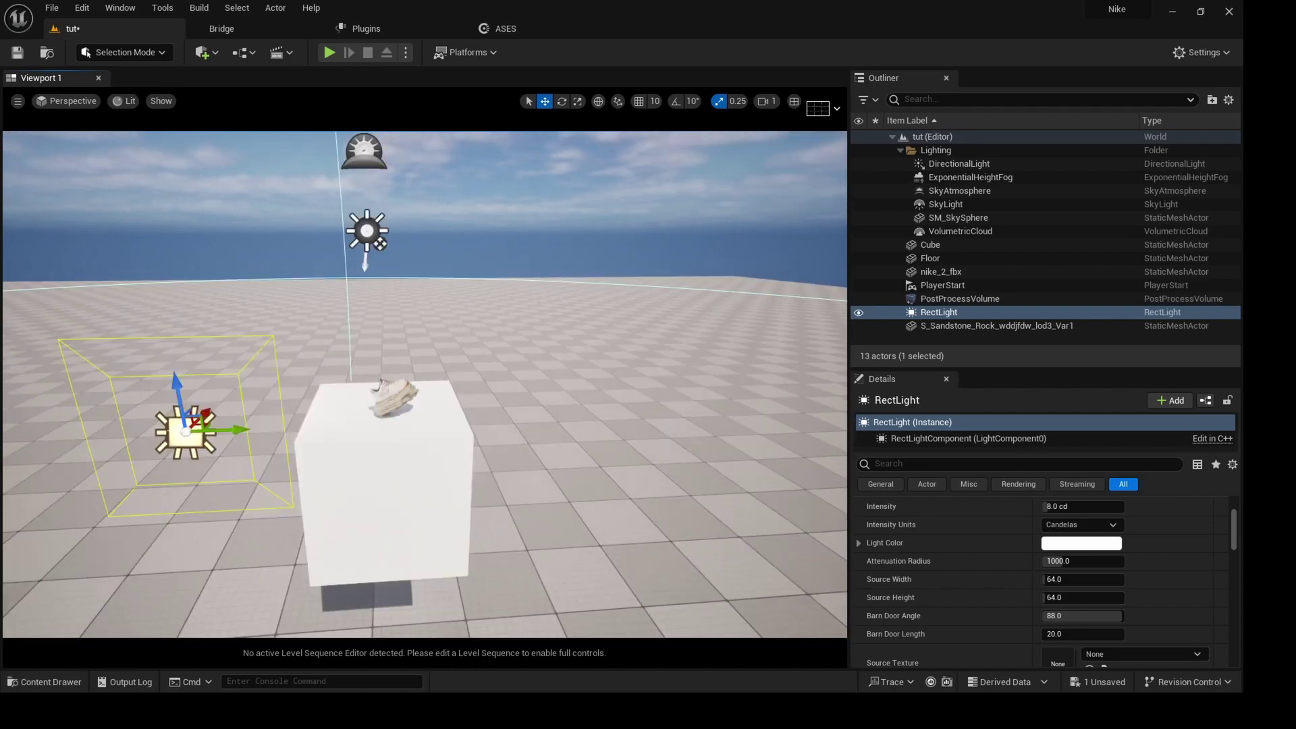
key("e")
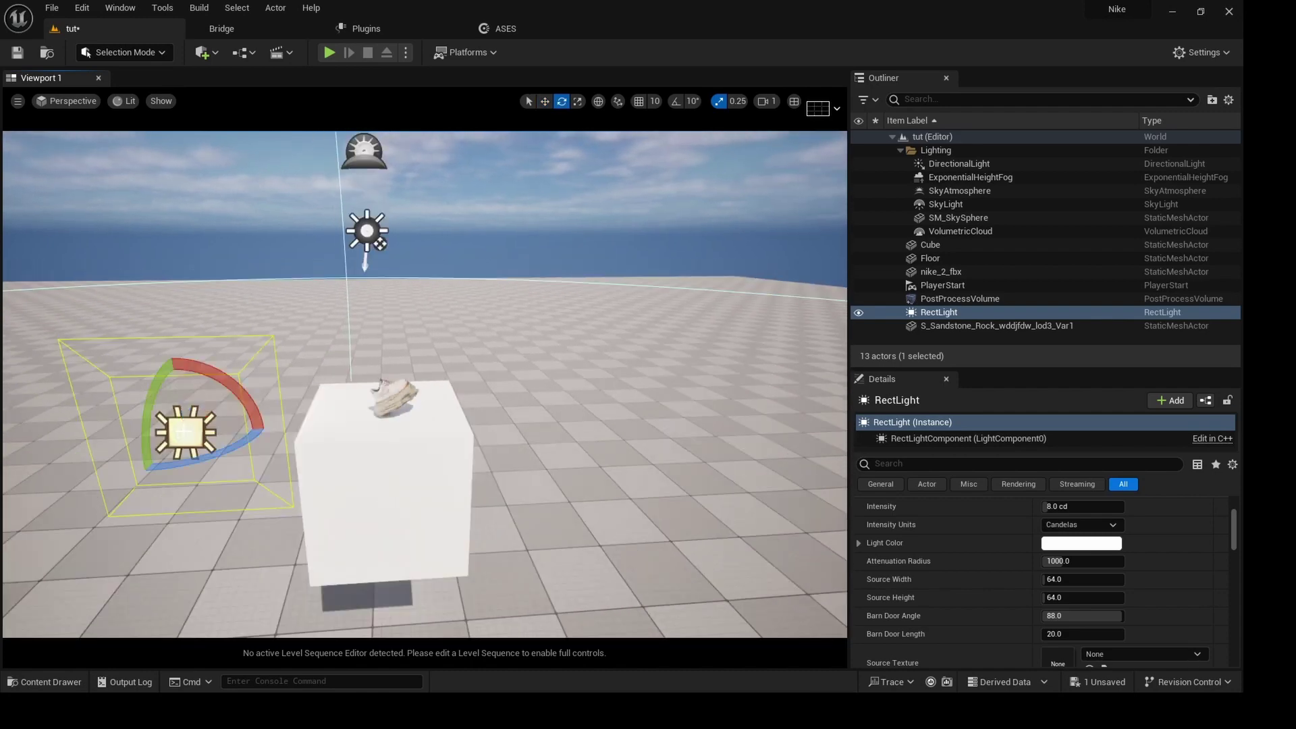
left_click_drag(225, 452, 287, 425)
key("w")
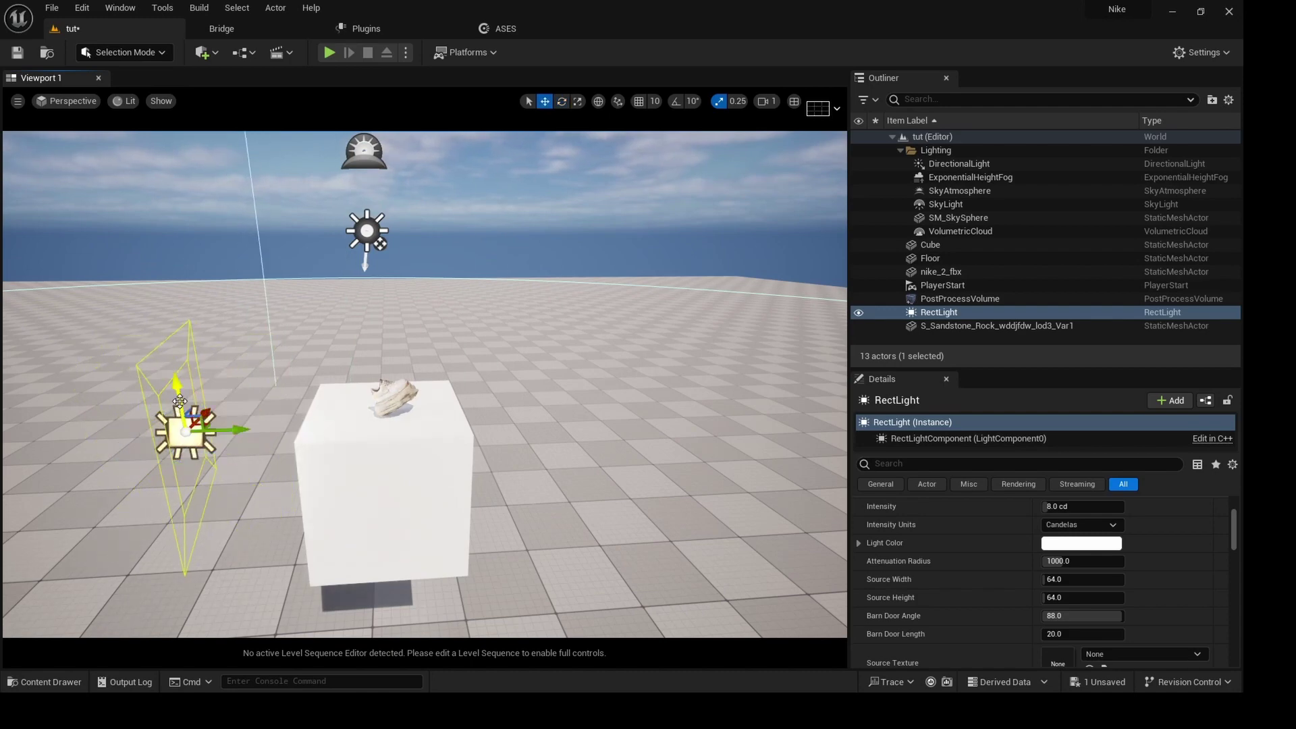
left_click_drag(178, 390, 166, 334)
mouse_move(166, 334)
left_mouse_down("alt")
mouse_move(229, 297)
mouse_move(162, 330)
mouse_move(172, 340)
left_mouse_up("alt")
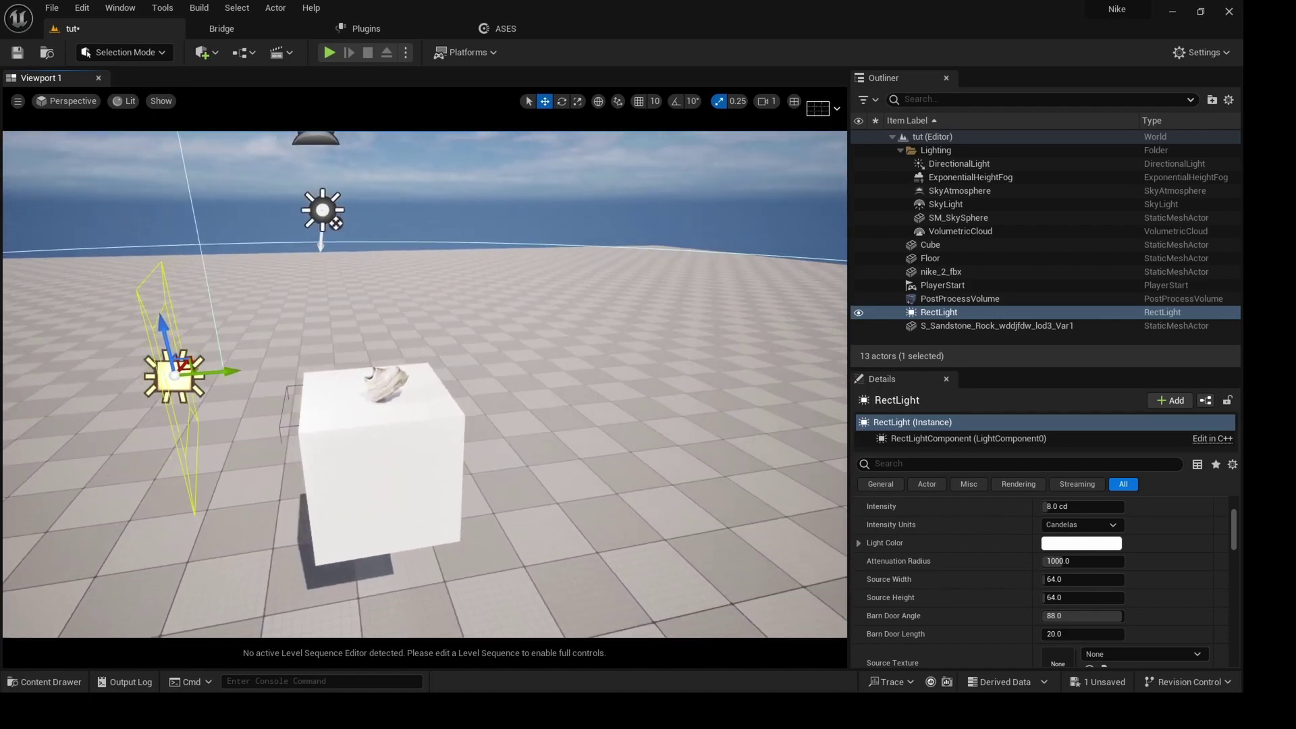
key("e")
left_click_drag(206, 397, 152, 355)
key("w")
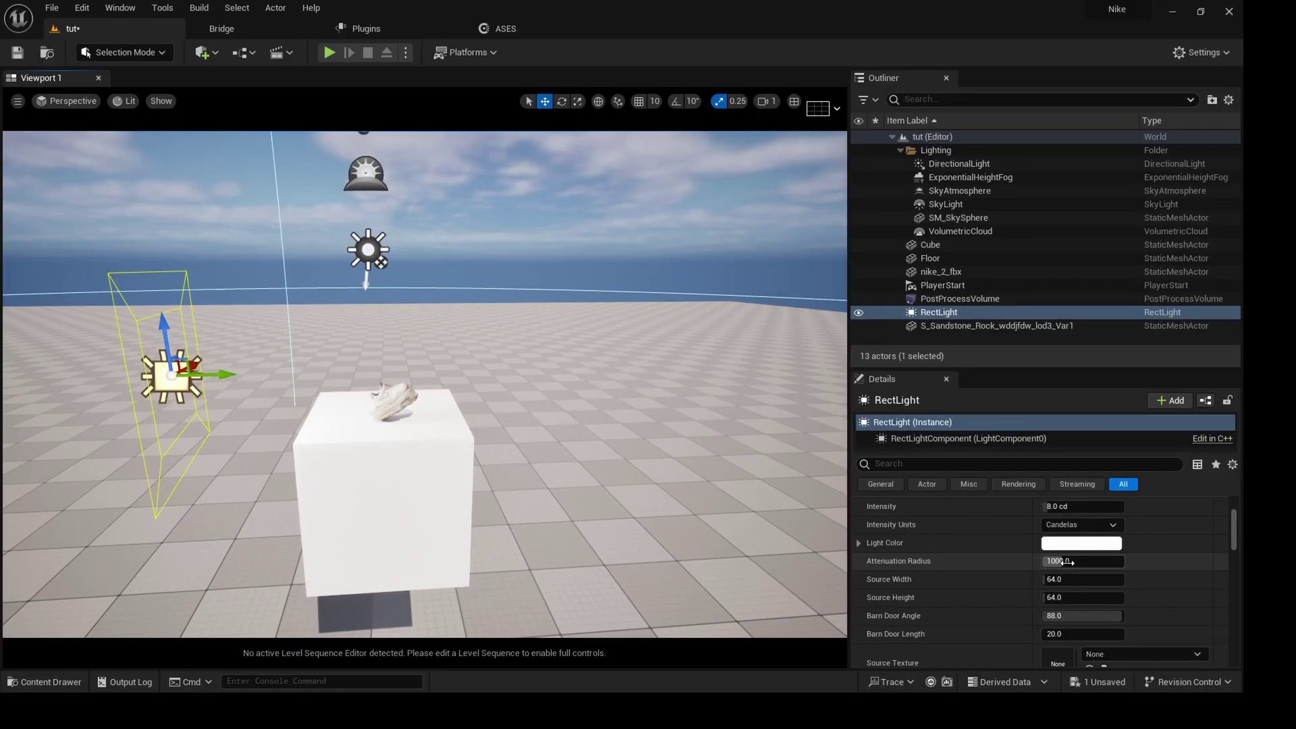
- Set the Rect Light's attenuation radius to about 156, barn door angle to about 55, and intensity to 1 cd
mouse_move(1066, 562)
left_mouse_down()
mouse_move(1036, 562)
mouse_move(1064, 564)
left_mouse_up()
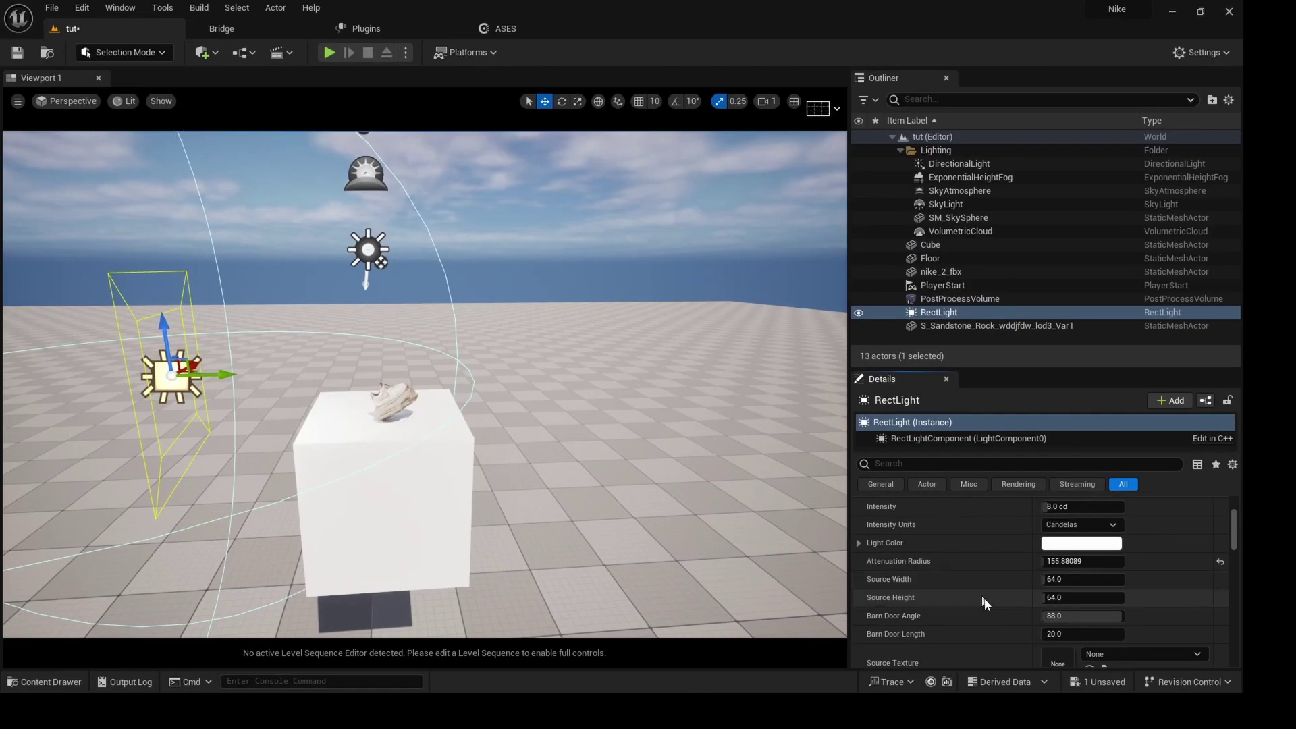
left_click_drag(1112, 619, 1056, 619)
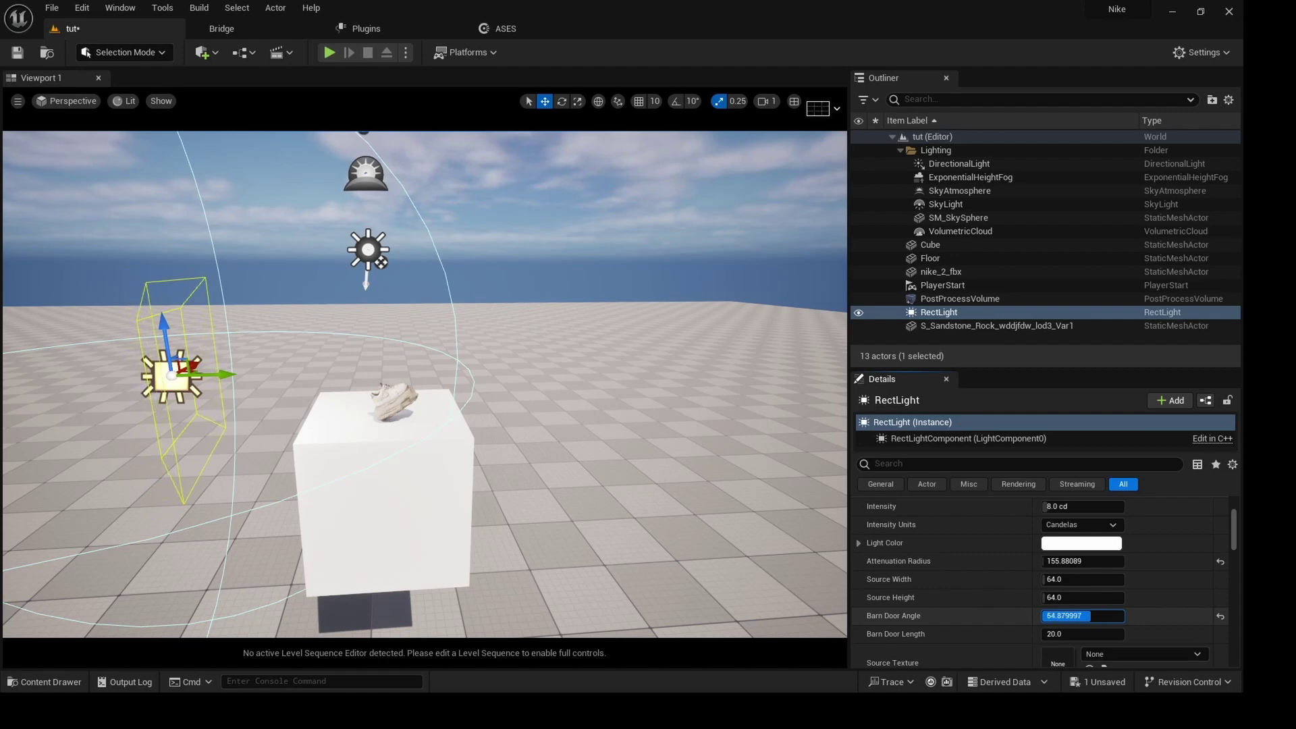
scroll(1005, 566, "up", 2)
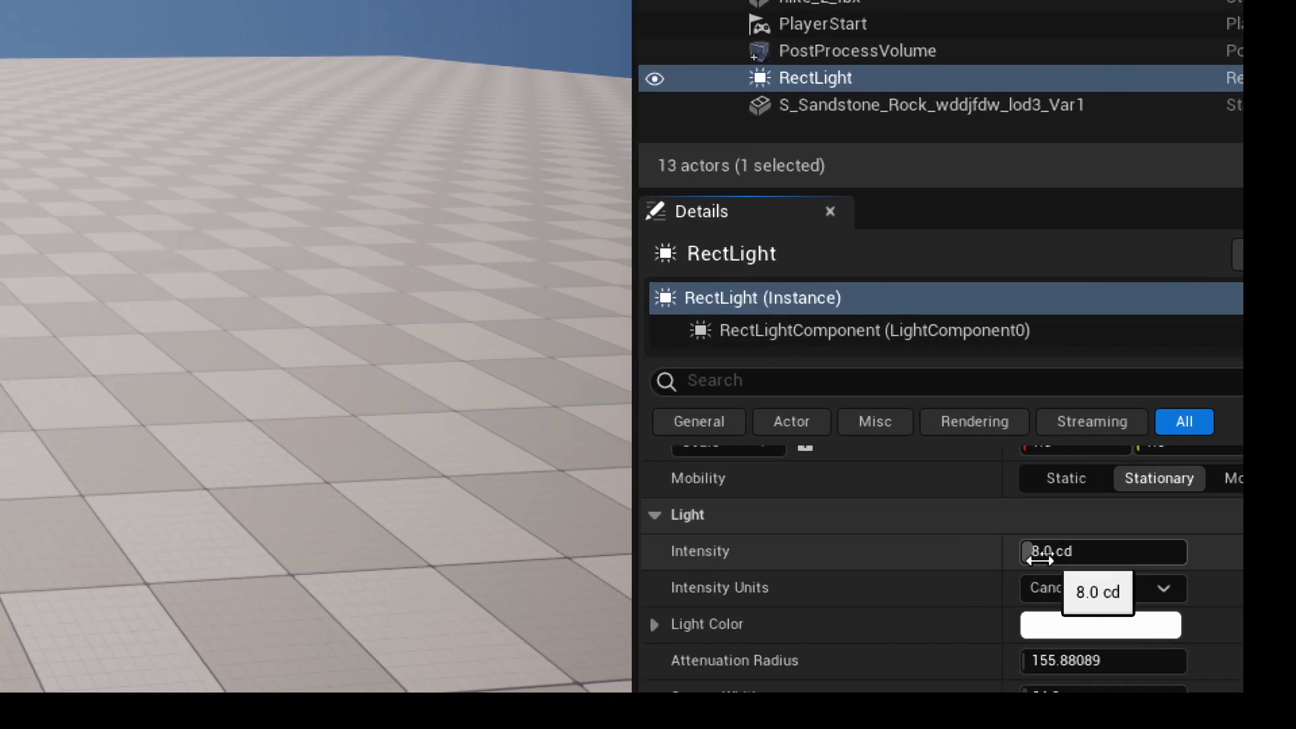
left_click(1072, 549)
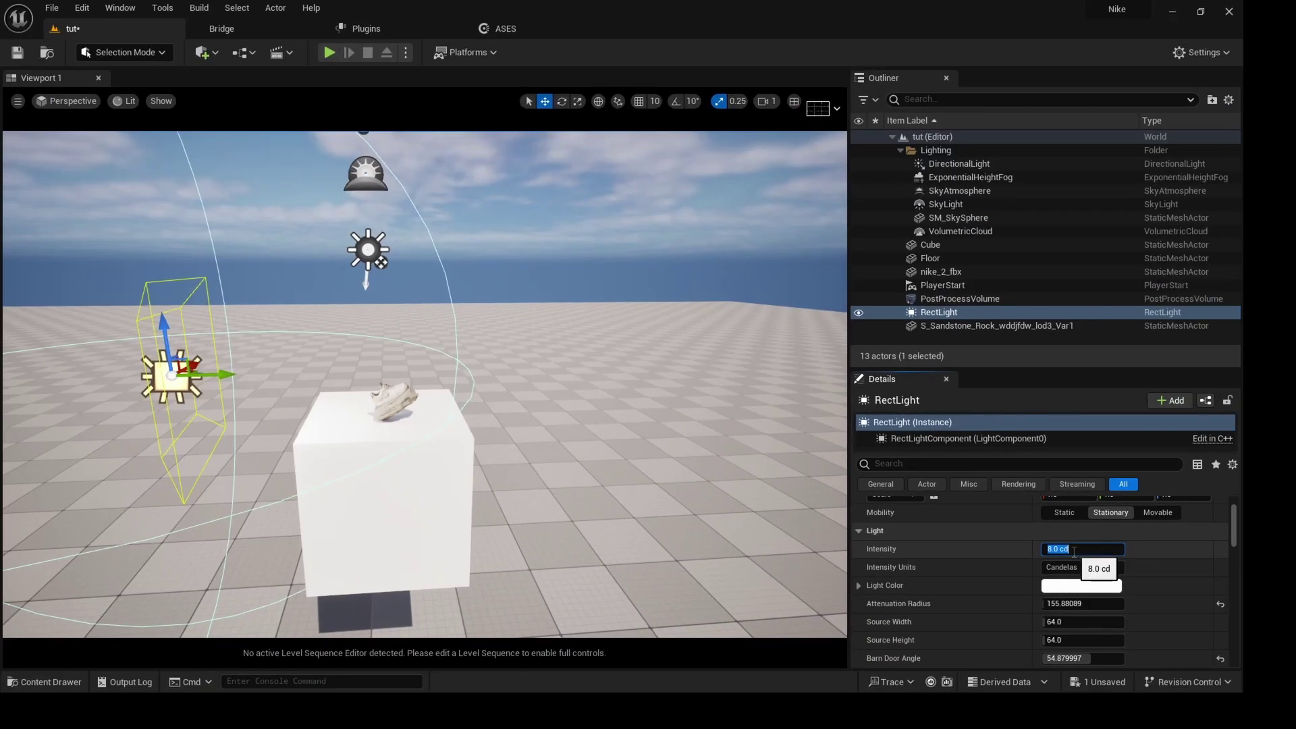
type("1")
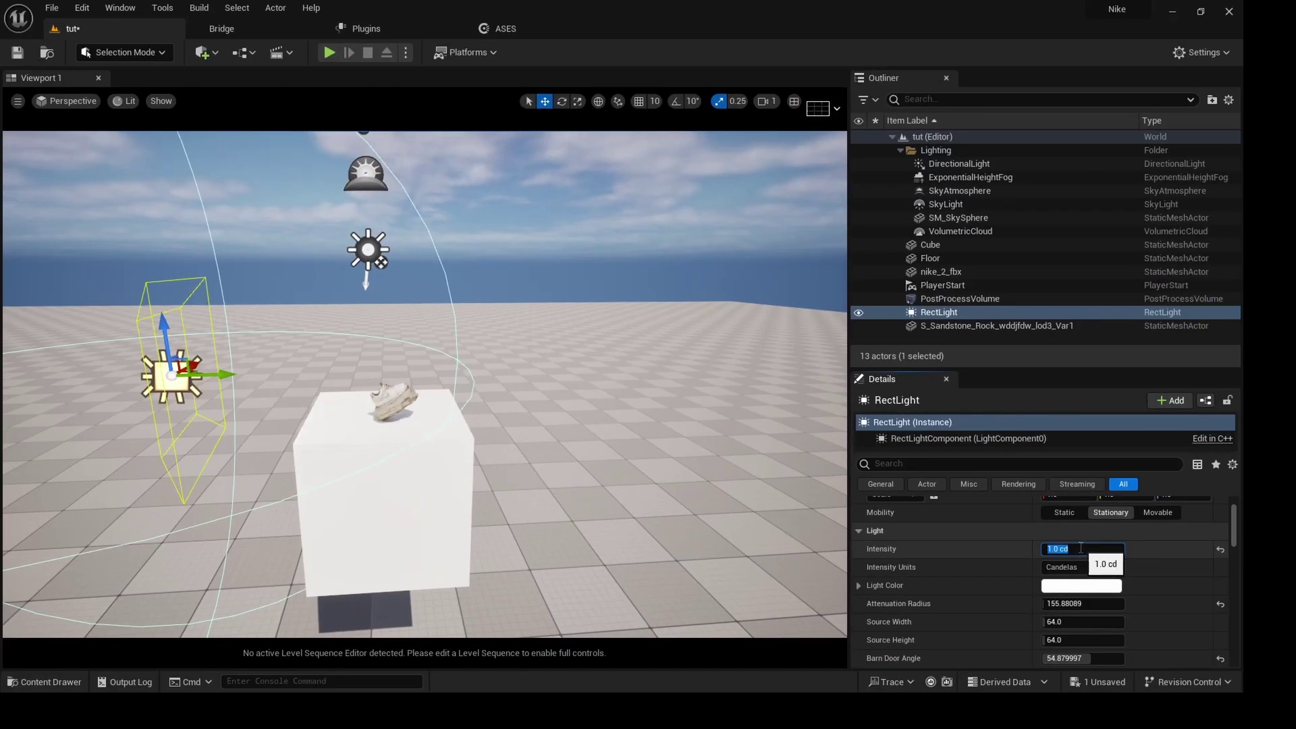
key("Return")
- Nudge the Rect Light closer to the cube and place a duplicate on the cube's opposite side, rotated to face the shoe
left_click_drag(228, 374, 242, 375)
left_click(537, 200)
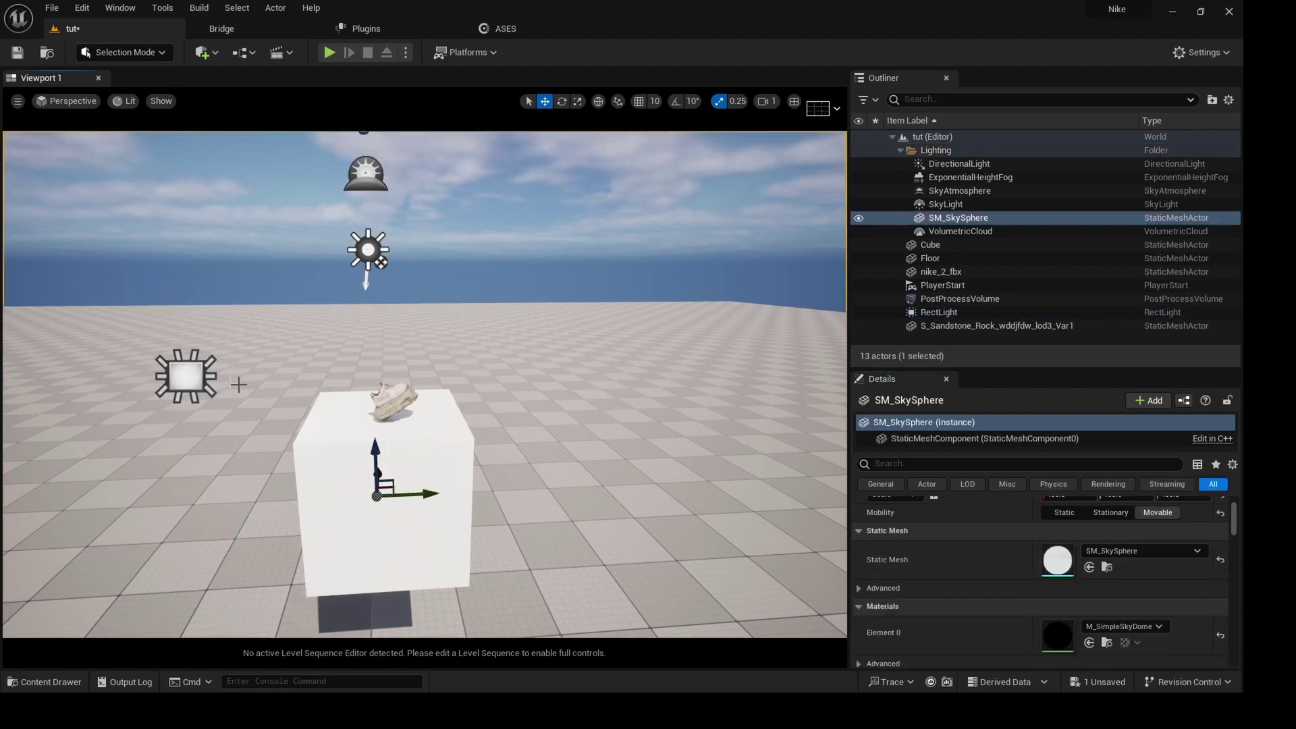
left_click(199, 376)
left_click_drag(234, 375, 526, 573, "alt")
key("e")
left_click_drag(607, 334, 594, 377, "alt")
key("w")
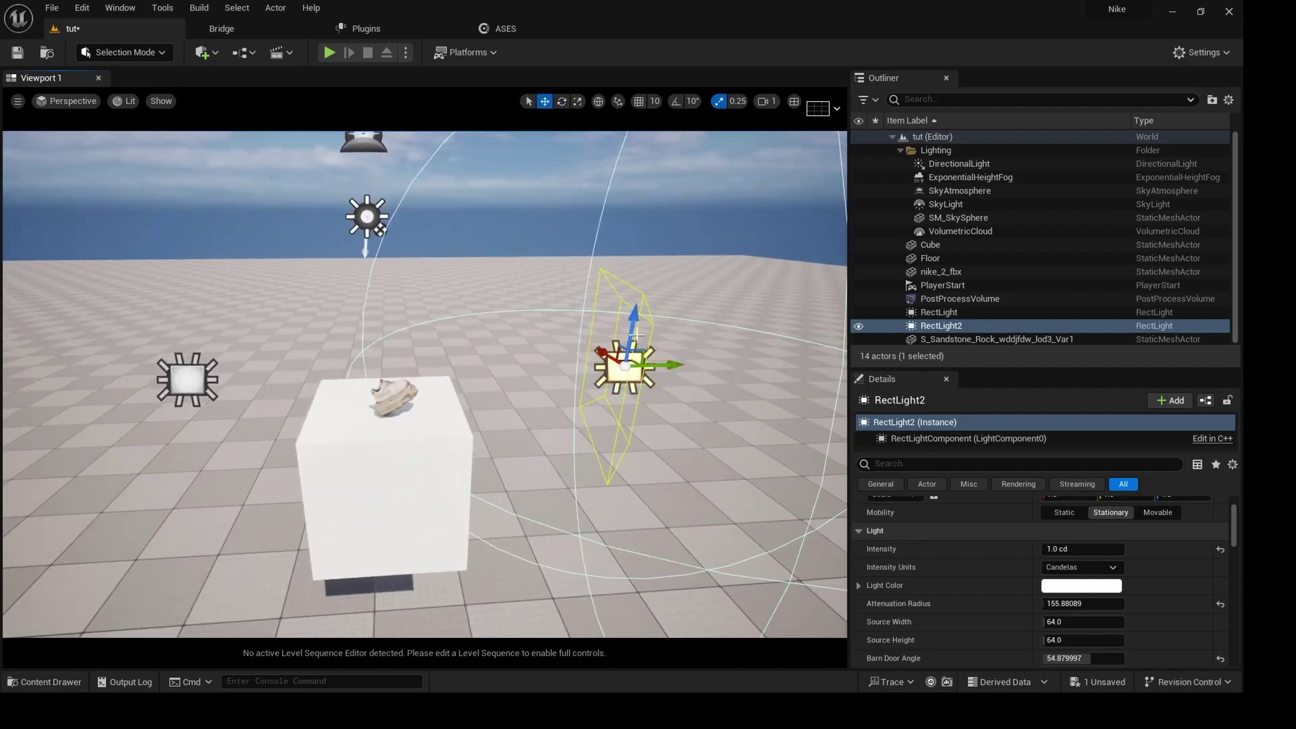
- Duplicate the second Rect Light upward, rotate the copy to face down, and center it above the shoe
left_click_drag(637, 329, 639, 136, "alt")
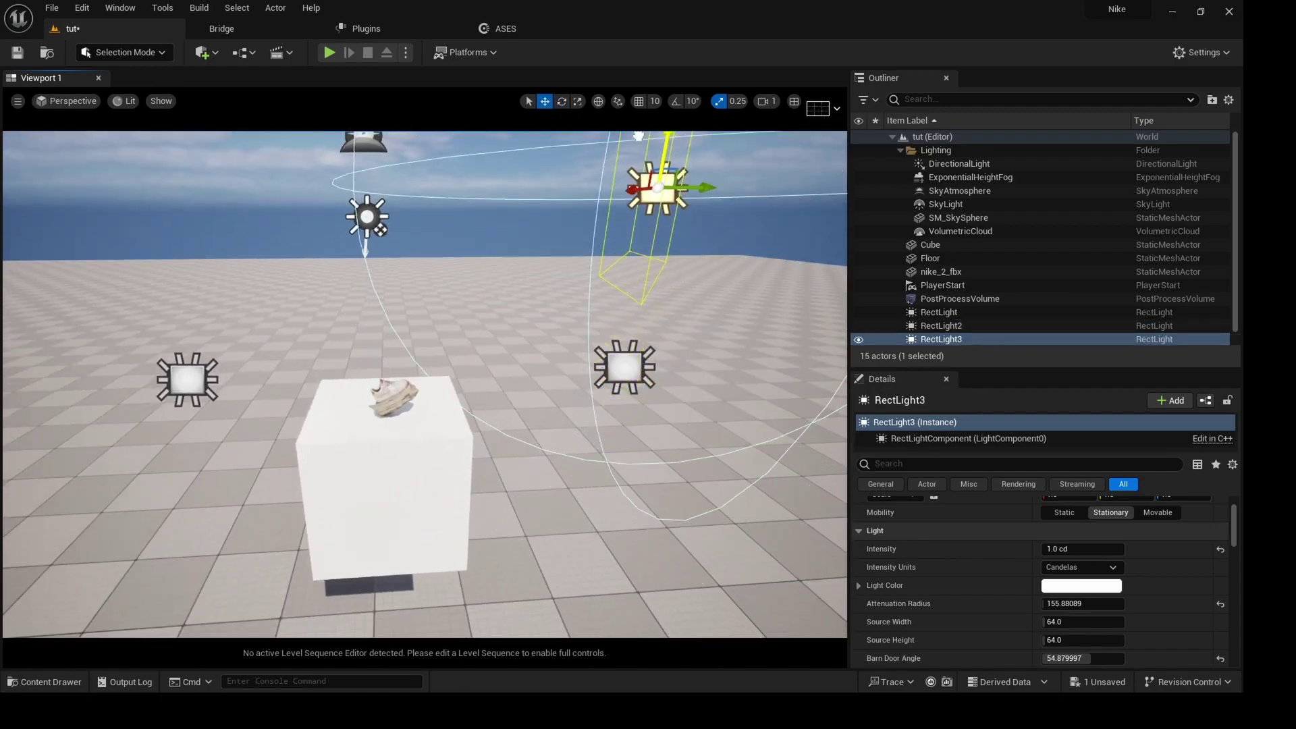
left_click_drag(705, 185, 318, 278)
key("e")
left_click_drag(209, 302, 439, 378, "alt")
left_click_drag(495, 154, 503, 173)
left_click_drag(576, 341, 459, 284, "alt")
key("w")
left_click_drag(507, 187, 419, 188)
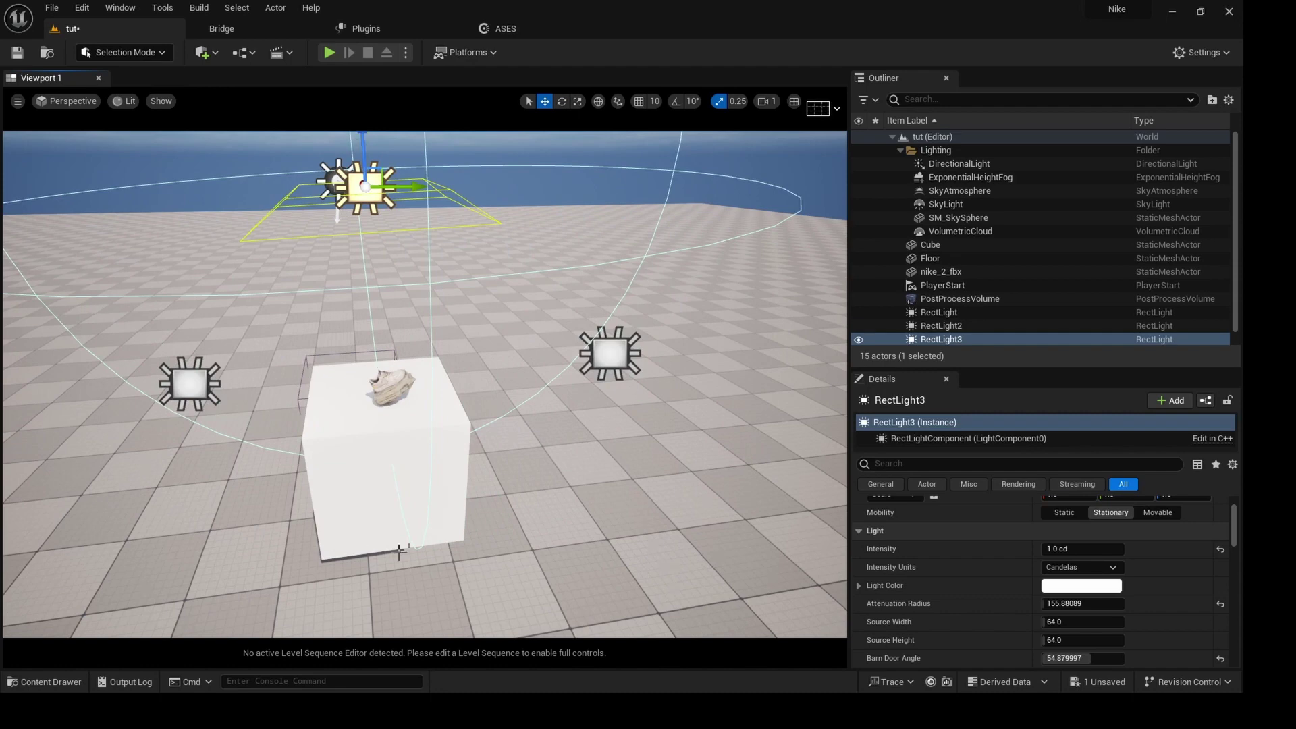
- Adjust the overhead Rect Light's height so its attenuation range reaches the shoe, checking the shoe up close
scroll(501, 425, "down", 4)
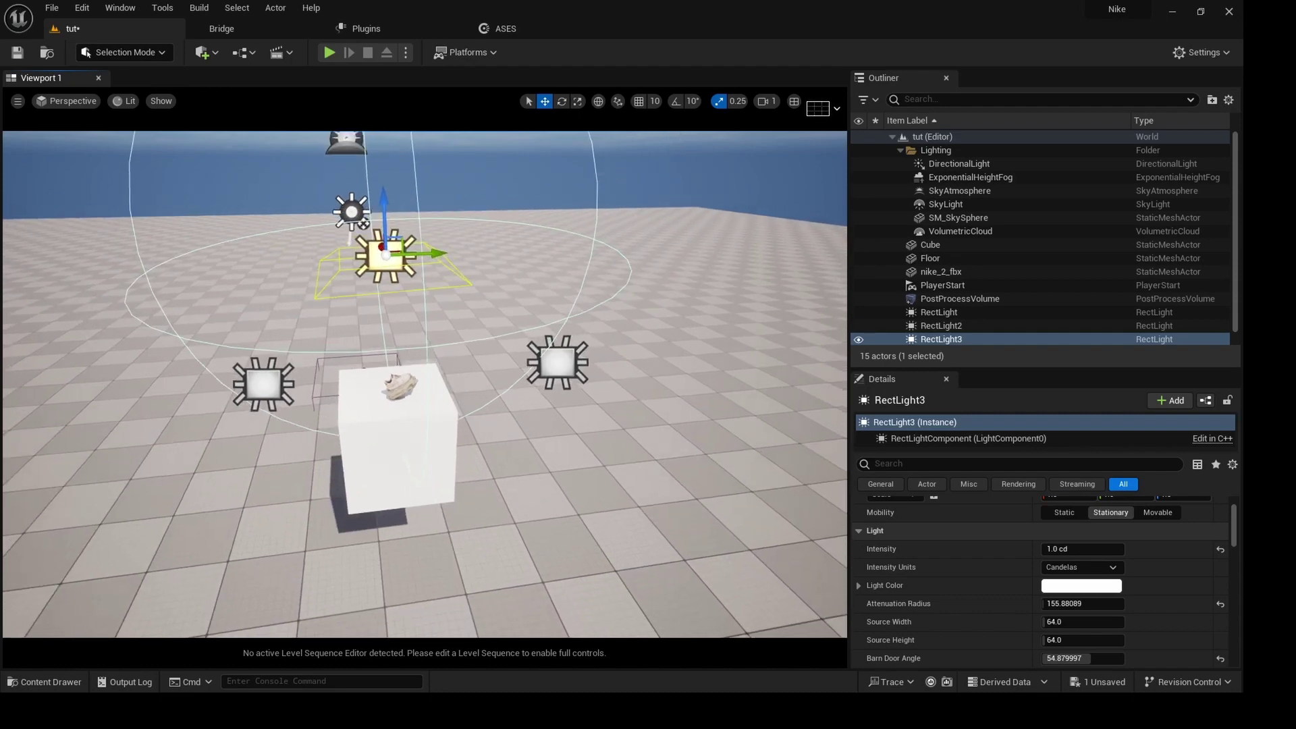
left_click_drag(383, 214, 380, 141)
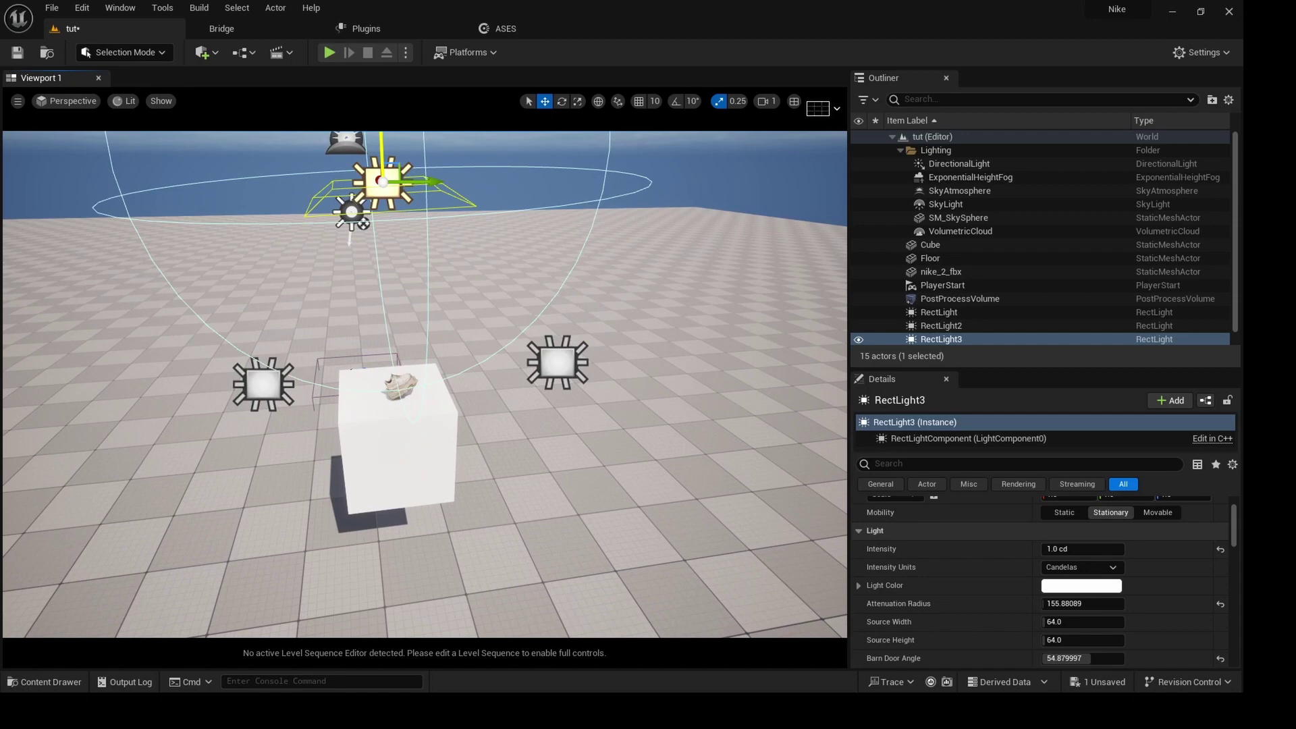
scroll(392, 166, "down", 3)
left_click_drag(396, 199, 397, 143)
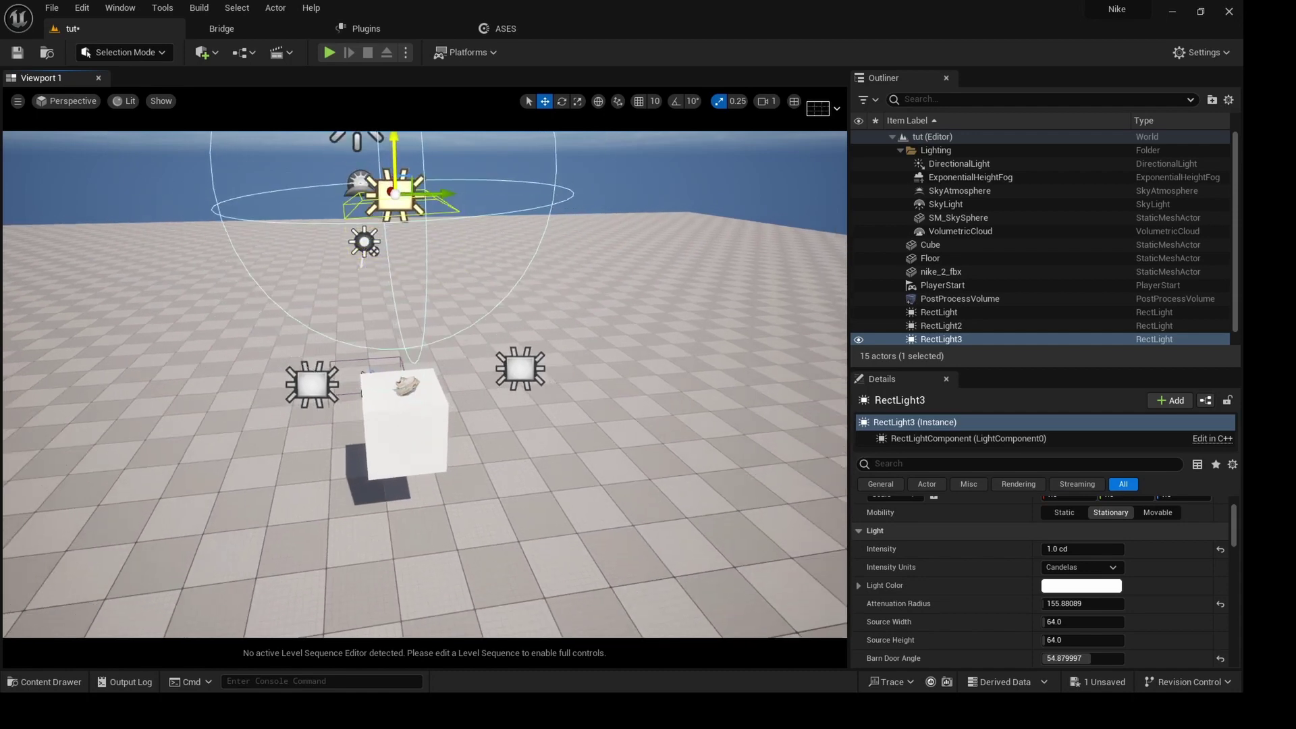
scroll(422, 410, "up", 4)
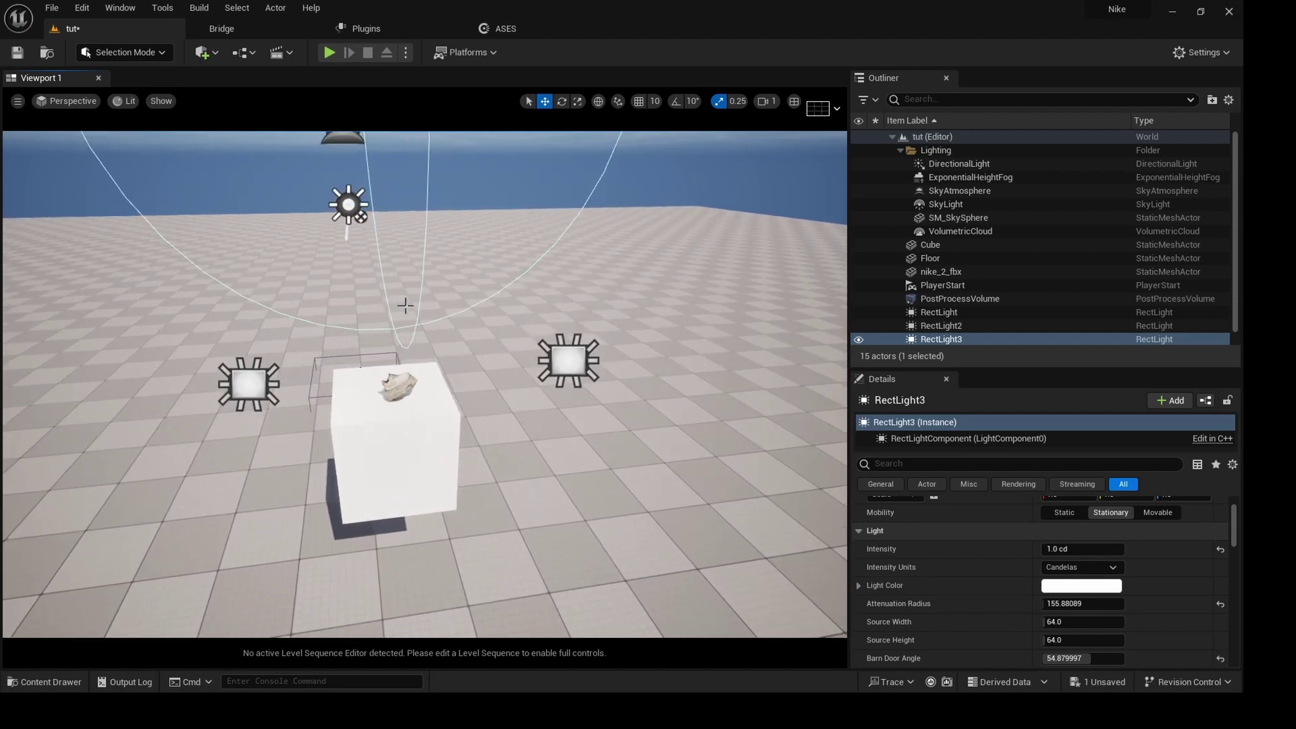
scroll(378, 364, "up", 4)
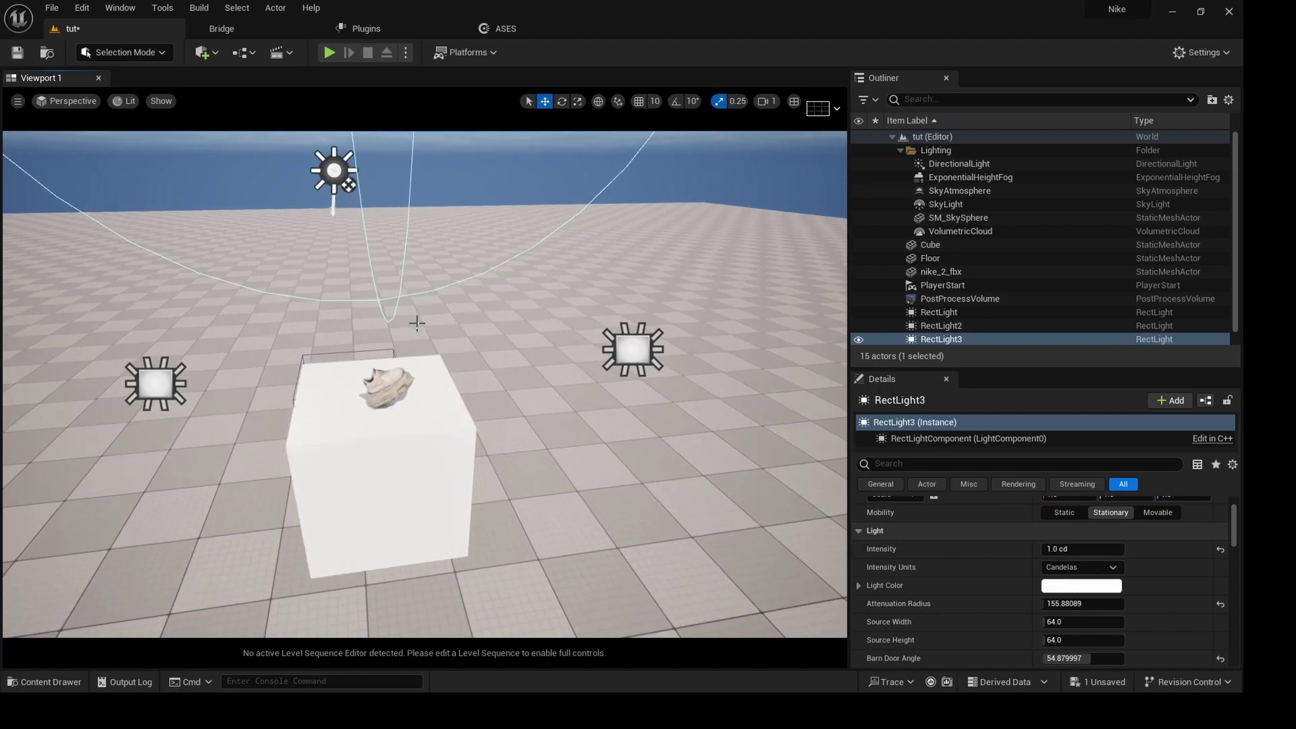
scroll(425, 384, "up", 4)
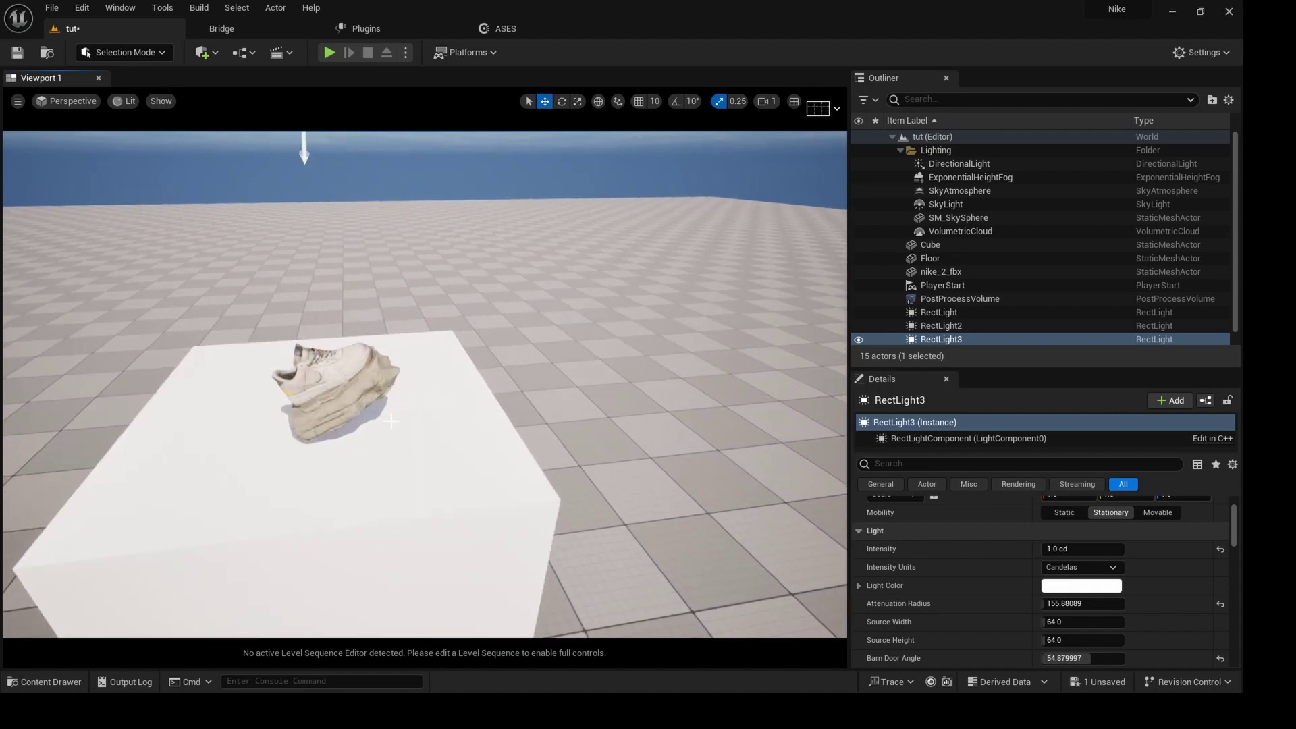
scroll(391, 421, "down", 10)
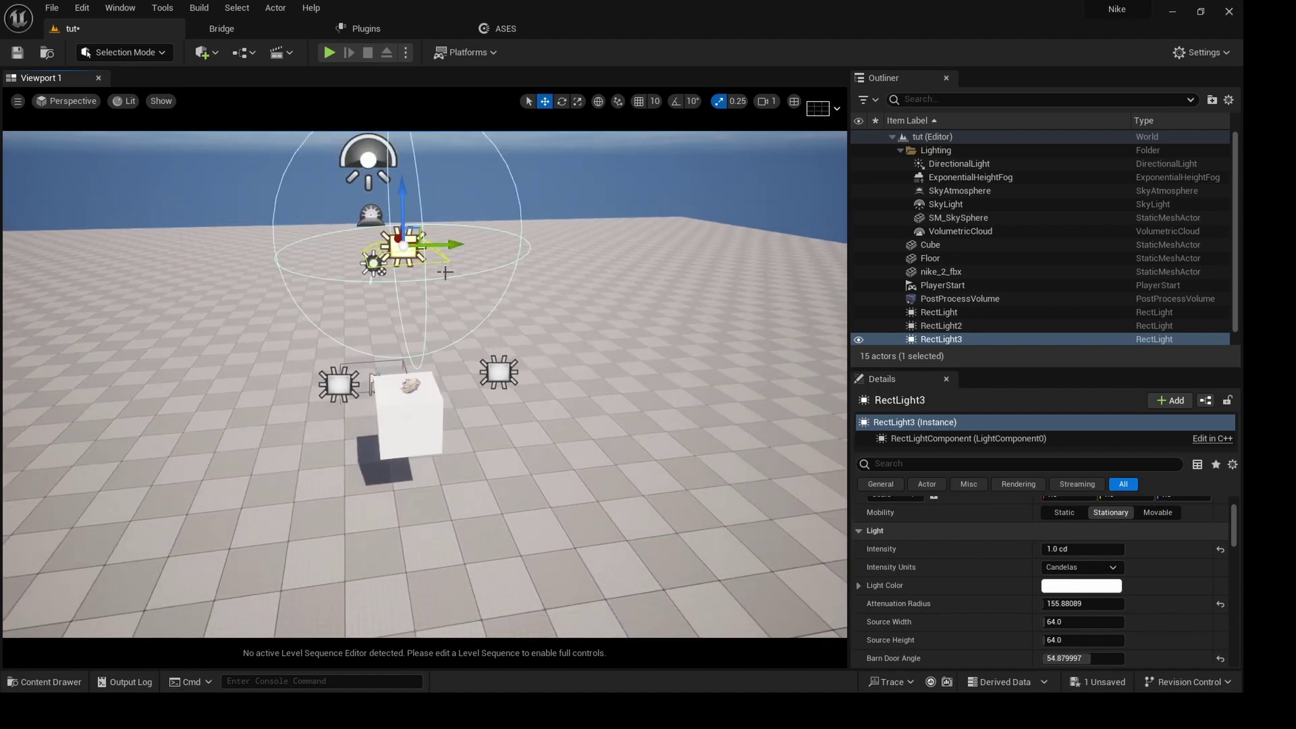
left_click_drag(404, 194, 397, 266)
scroll(359, 383, "up", 6)
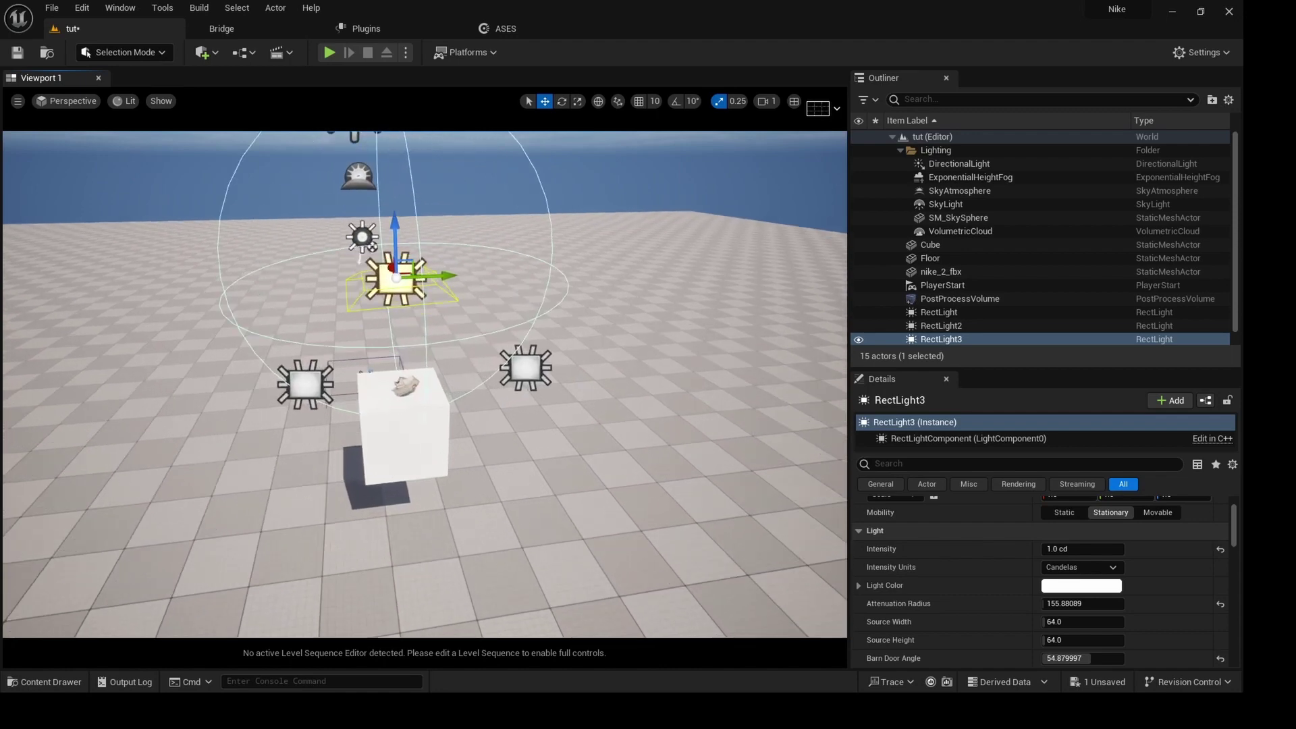
left_click_drag(365, 450, 322, 229, "alt")
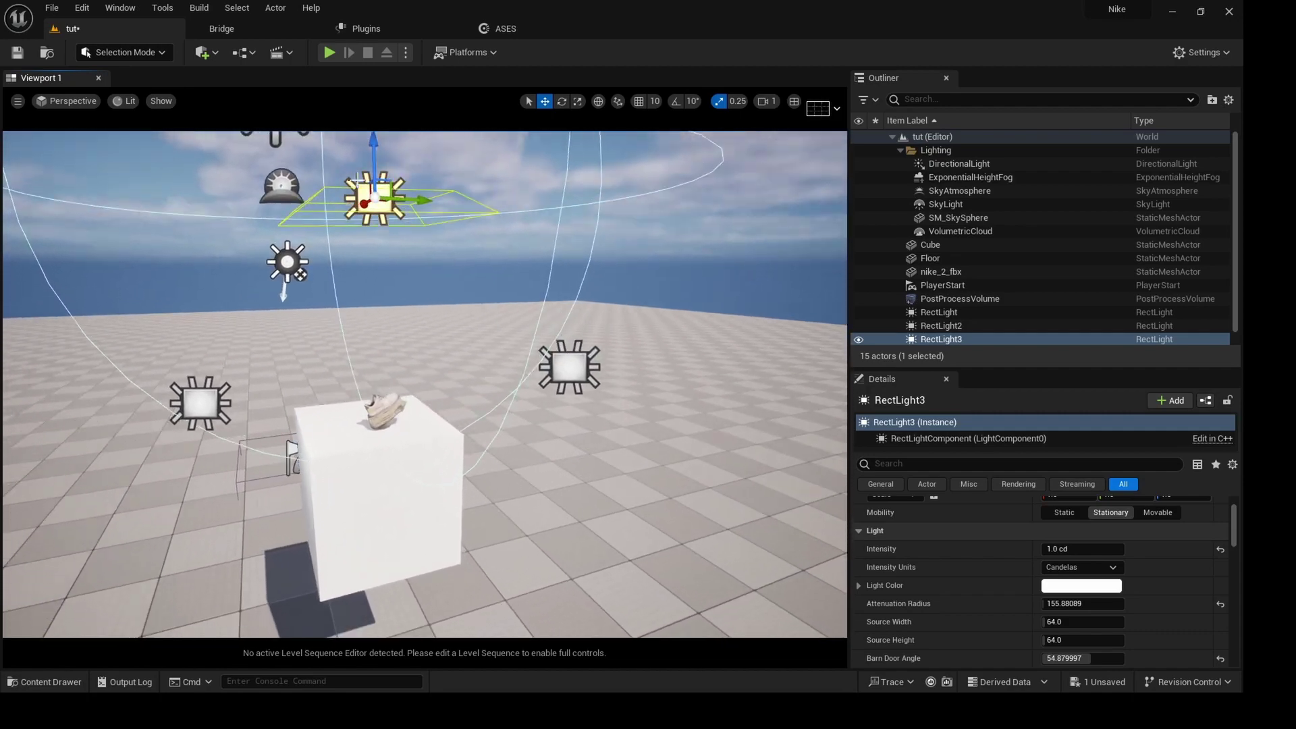
left_click_drag(374, 152, 374, 171)
- Duplicate the overhead Rect Light away from the cube, lower the copy, and rotate it to face the shoe
scroll(498, 516, "down", 3)
scroll(498, 516, "up", 1)
left_click_drag(498, 516, 715, 584, "alt")
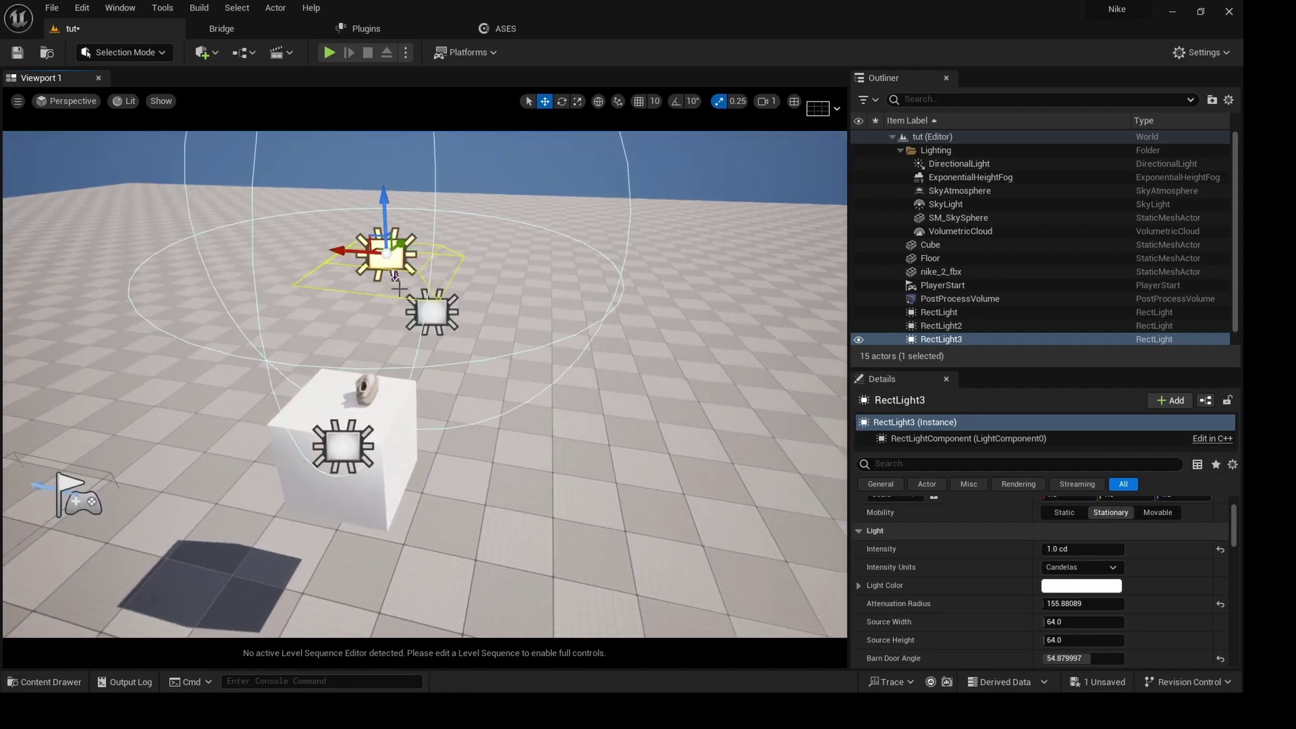
left_click_drag(364, 251, 703, 405, "alt")
right_click_drag(702, 405, 688, 405)
scroll(722, 465, "down", 5)
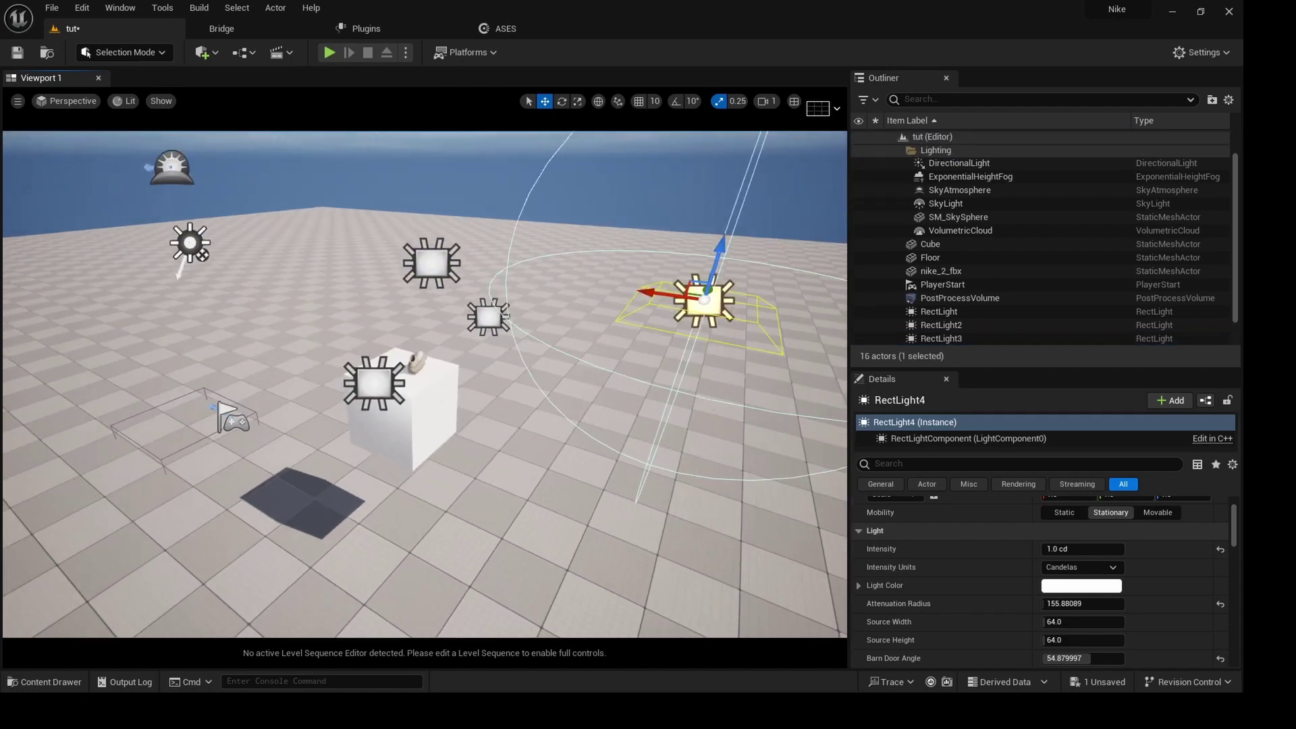
left_click_drag(569, 321, 587, 323)
left_click_drag(637, 283, 686, 402)
key("e")
left_click_drag(628, 338, 845, 474)
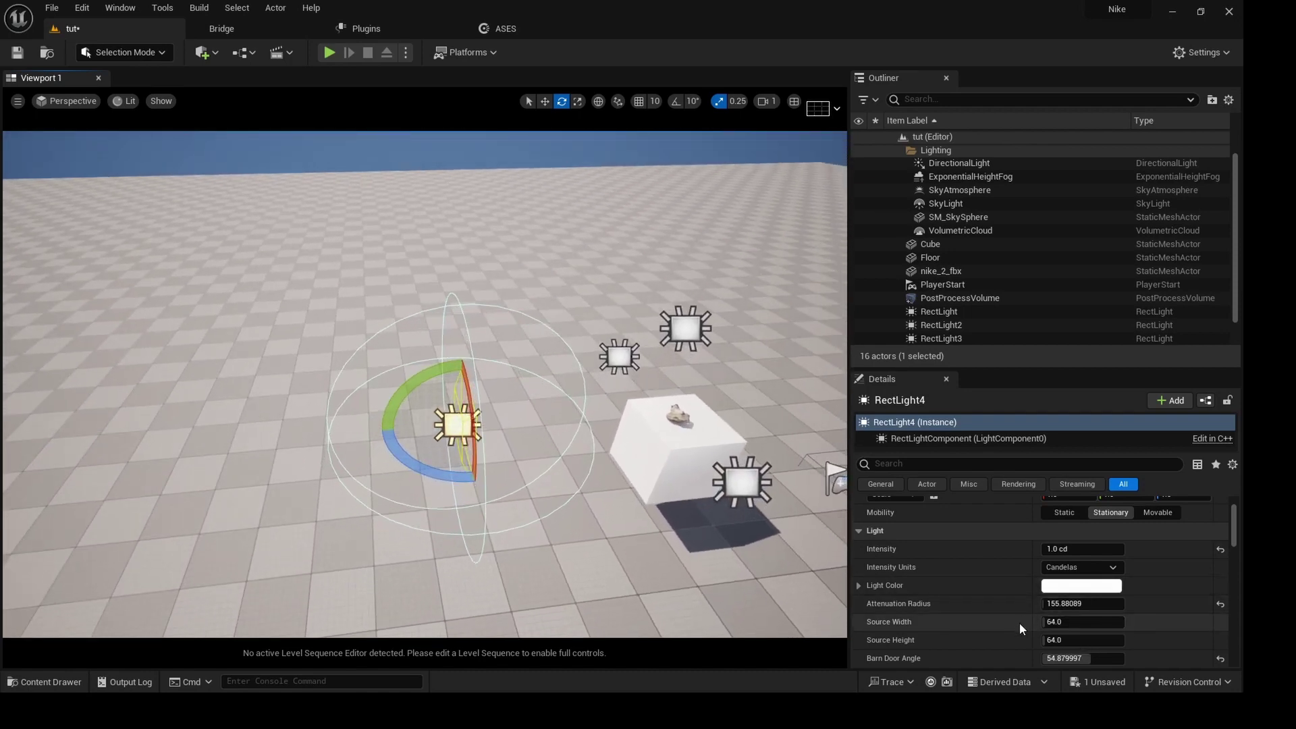
- Set the fourth Rect Light's attenuation radius to about 351 and its intensity to 2 cd, and view the lit shoe
left_click_drag(1062, 604, 1113, 604)
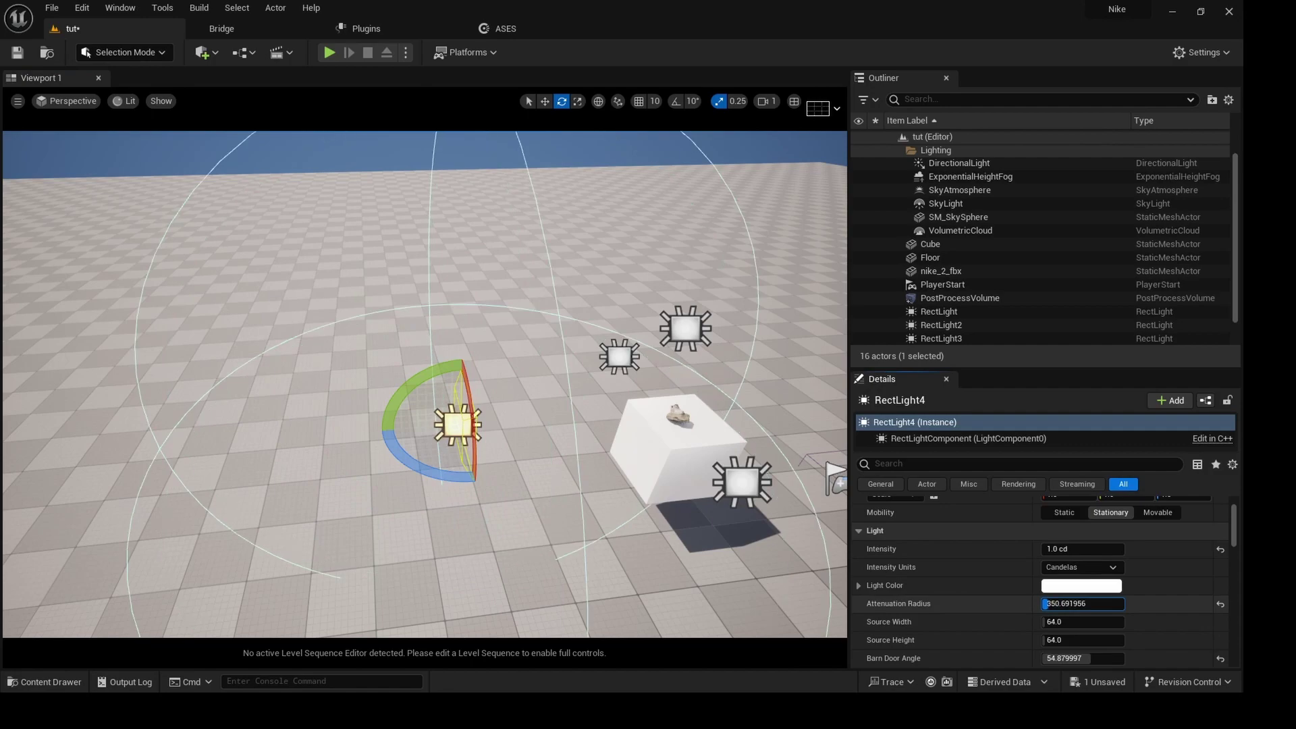
left_click_drag(589, 550, 695, 550, "alt")
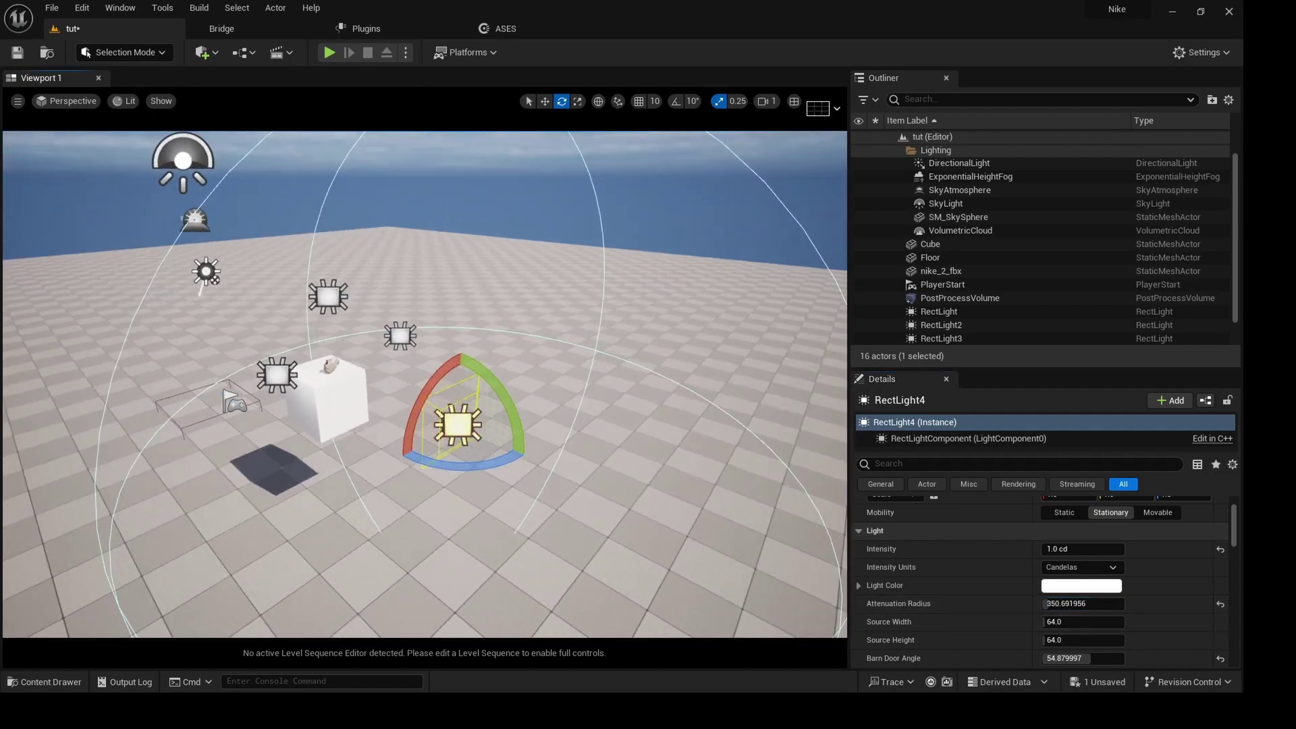
left_click(1056, 548)
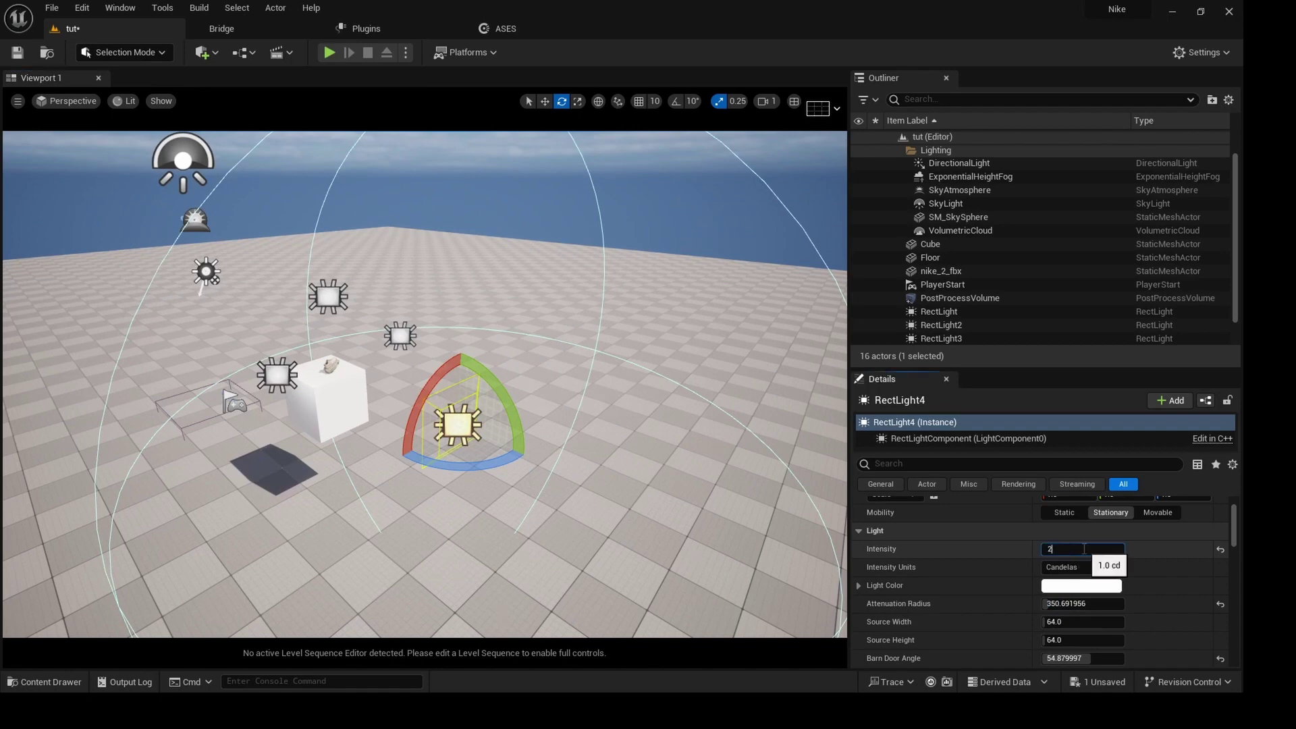
key("Return")
scroll(288, 387, "up", 5)
left_click_drag(296, 388, 280, 387, "alt")
scroll(288, 389, "up", 5)
middle_click_drag(288, 388, 344, 332)
scroll(389, 371, "up", 2)
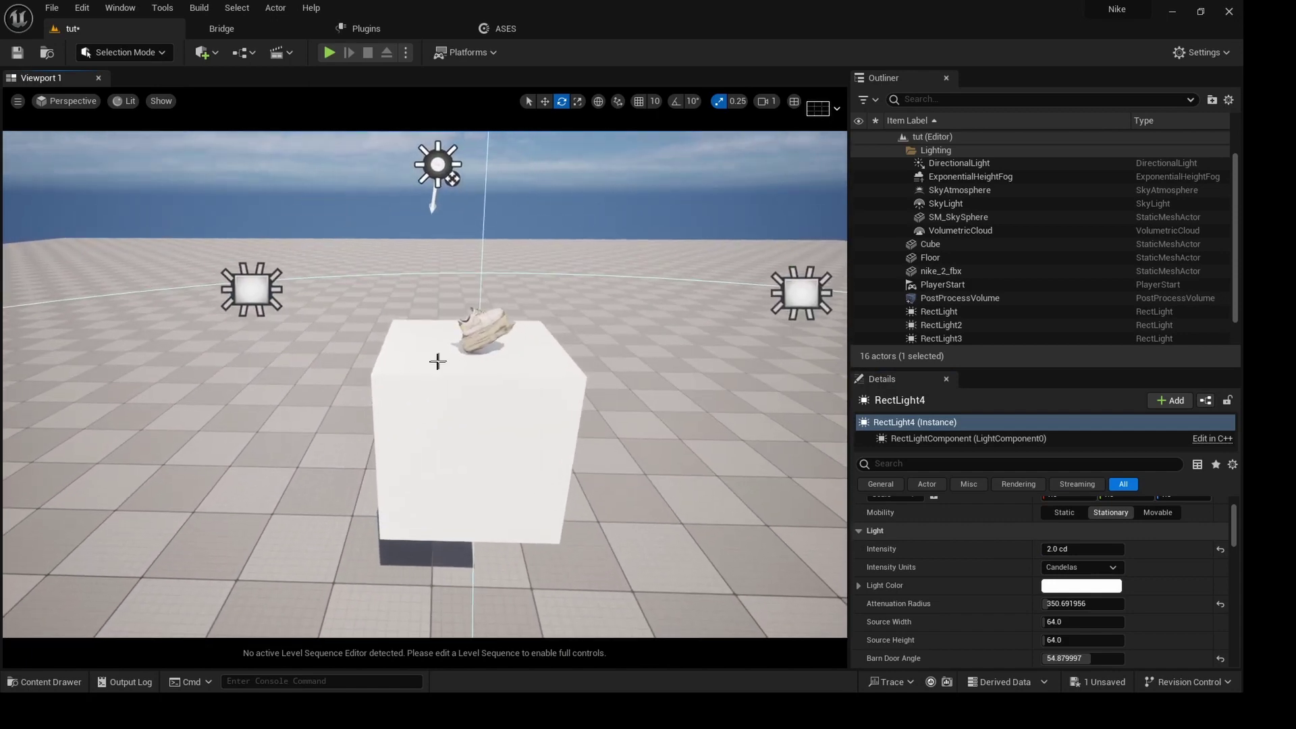
- Turn off visibility for the DirectionalLight, SkyAtmosphere, SkyLight, and VolumetricCloud so only the Rect Lights illuminate the scene
left_click(550, 192)
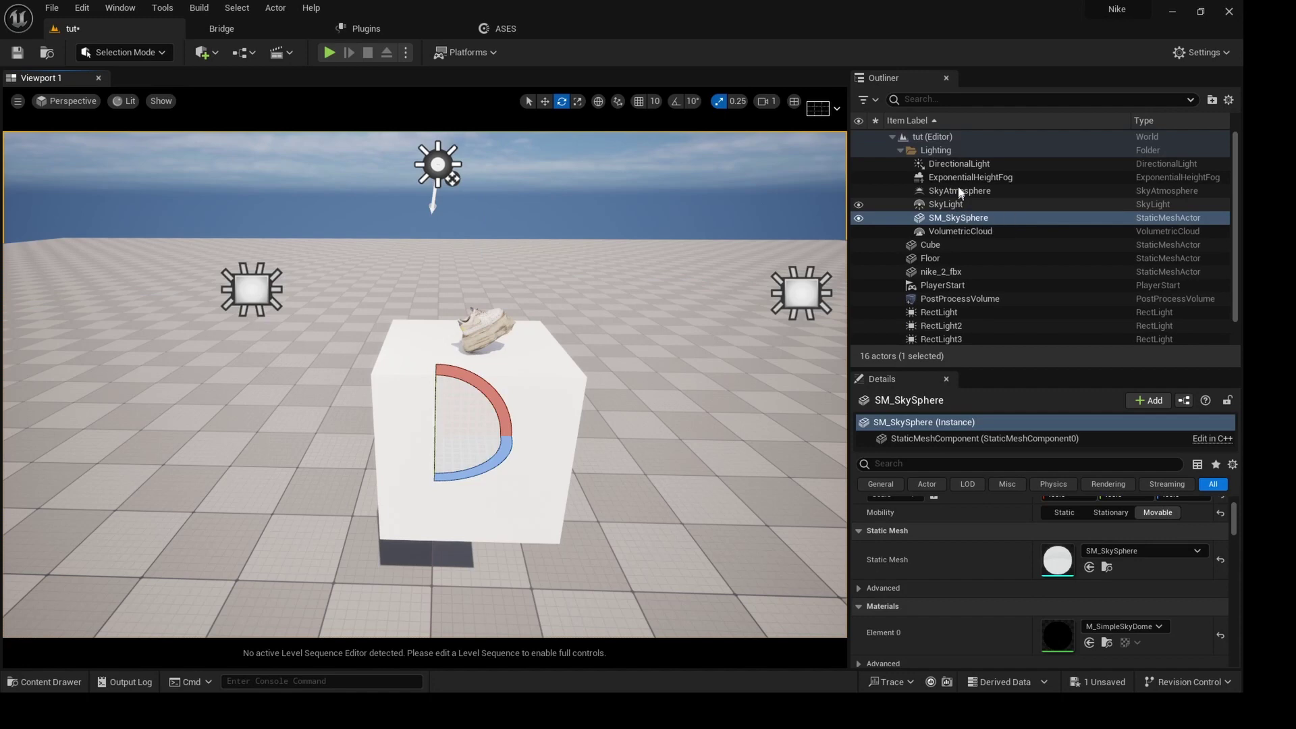
left_click(965, 166)
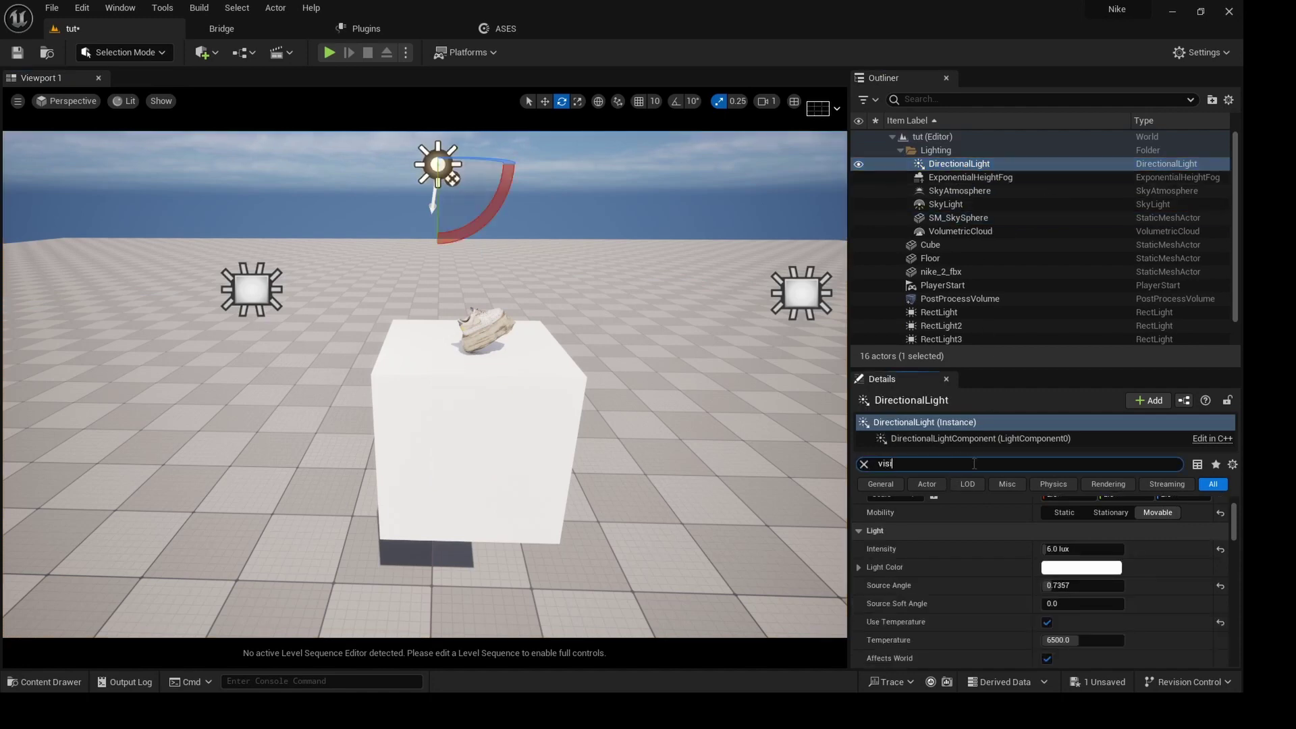
left_click(1046, 523)
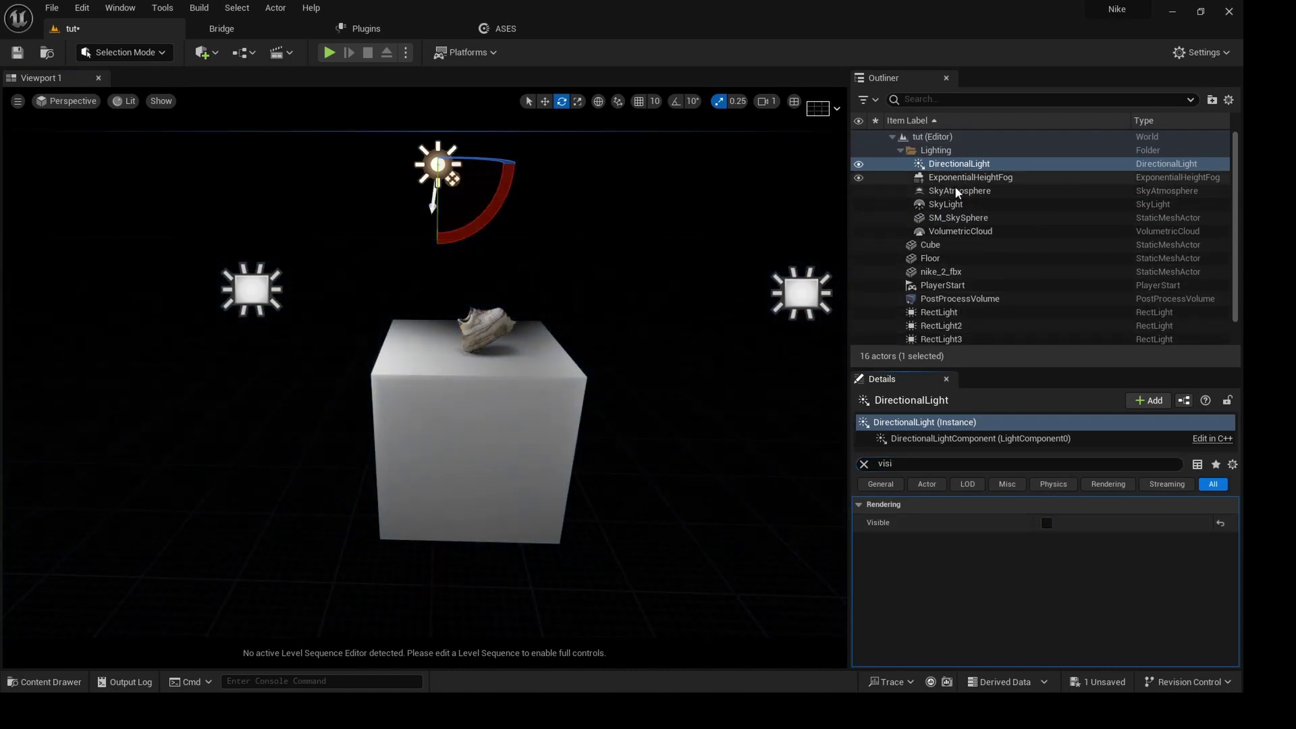
left_click(959, 191)
left_click(1046, 523)
left_click(946, 204)
left_click(1047, 523)
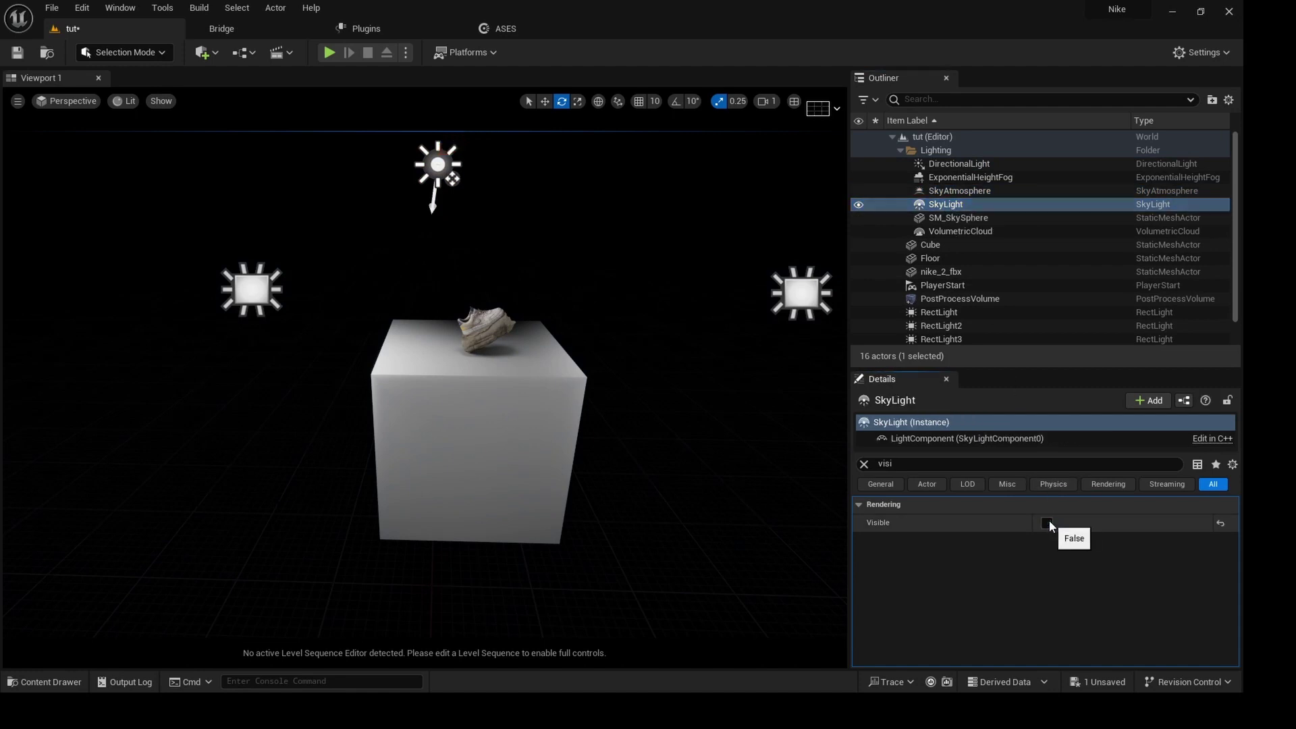
left_click(963, 233)
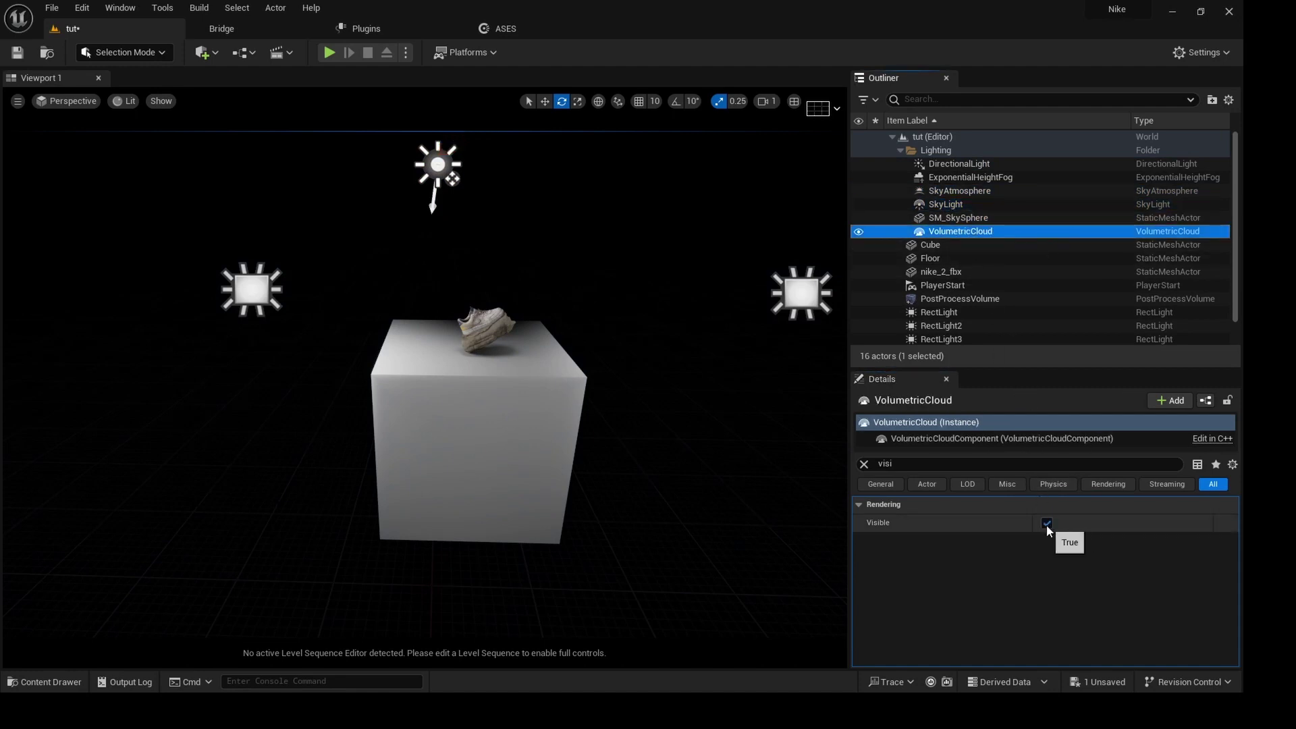
left_click(1047, 523)
- Select the sandstone rock under the shoe, inspect it in the darkened scene, and save the level
left_click(485, 330)
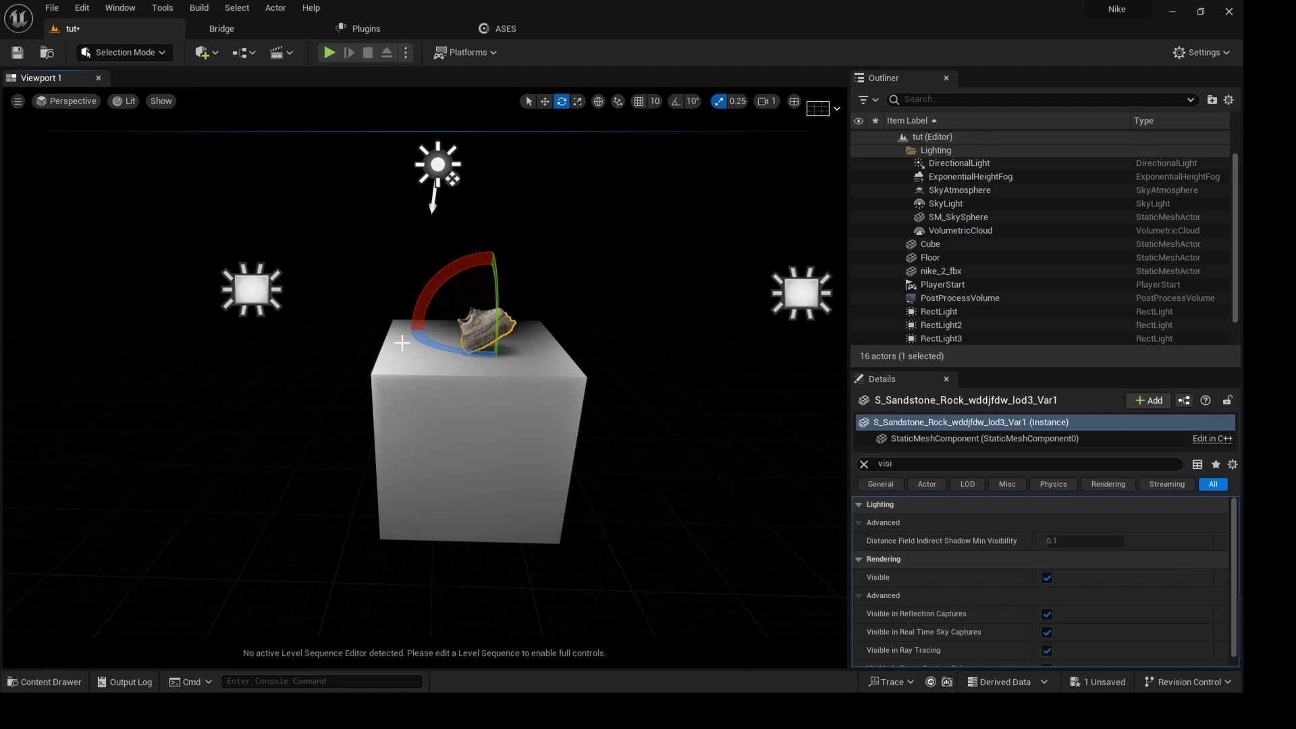
scroll(477, 388, "up", 6)
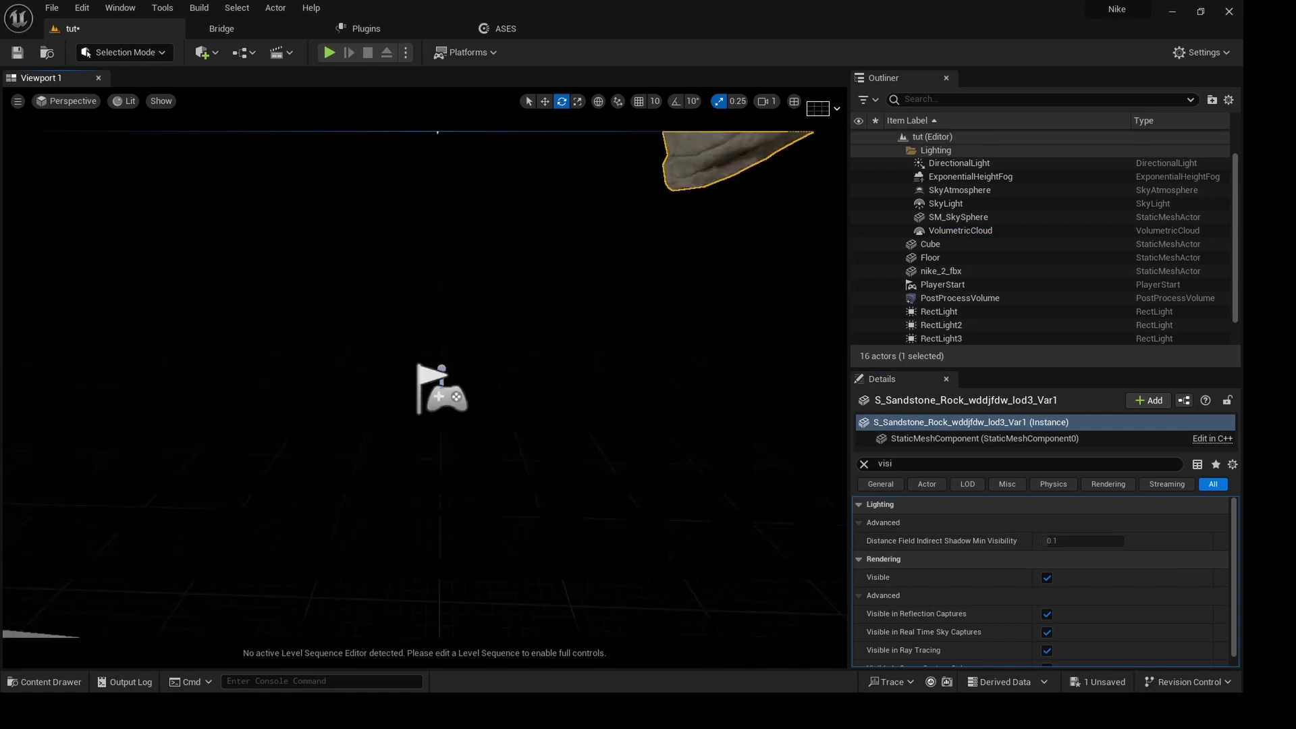
scroll(476, 389, "down", 4)
left_click_drag(445, 365, 477, 389, "alt")
right_click_drag(476, 389, 476, 416)
key("ctrl+s")
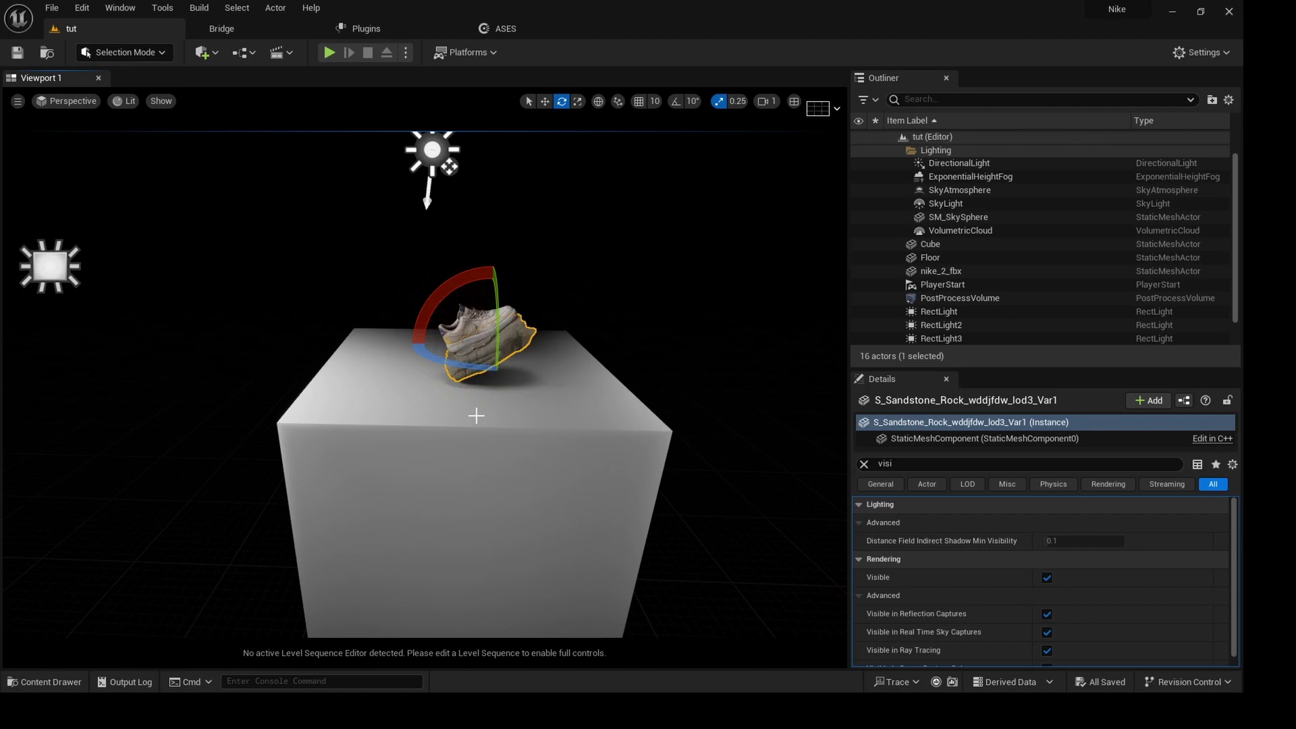
- Search the plugins for "hd" to check whether HDRIBackdrop is enabled, and return to the tut level
left_click(370, 30)
left_click(258, 49)
type("hd")
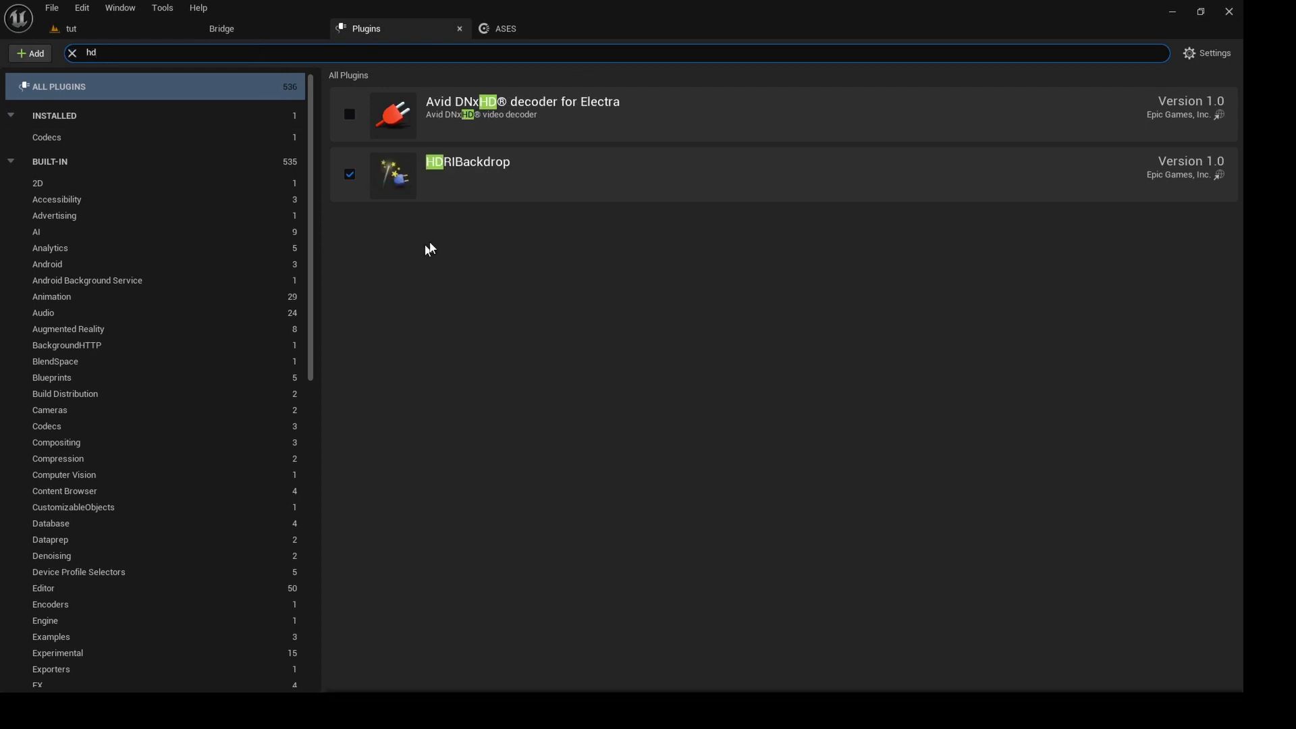
left_click(66, 30)
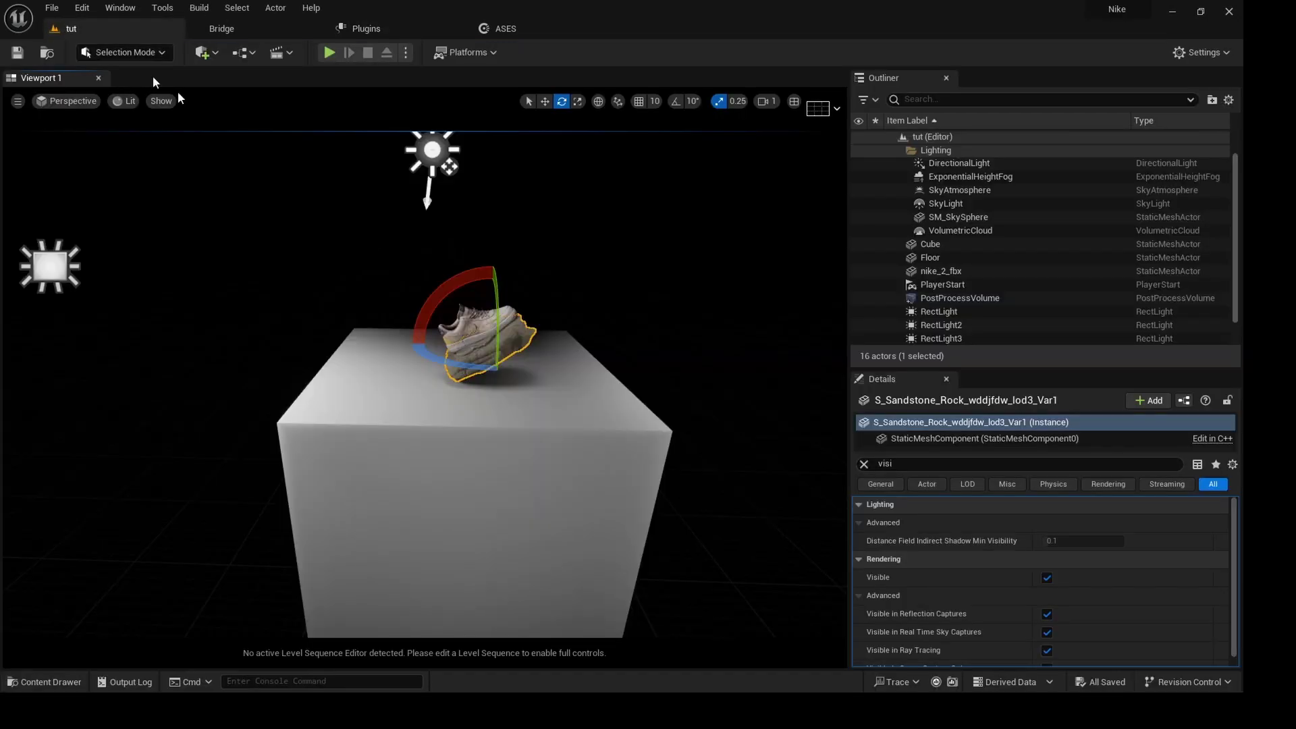
- Add an HDRI Backdrop to the level
left_click(203, 52)
mouse_move(239, 178)
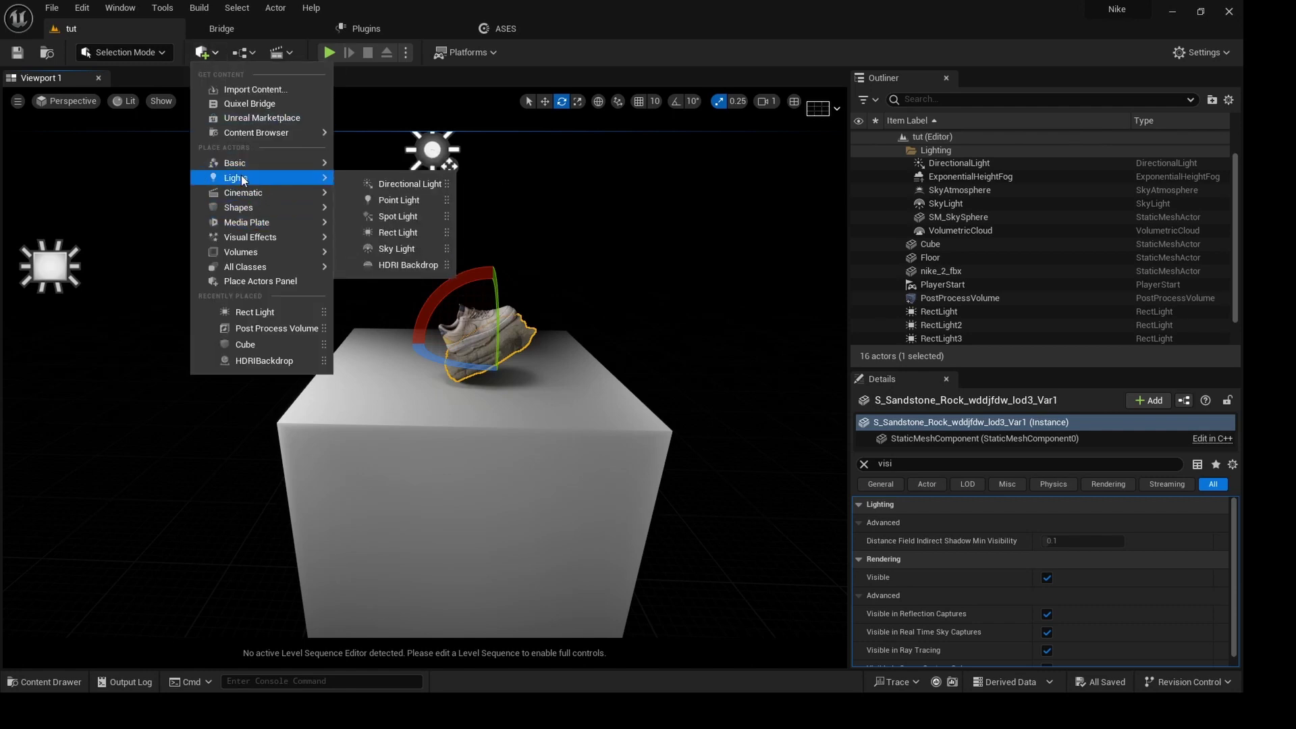
left_click(400, 267)
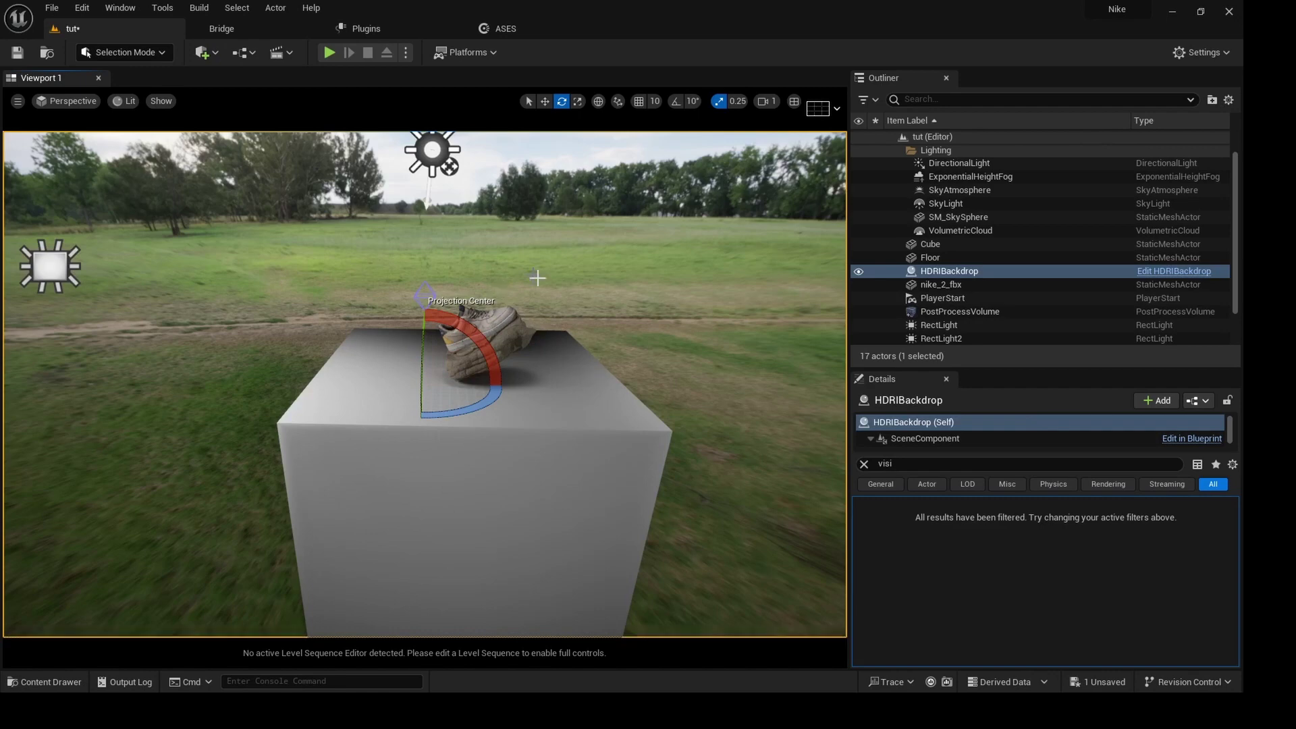
- Assign the studio_small_09_4k texture from the hdri folder as the HDRI Backdrop's cubemap
left_click(863, 463)
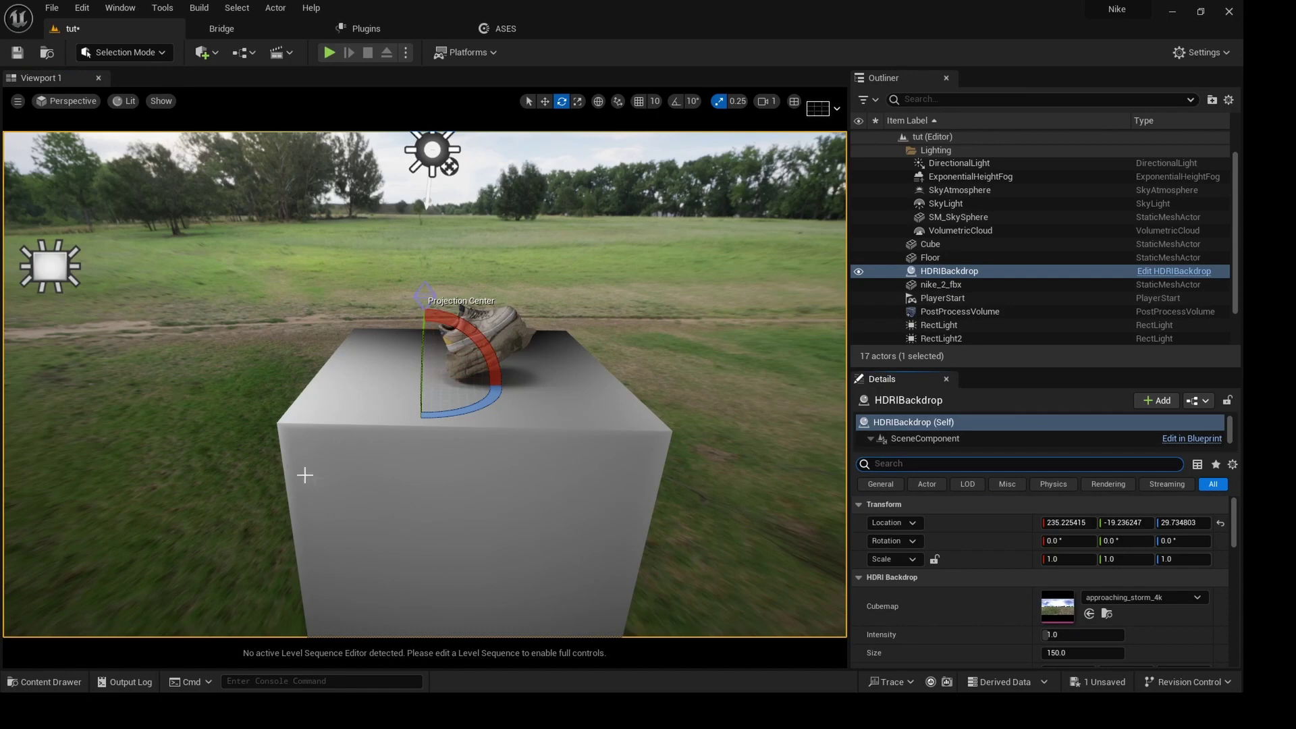
scroll(943, 607, "down", 1)
scroll(942, 605, "down", 1)
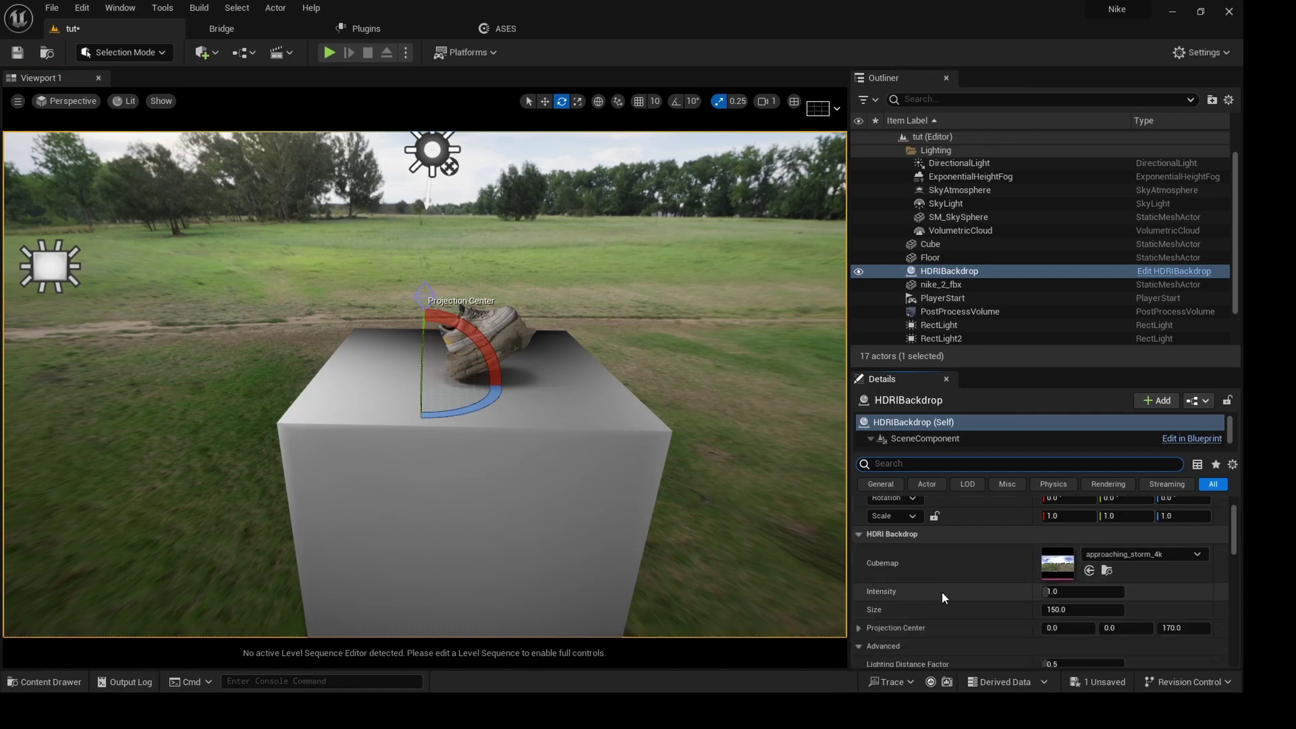
key("ctrl+space")
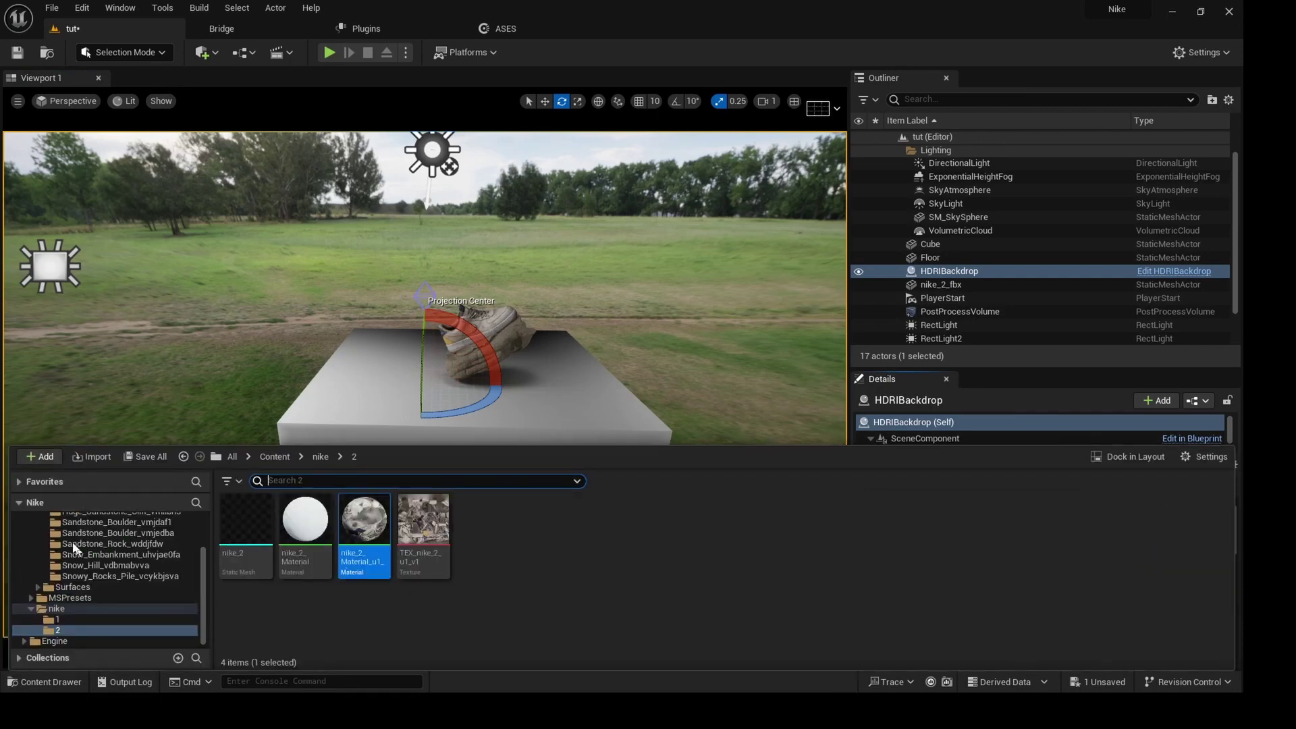
scroll(80, 595, "up", 3)
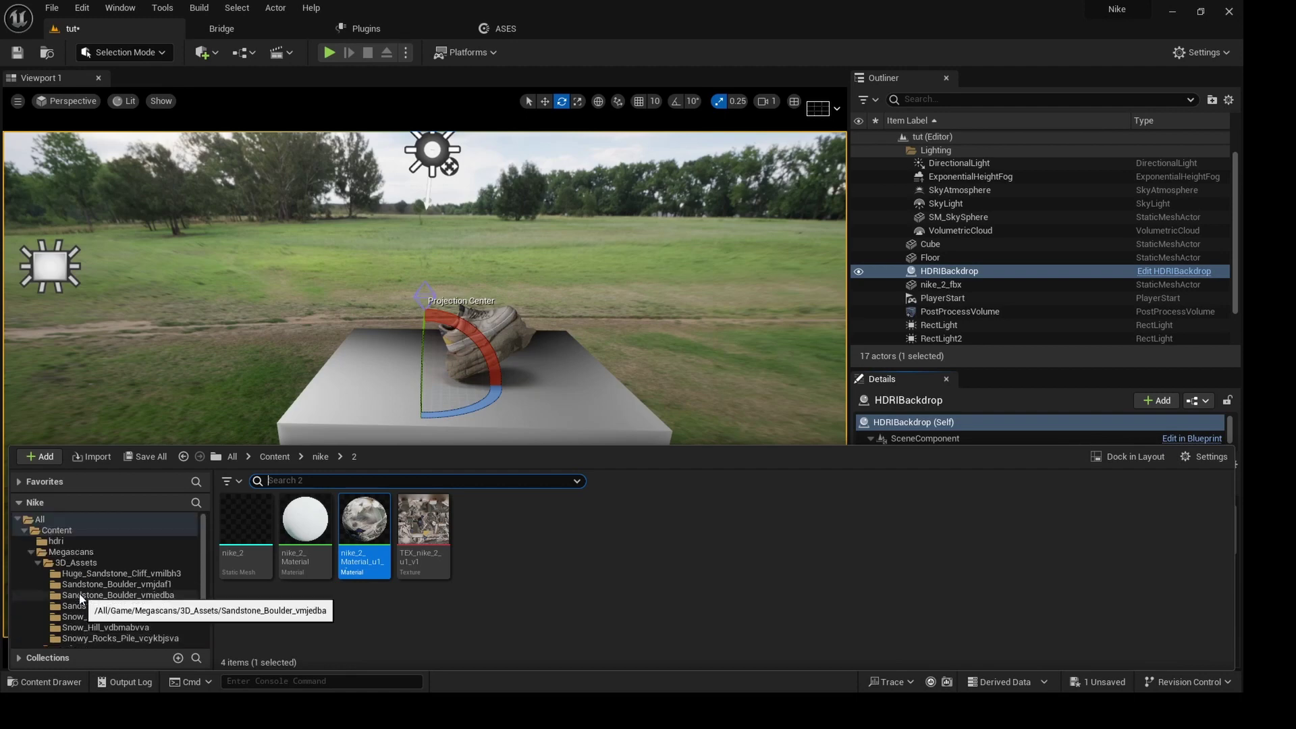
left_click(57, 541)
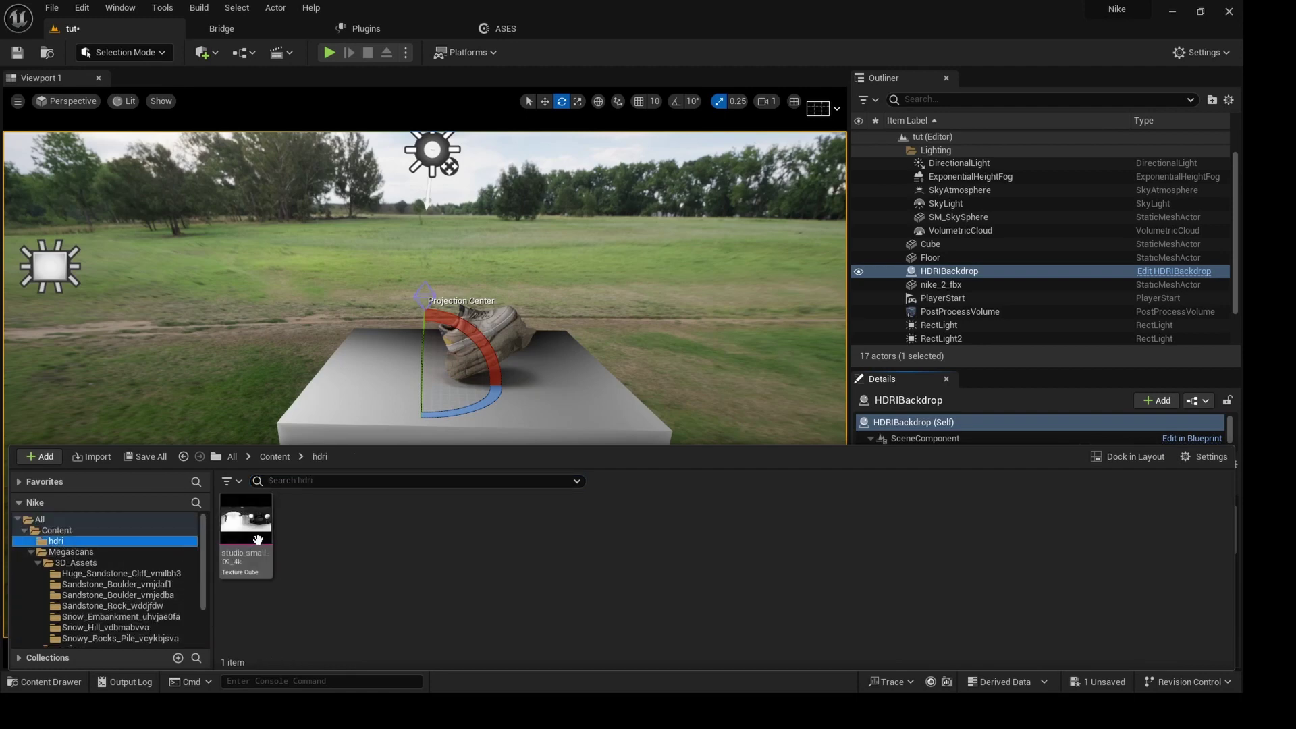
mouse_move(249, 536)
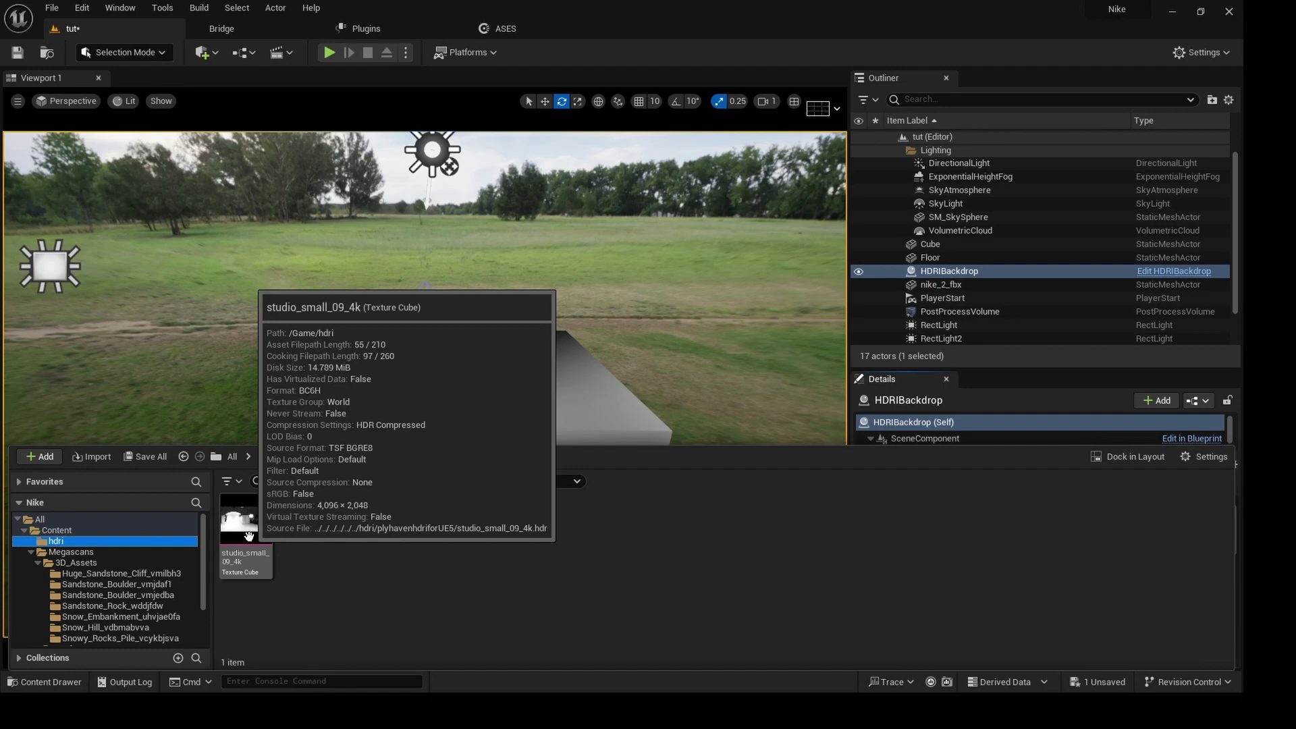
left_click(248, 537)
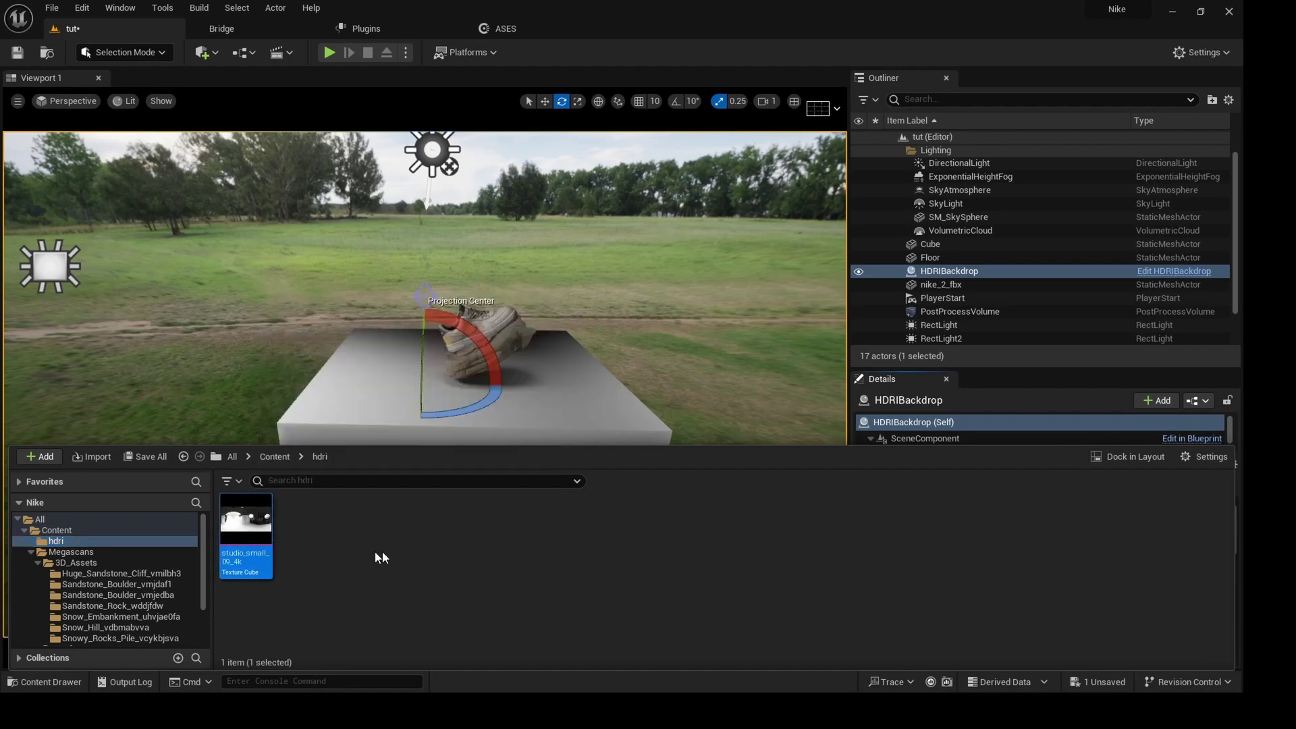
key("ctrl+space")
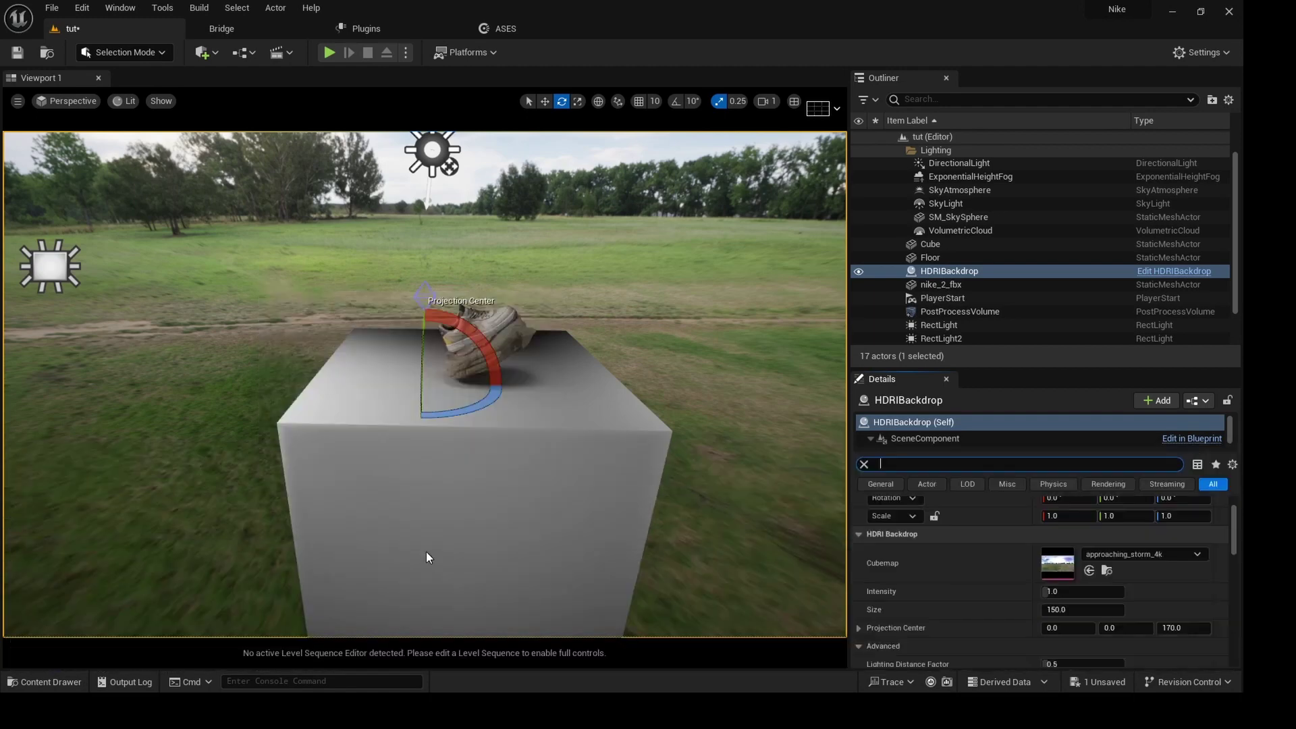
left_click(1090, 571)
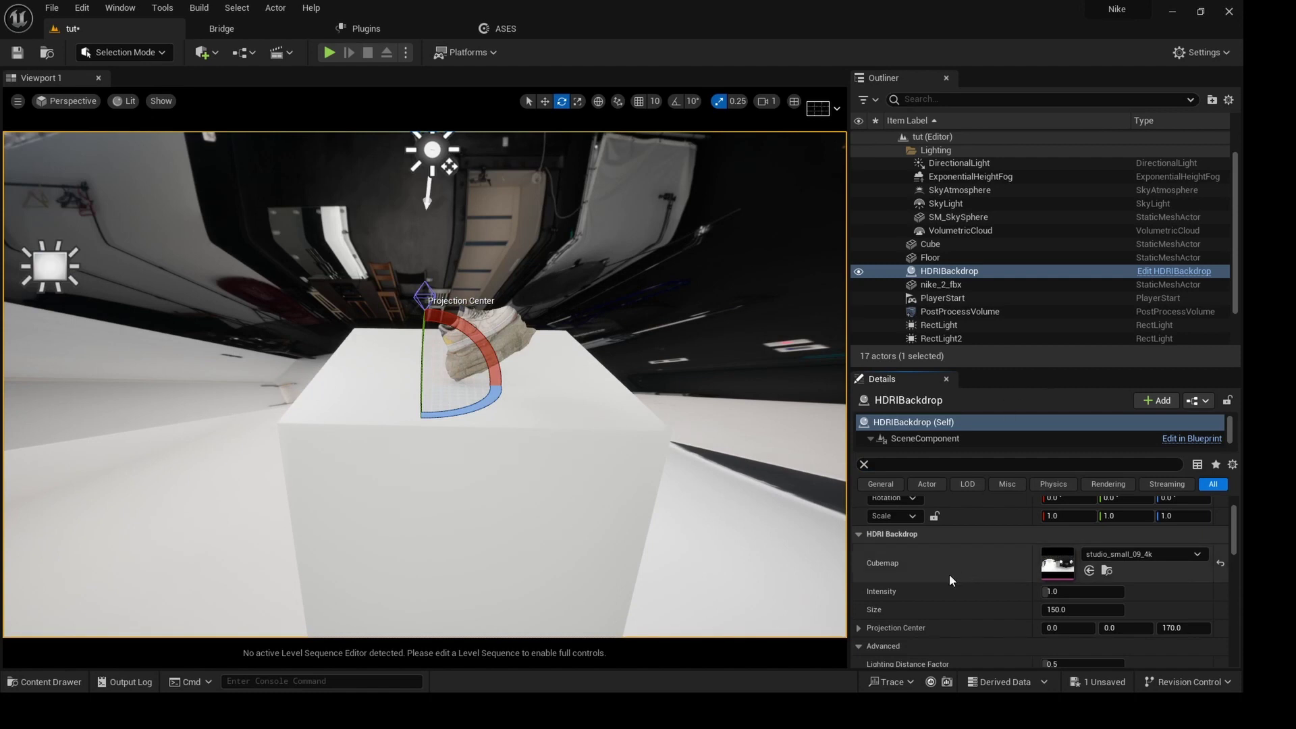
- Enable Use Camera Projection in the HDRI Backdrop's advanced settings and select the cube
scroll(949, 574, "down", 2)
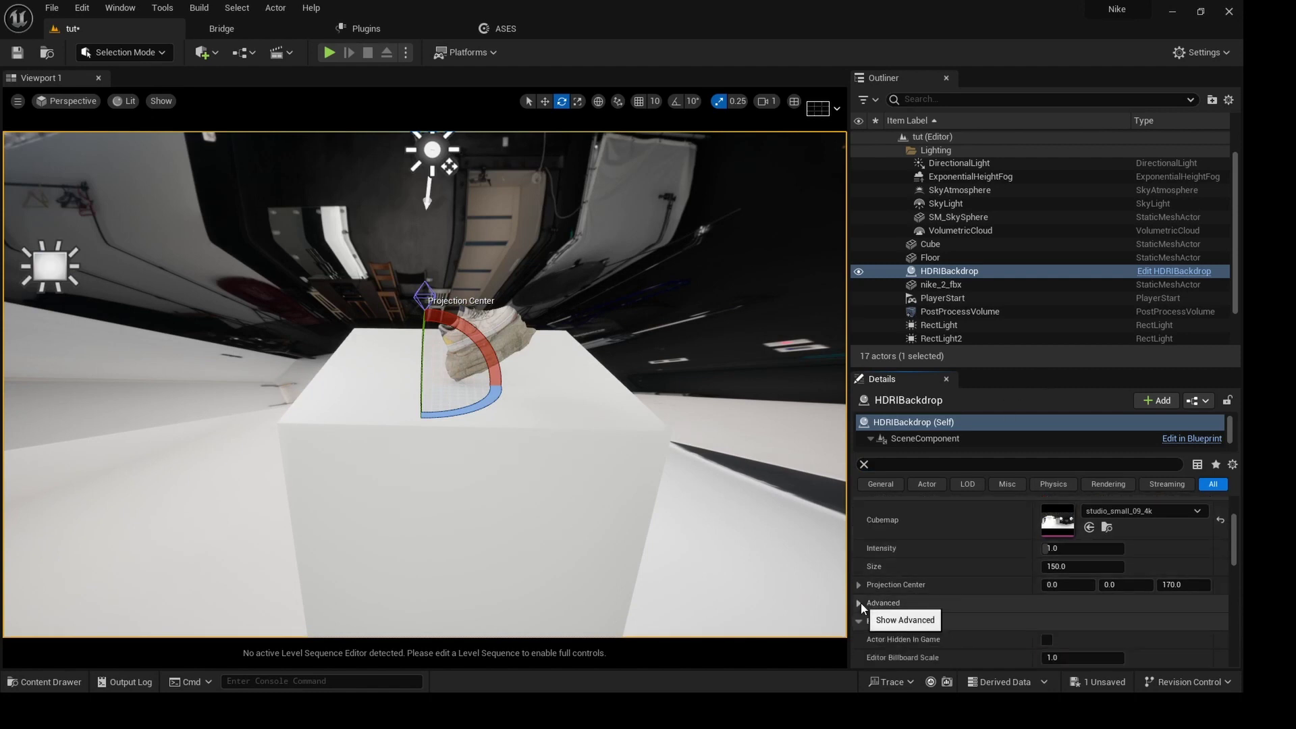
scroll(943, 610, "down", 2)
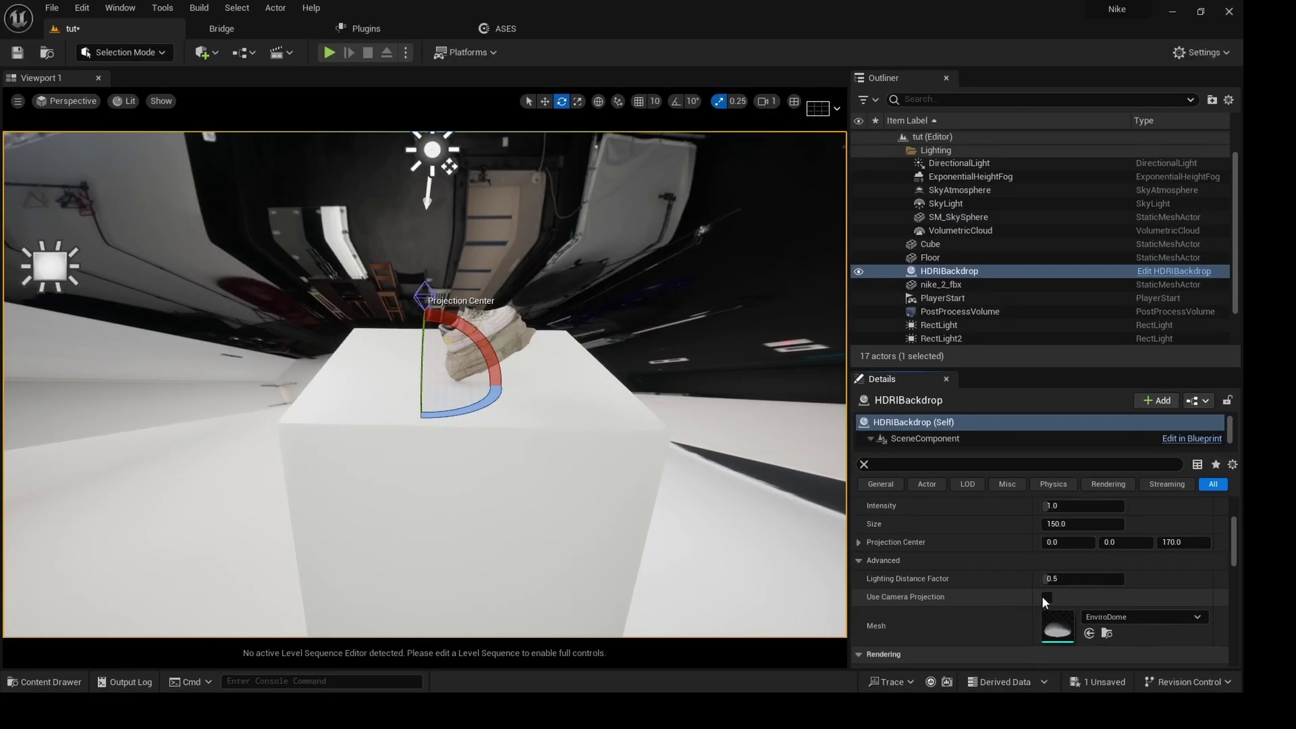
left_click(1045, 596)
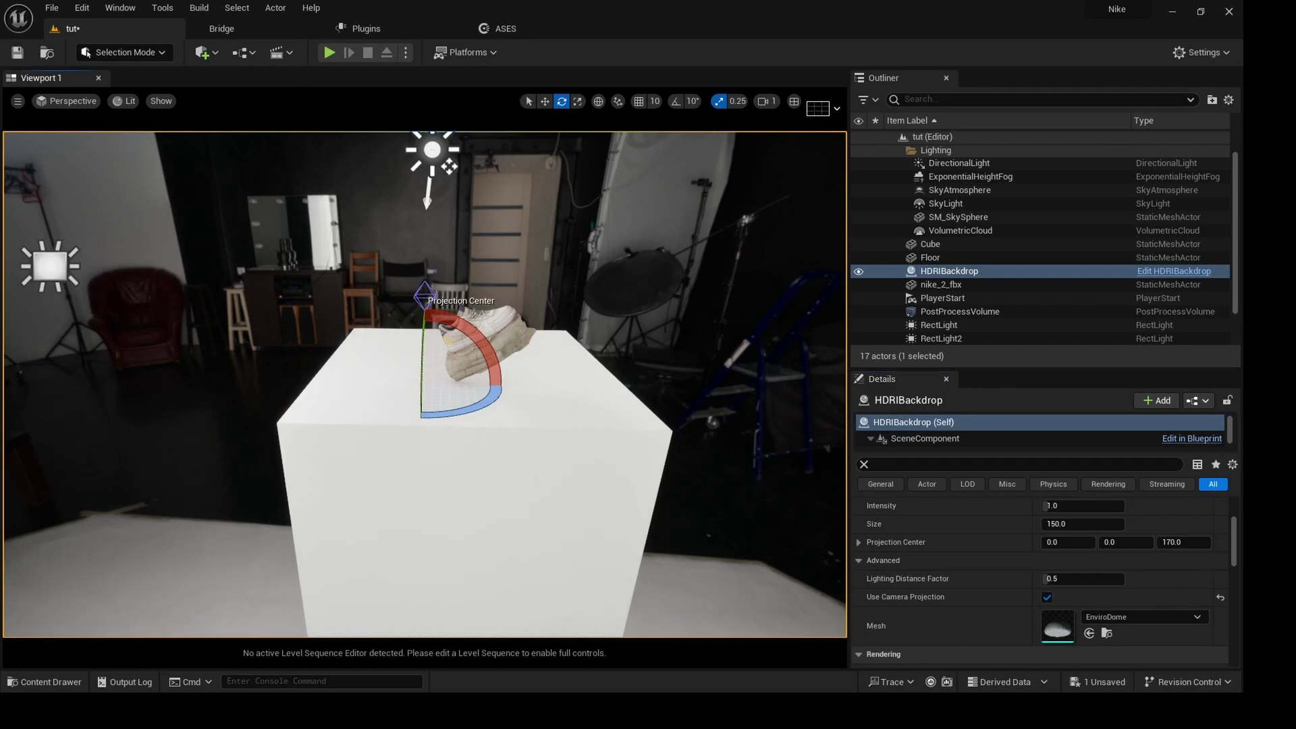
left_click(547, 470)
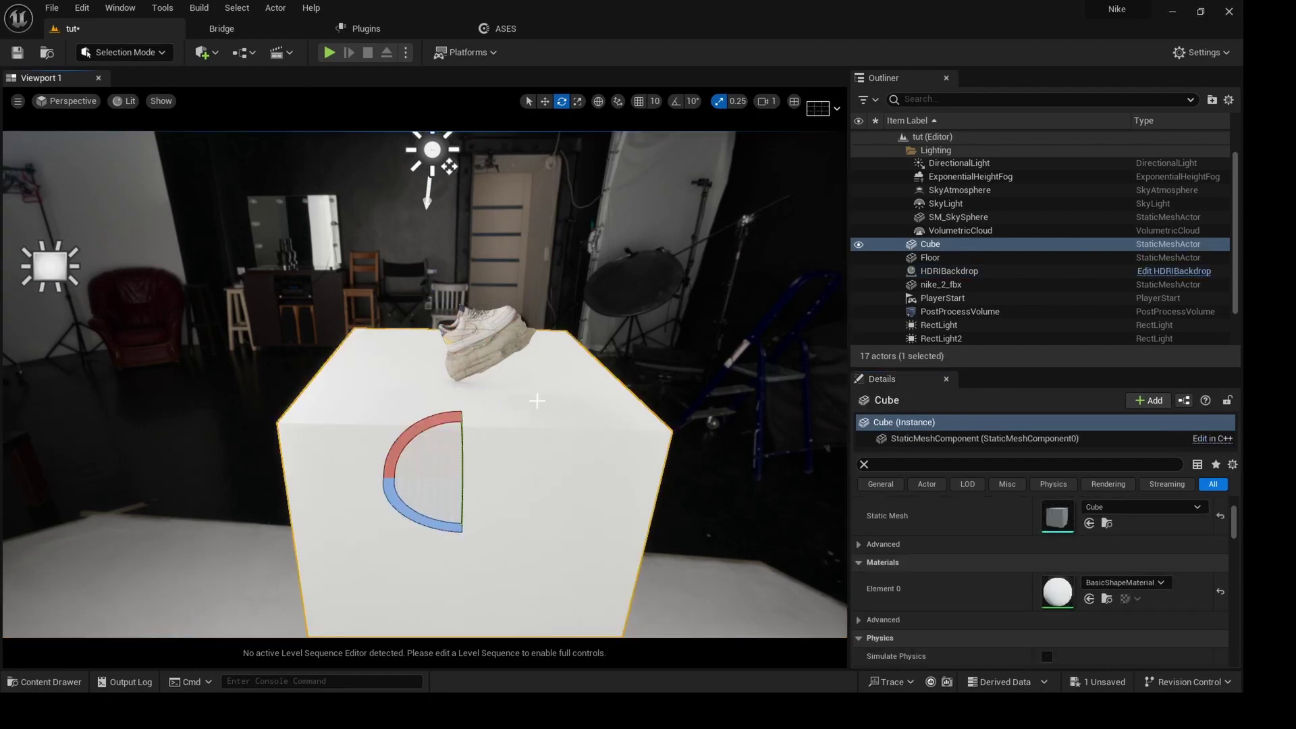
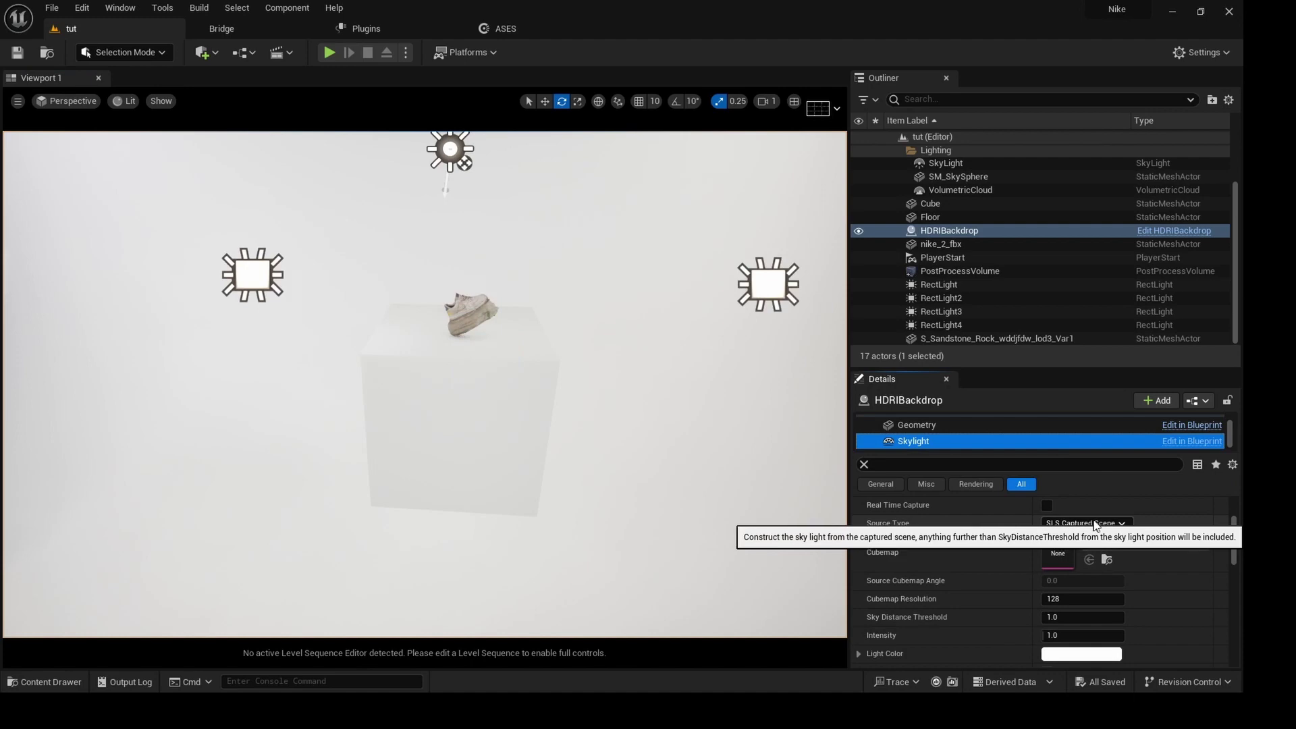
- Set the HDRI Backdrop's Skylight source type to SLS Specified Cubemap and assign studio_small_09_4k as its cubemap
left_click(1092, 524)
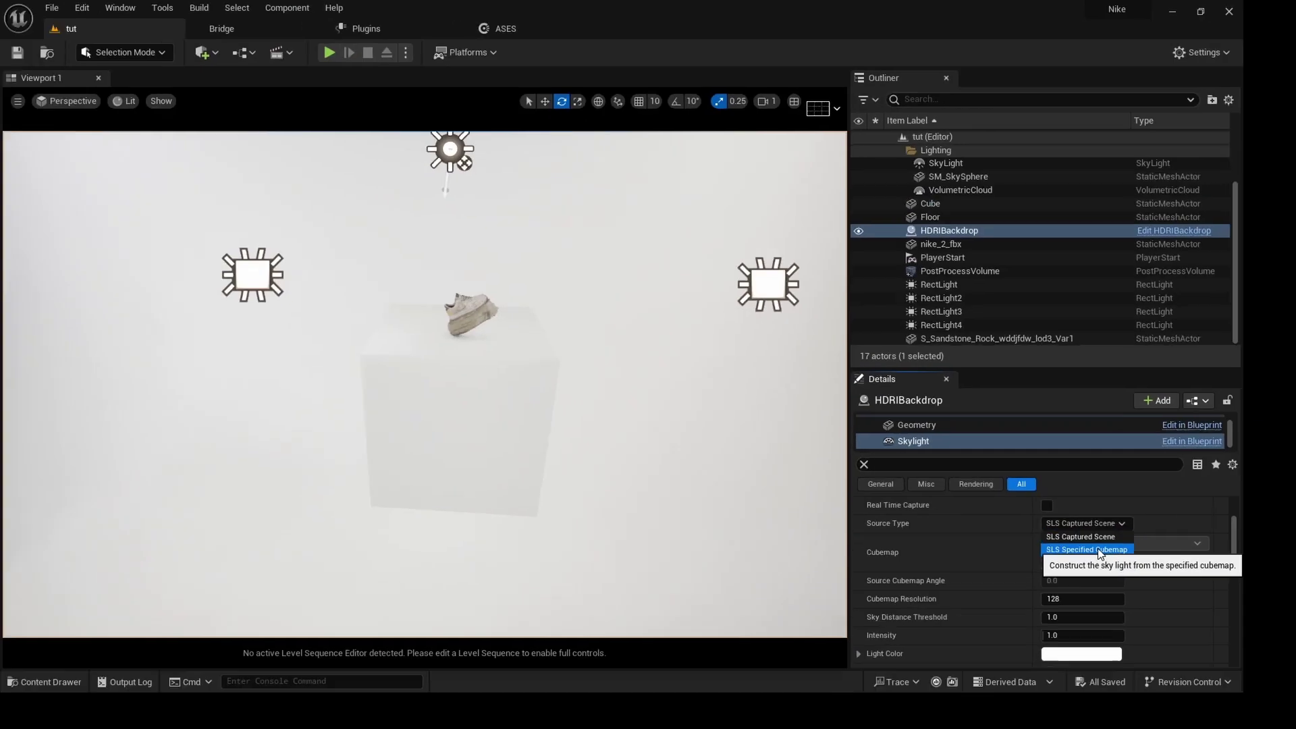
left_click(1110, 581)
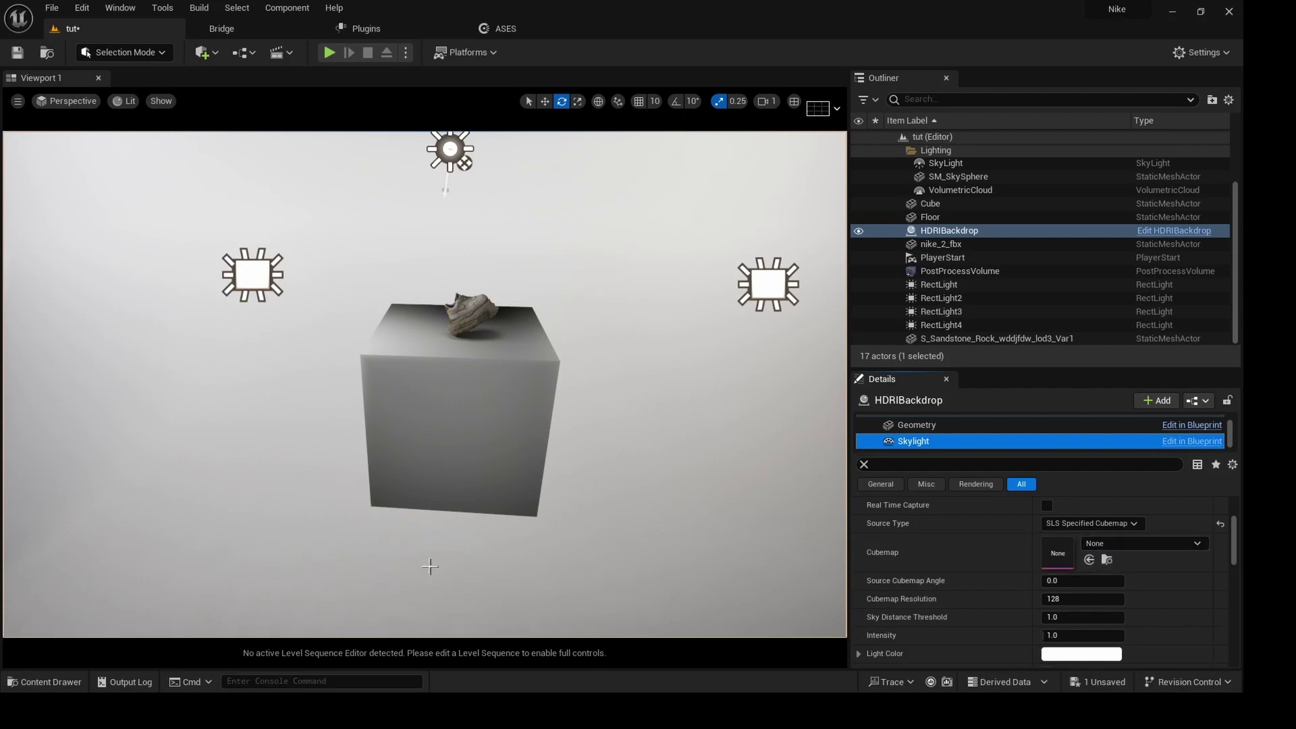
key("ctrl+space")
key("ctrl+space")
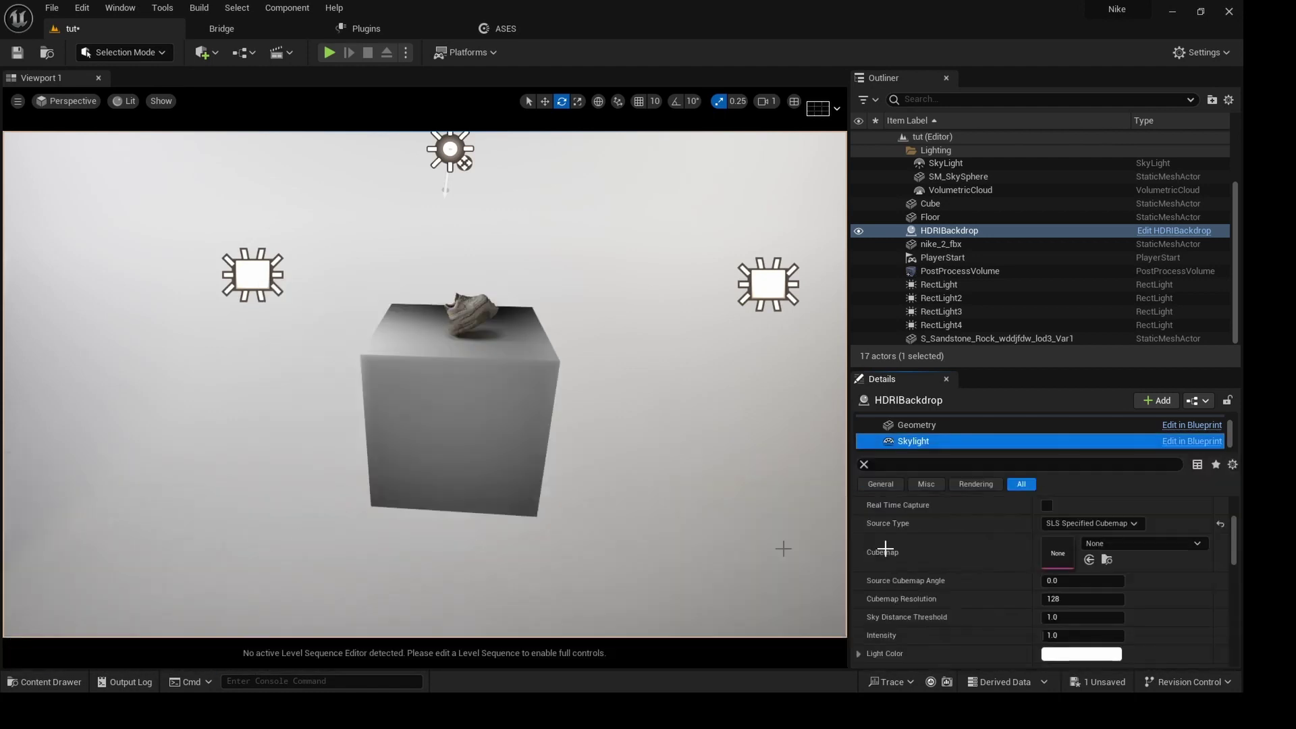
left_click(1089, 560)
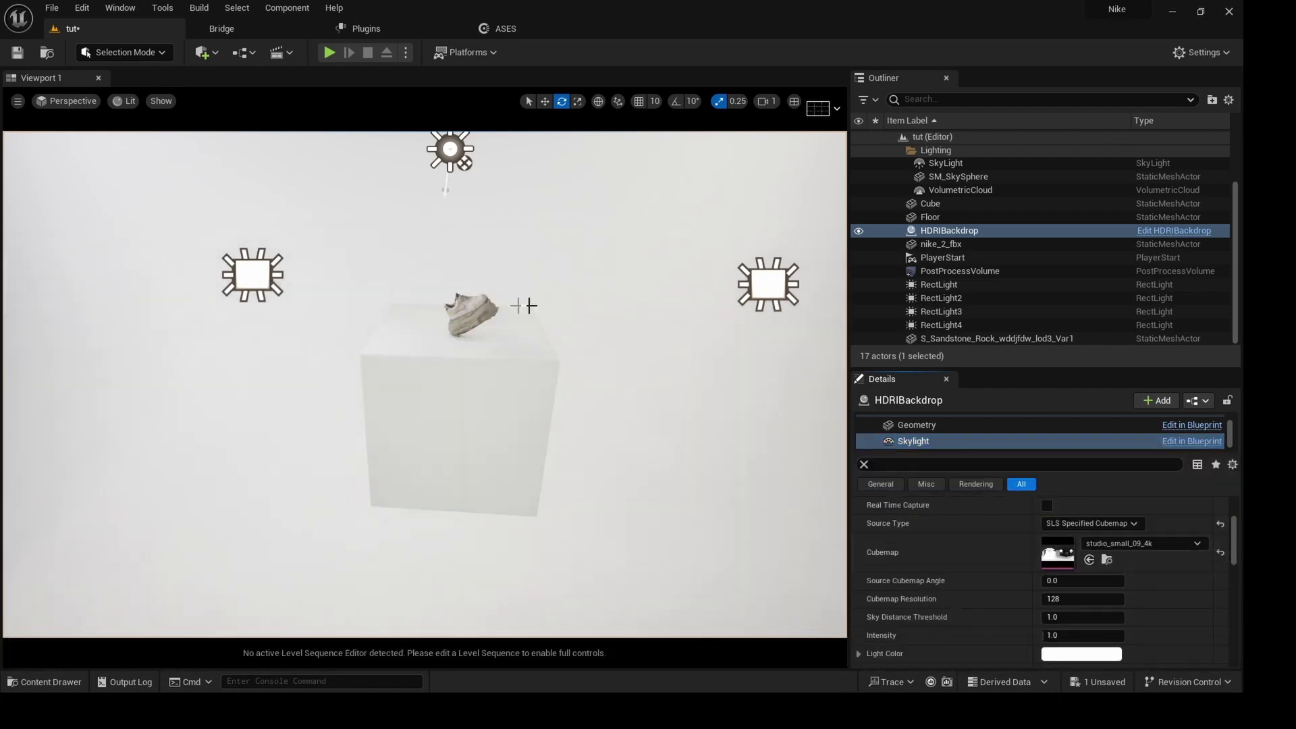
- Select the sandstone rock, set the viewport camera speed to 0.1, and view the shoe up close
left_click(480, 319)
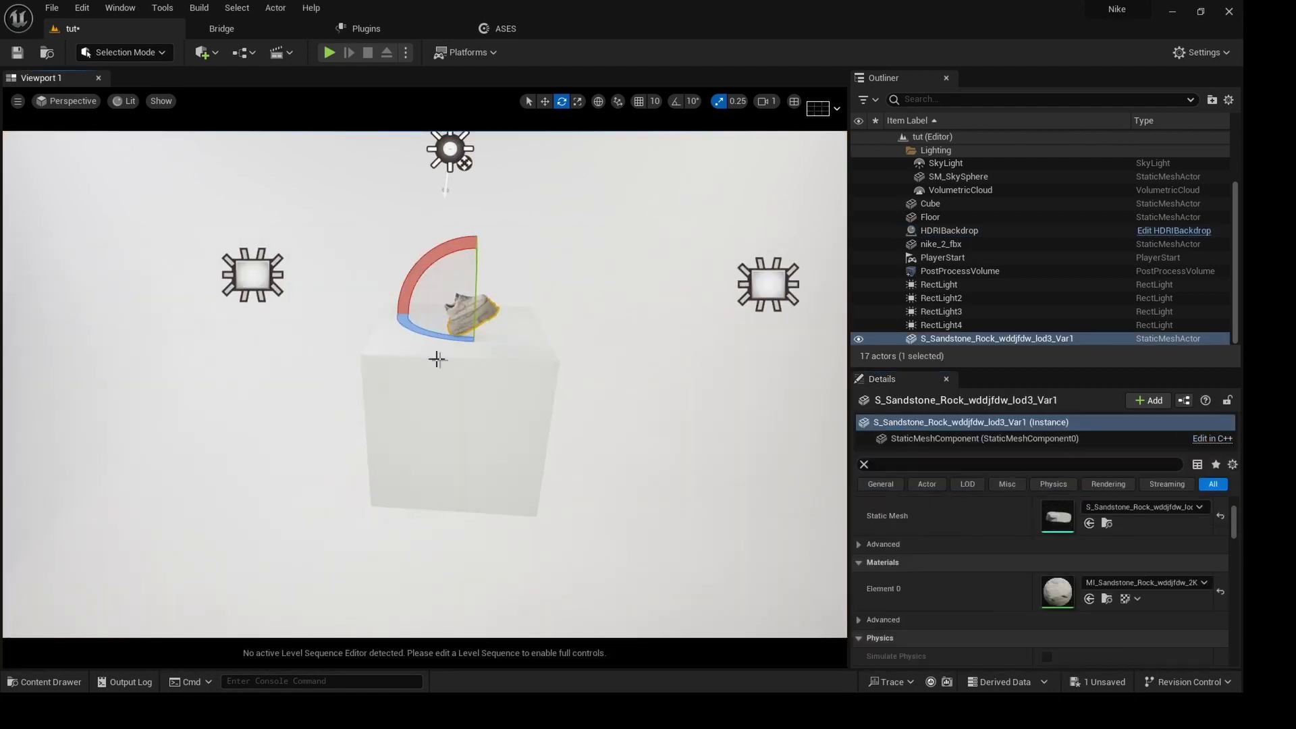
right_click_drag(457, 361, 463, 361)
key("w")
key("s")
left_click(735, 99)
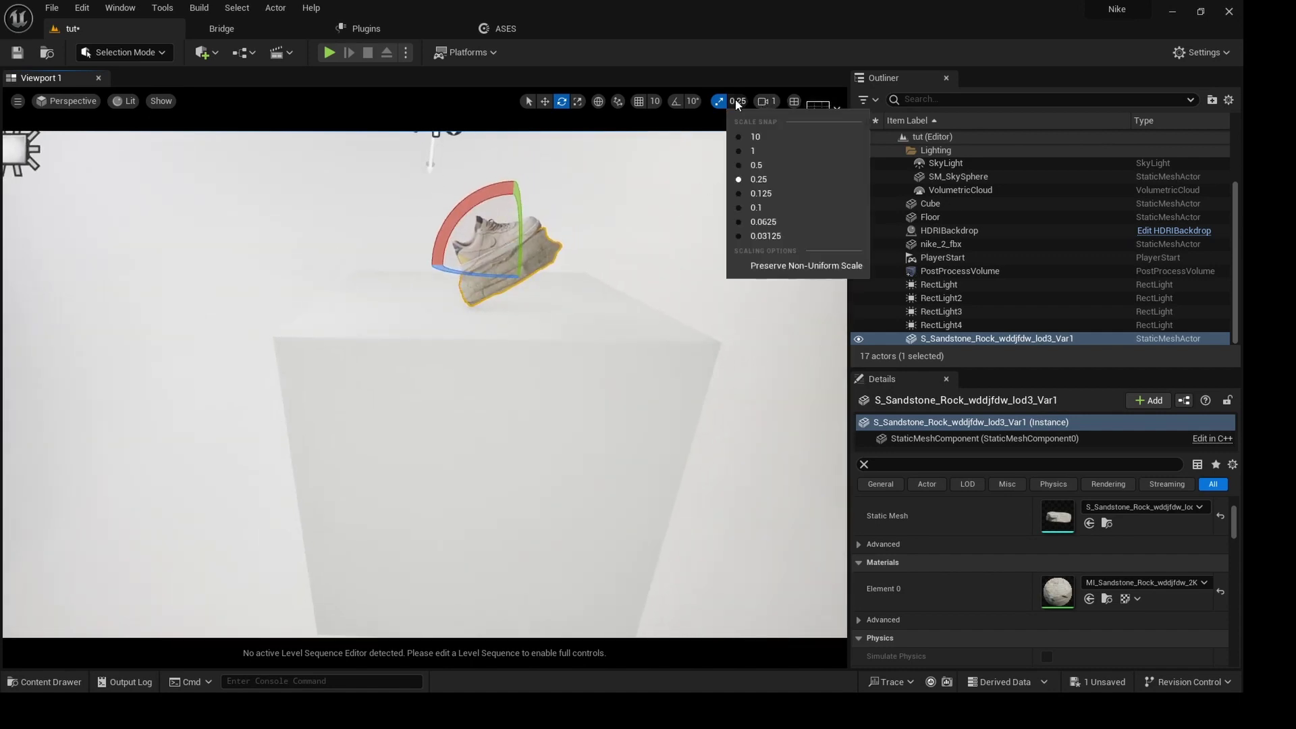
left_click(761, 103)
left_click(763, 104)
left_click(766, 105)
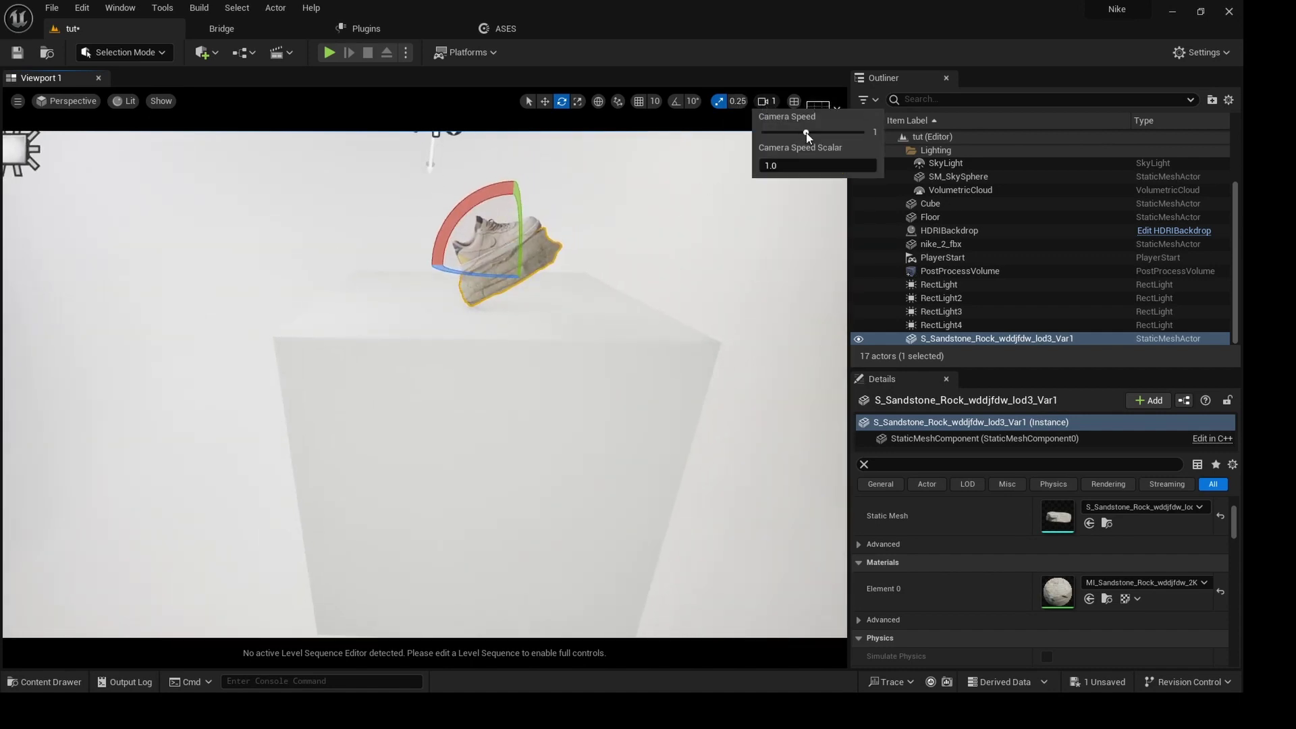
left_click_drag(807, 136, 773, 137)
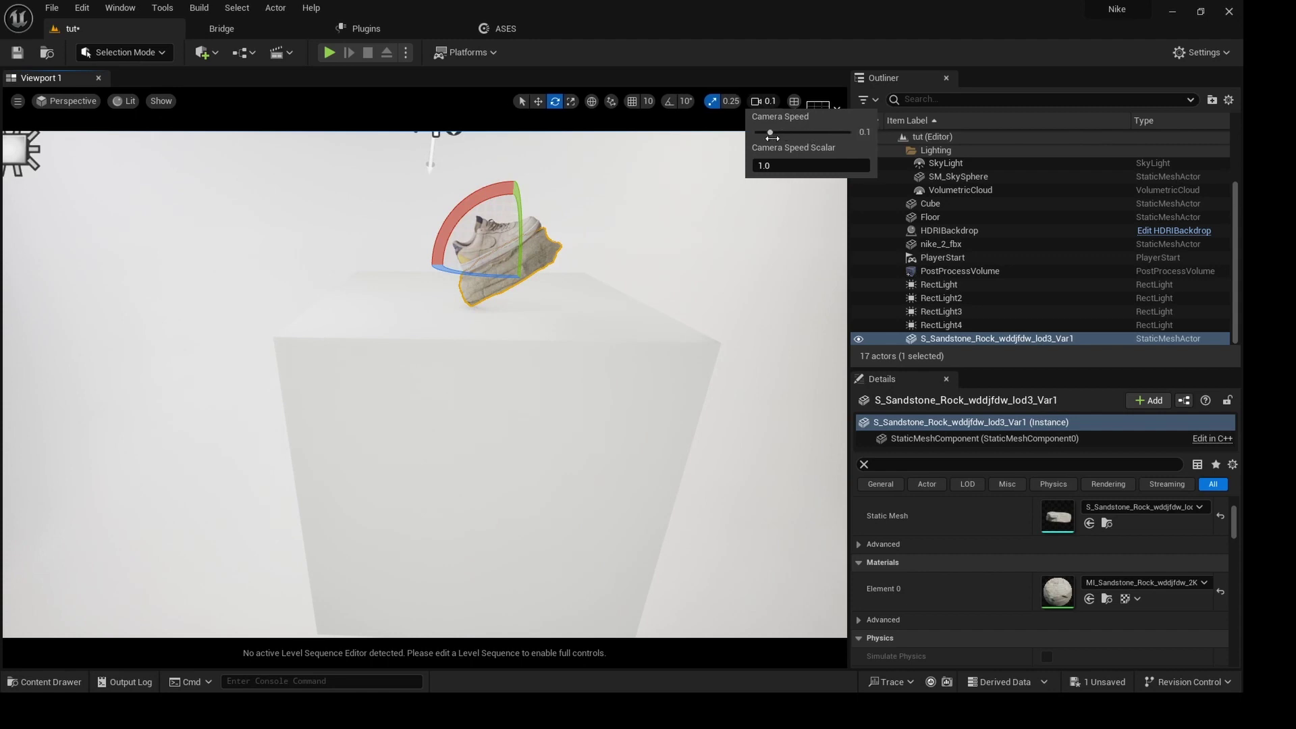
left_click(750, 11)
key("w")
right_click_drag(424, 384, 428, 352)
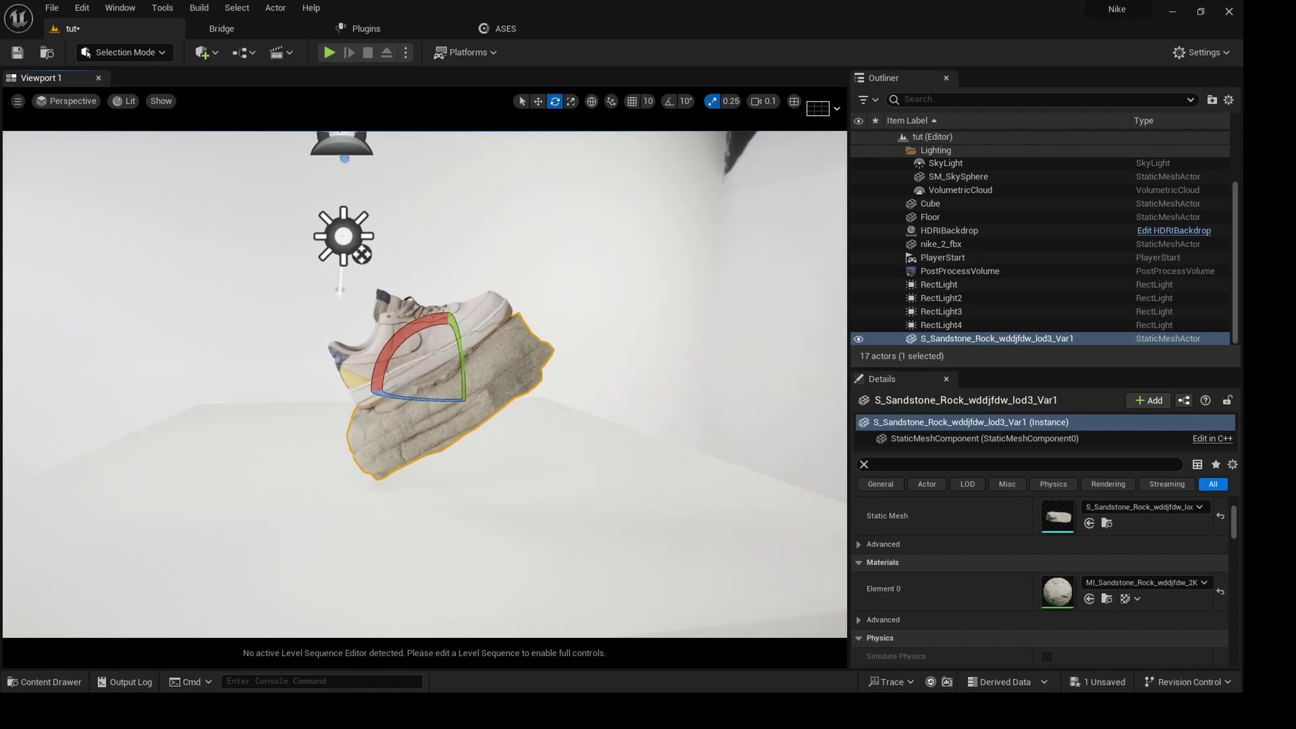
- Select the HDRI Backdrop and copy its rotation value
right_click_drag(533, 368, 593, 419)
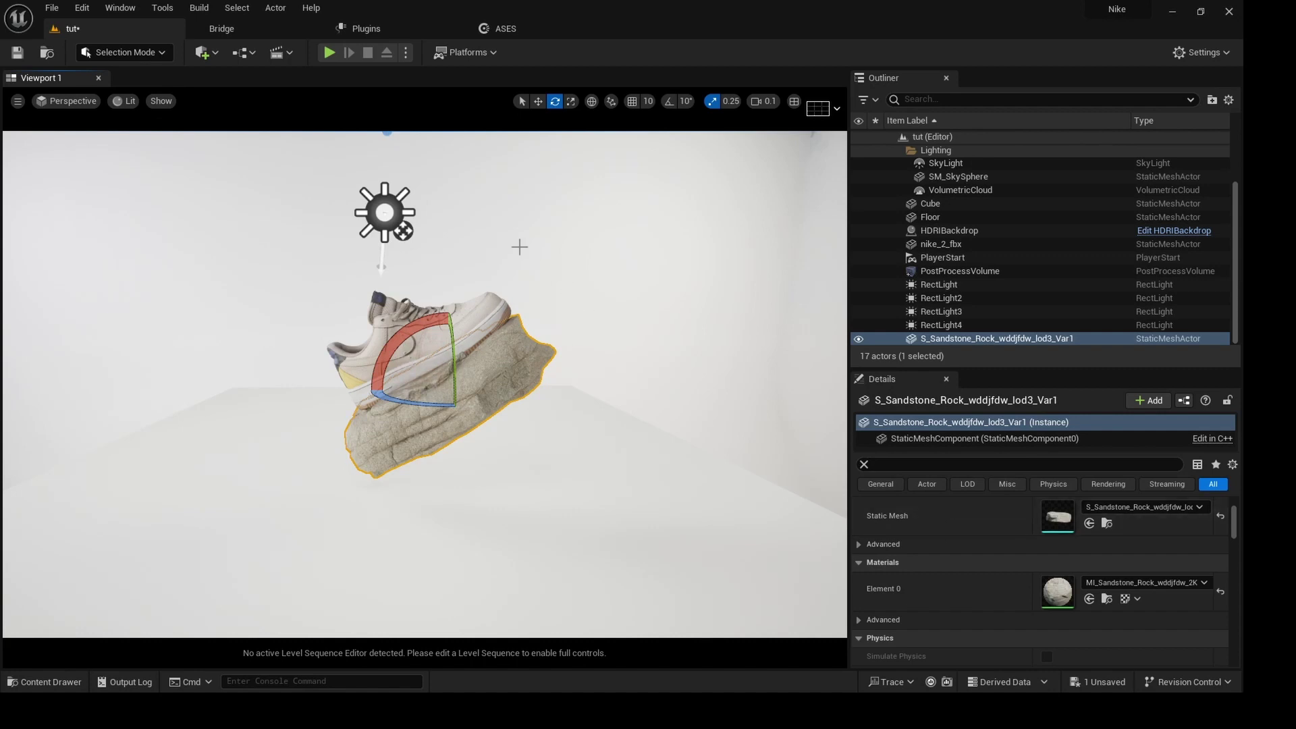
left_click(499, 249)
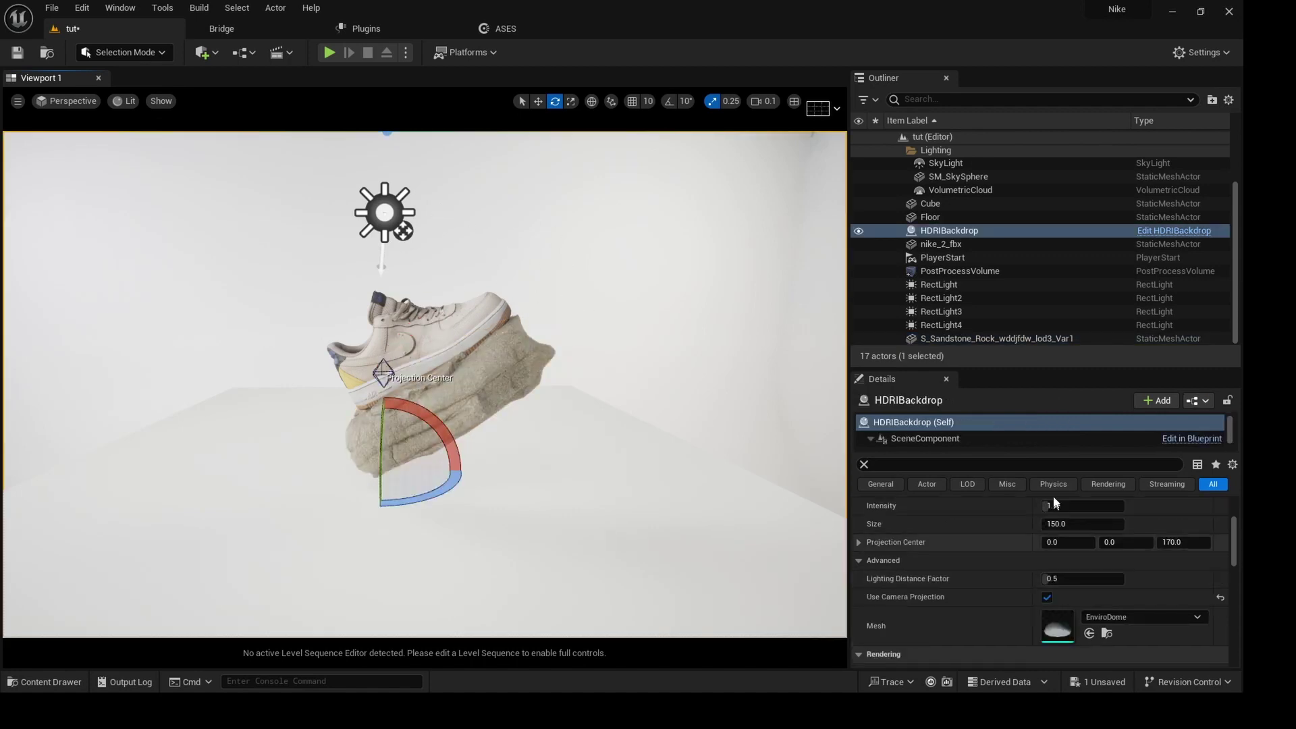
scroll(1007, 544, "up", 4)
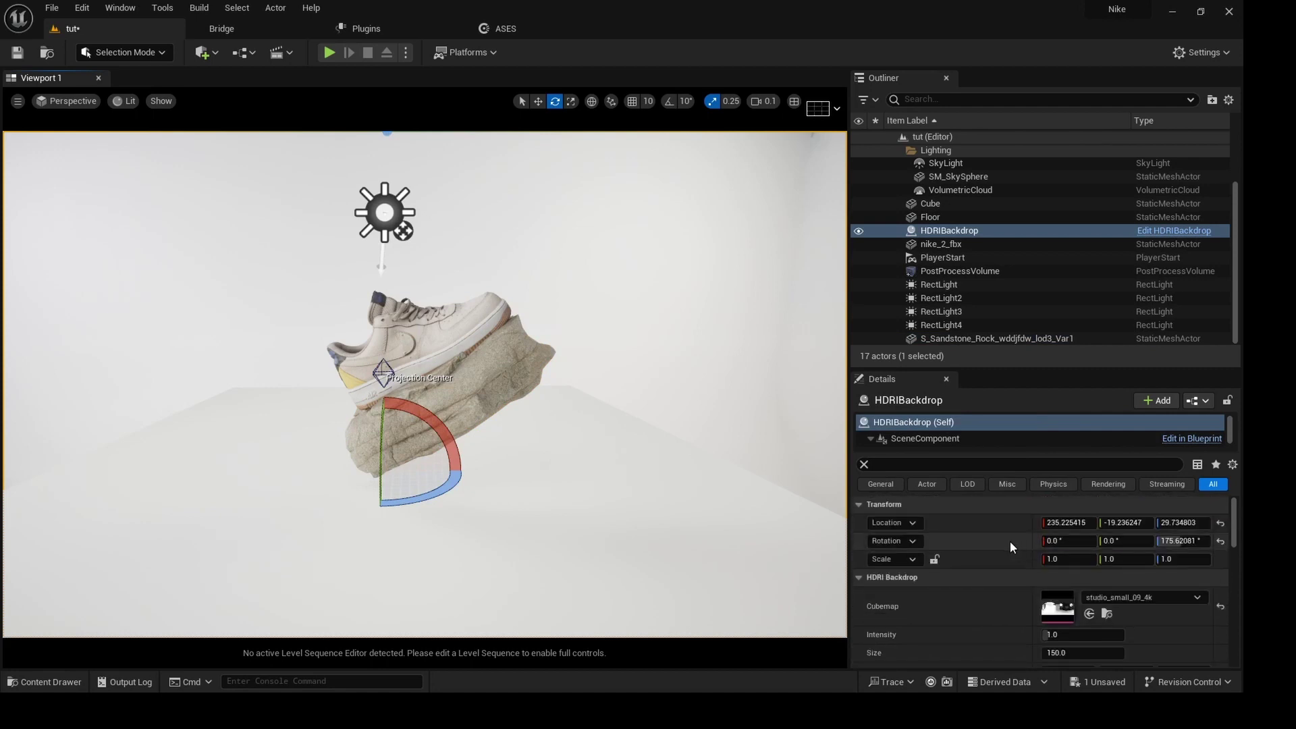
right_click(1006, 541)
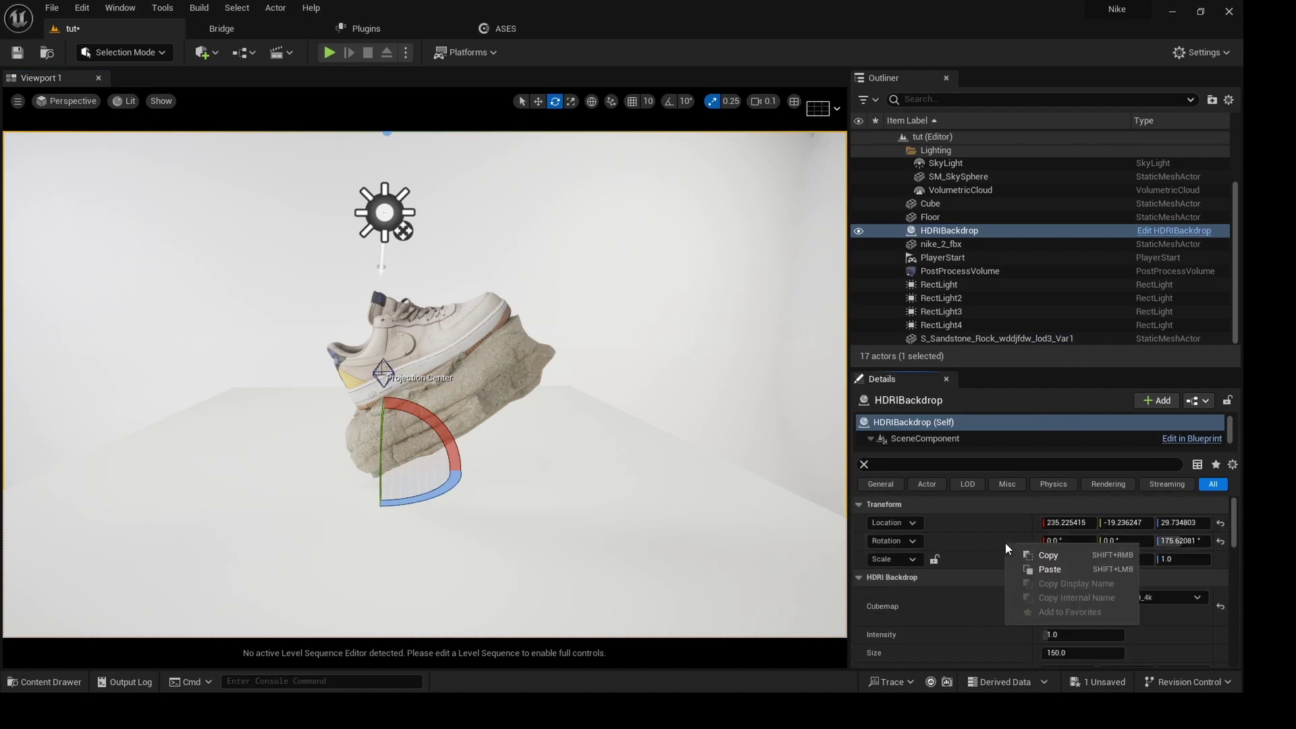
left_click(1054, 560)
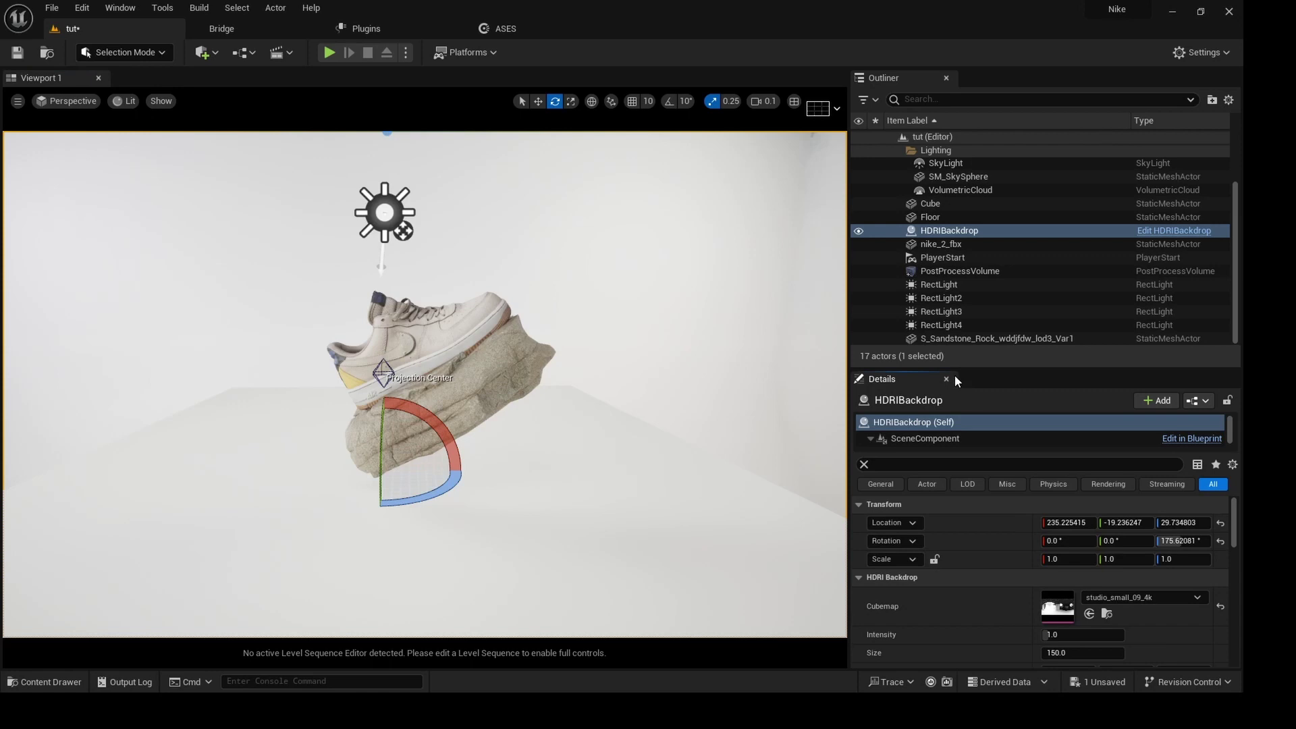
- Paste the copied rotation onto the HDRI Backdrop's Skylight component
scroll(911, 439, "down", 2)
left_click(913, 442)
scroll(995, 606, "down", 3)
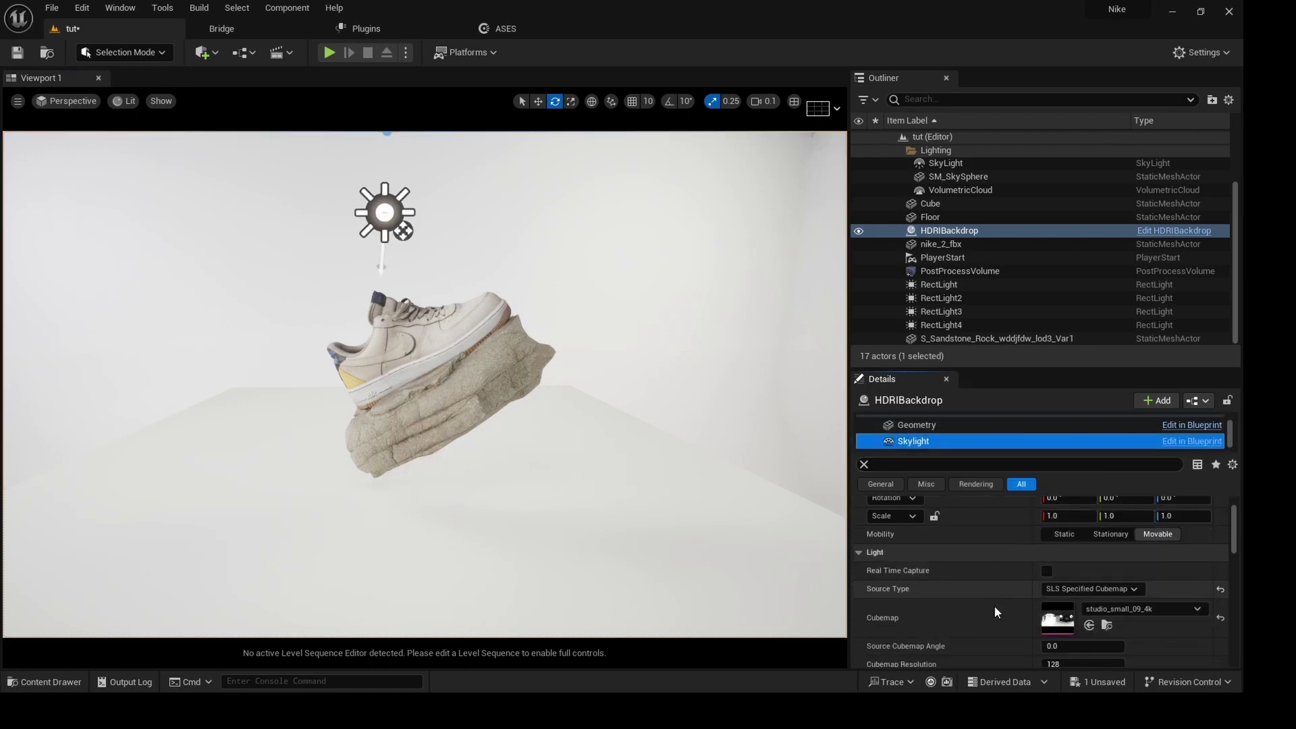
scroll(994, 604, "up", 4)
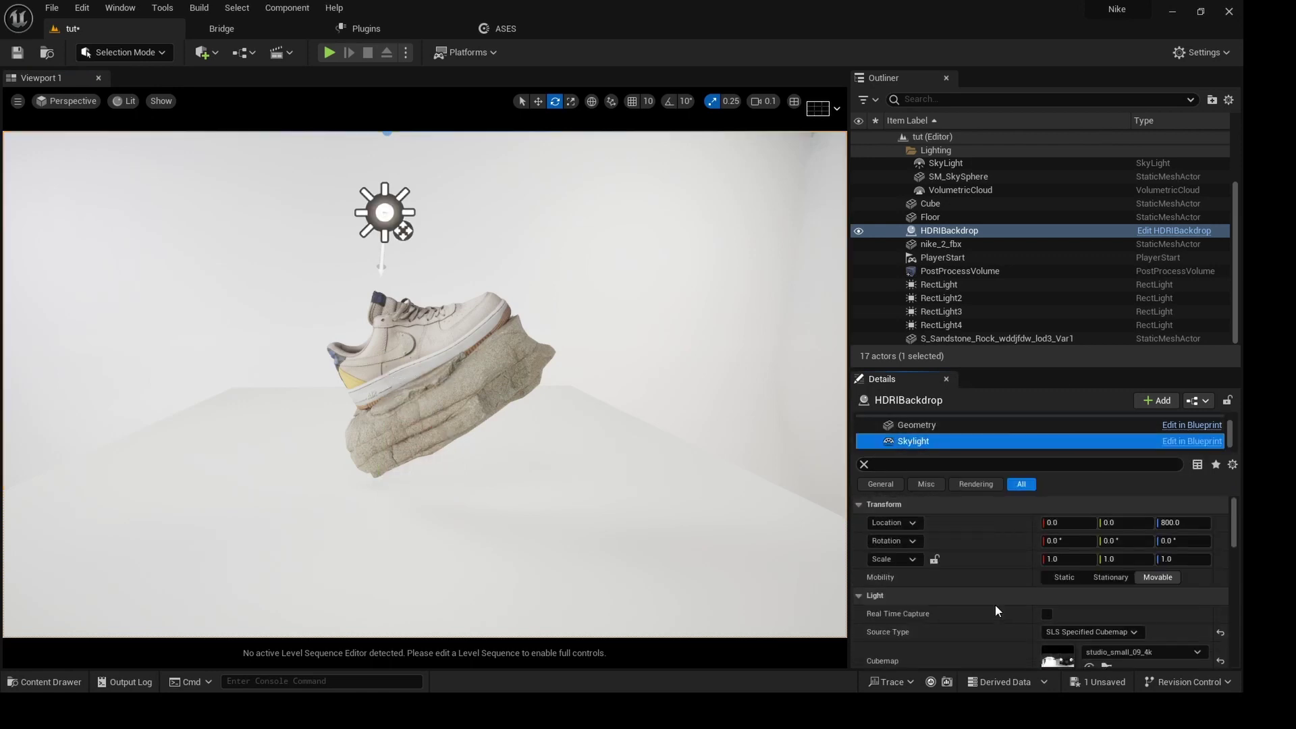
right_click(981, 541)
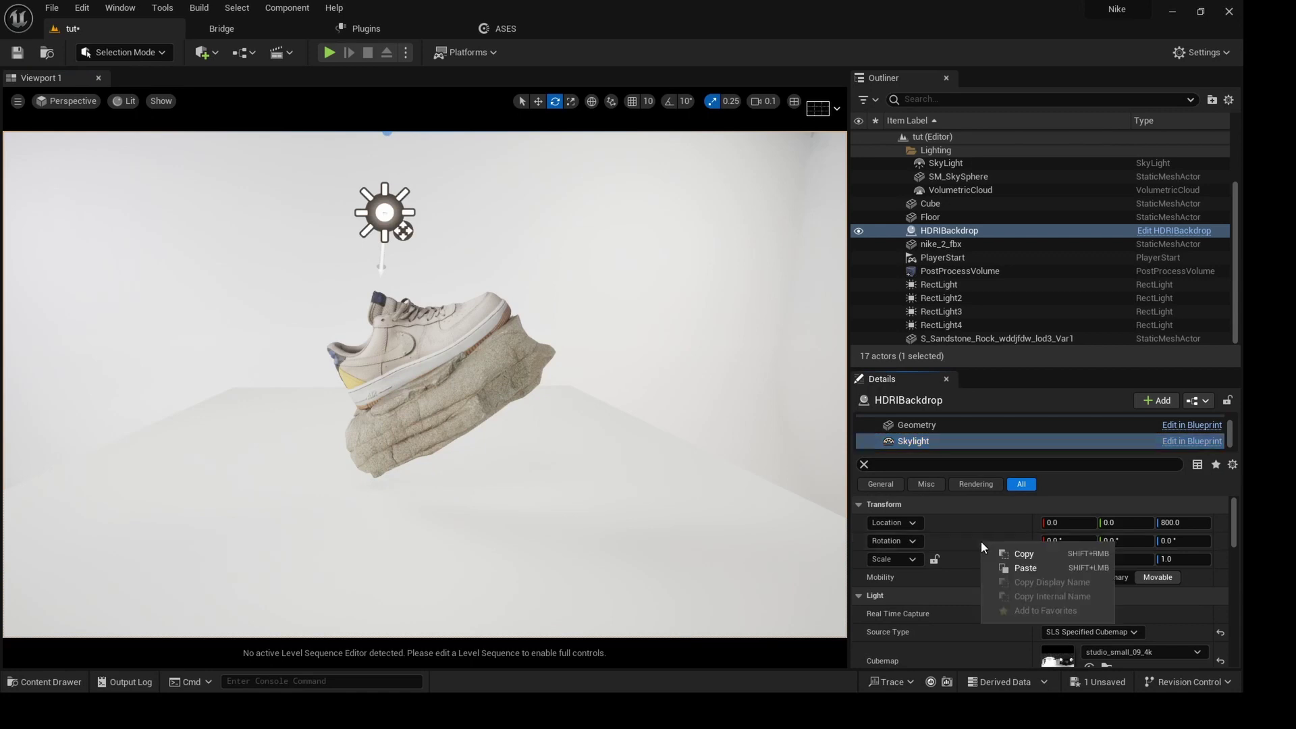
left_click(1008, 567)
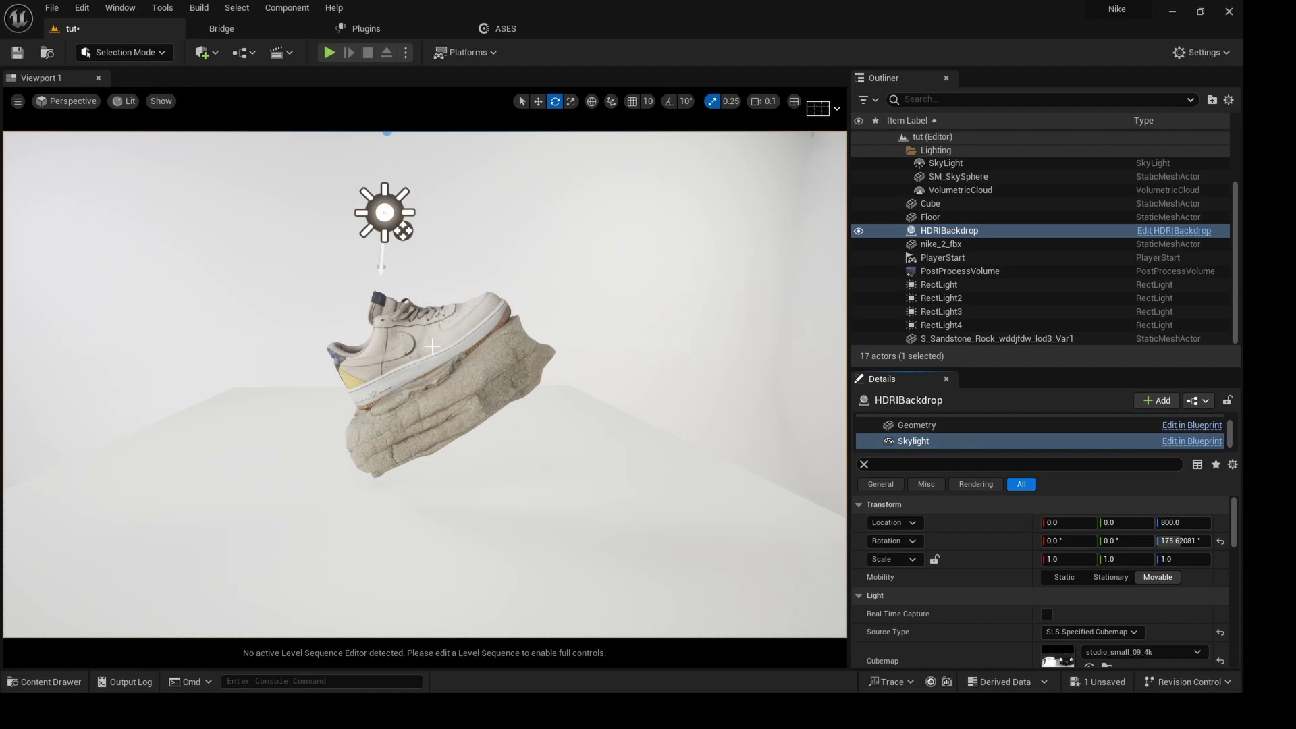
- Frame the nike_2_fbx shoe and rock, create a Cine Camera Actor from that view, and pilot the new camera
left_click(432, 346)
key("f")
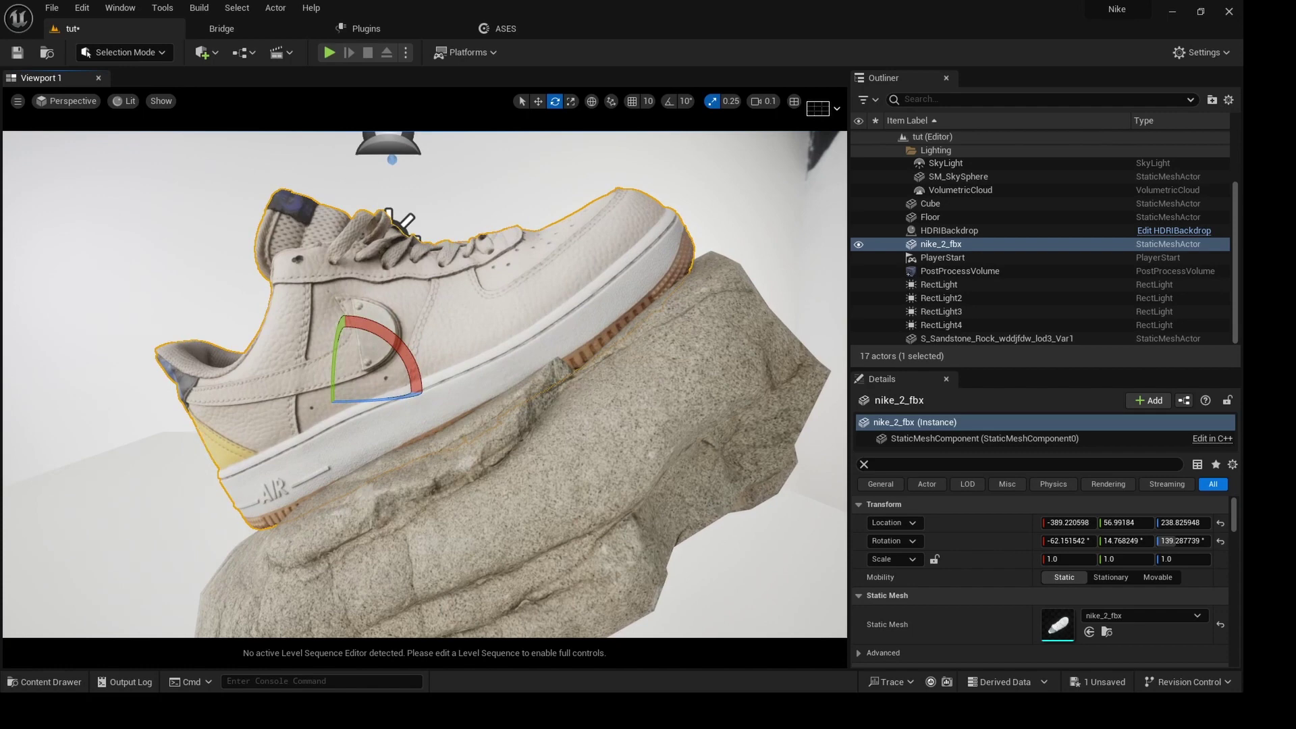
scroll(425, 385, "down", 5)
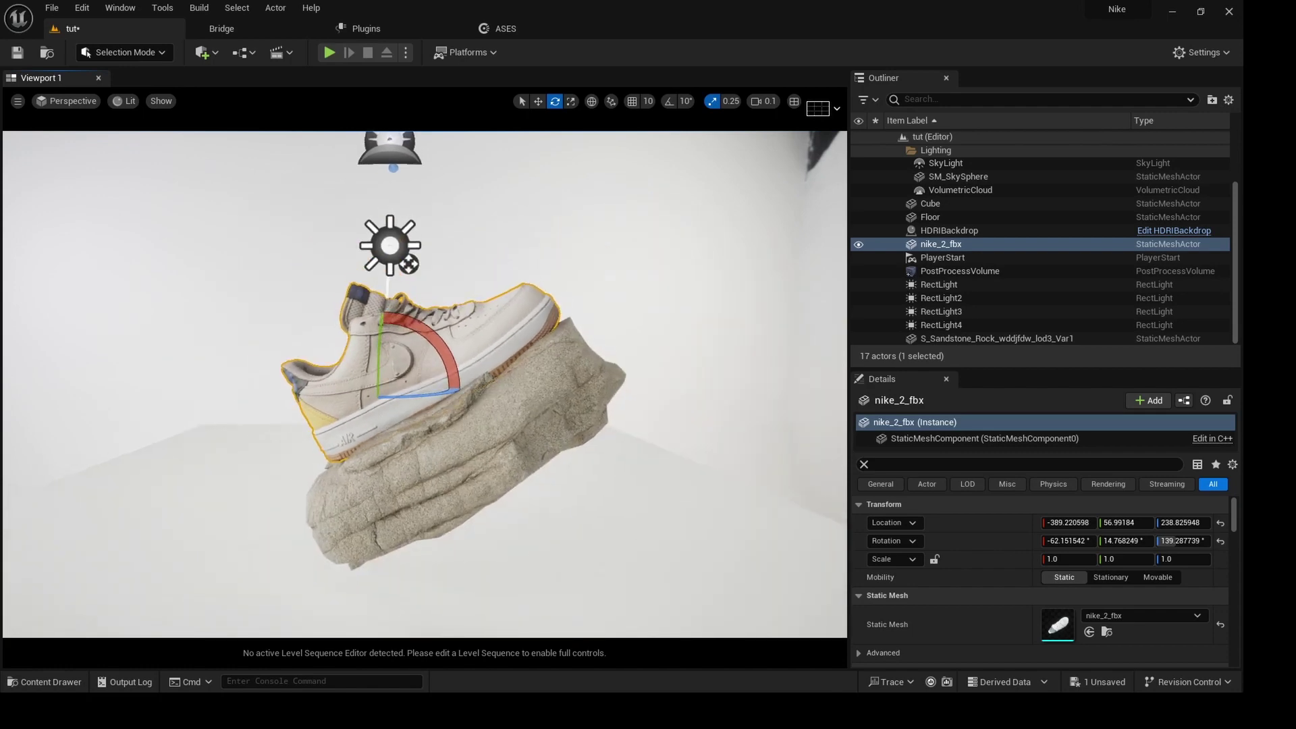
left_click(76, 106)
left_click(18, 103)
left_click(17, 103)
left_click(18, 103)
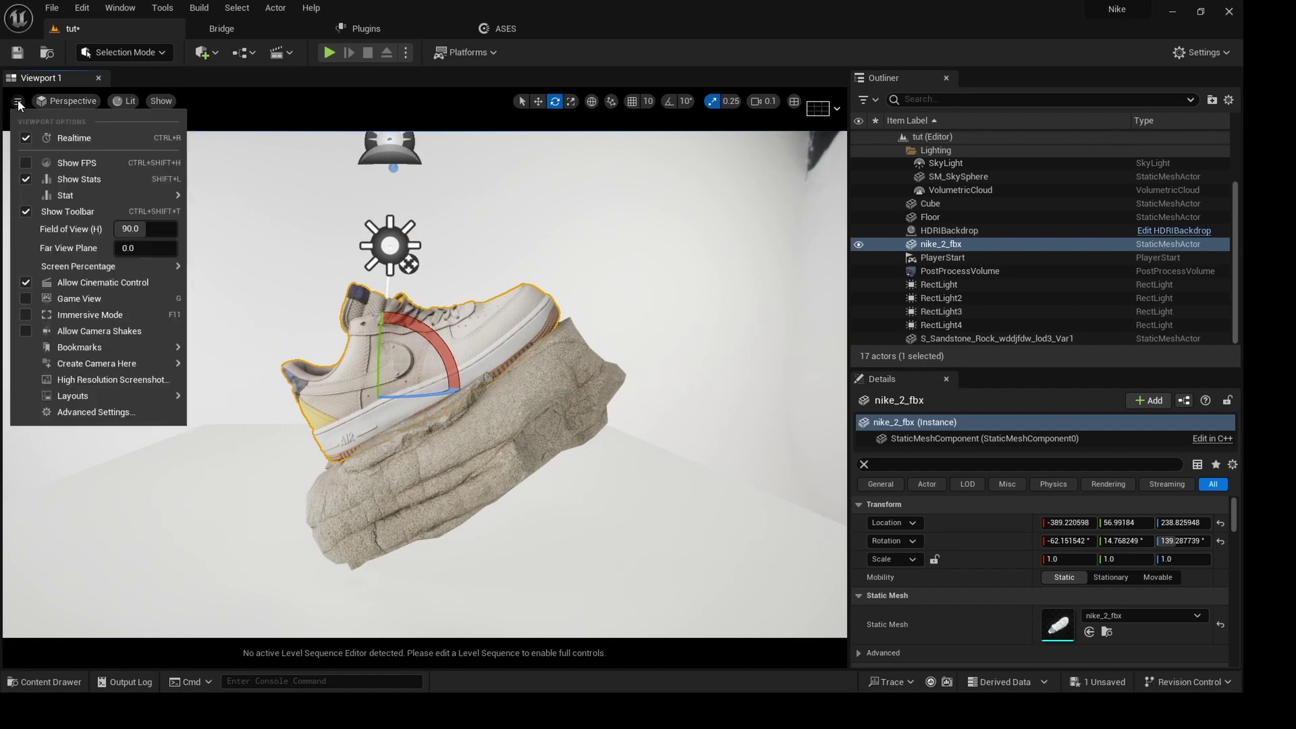
mouse_move(106, 365)
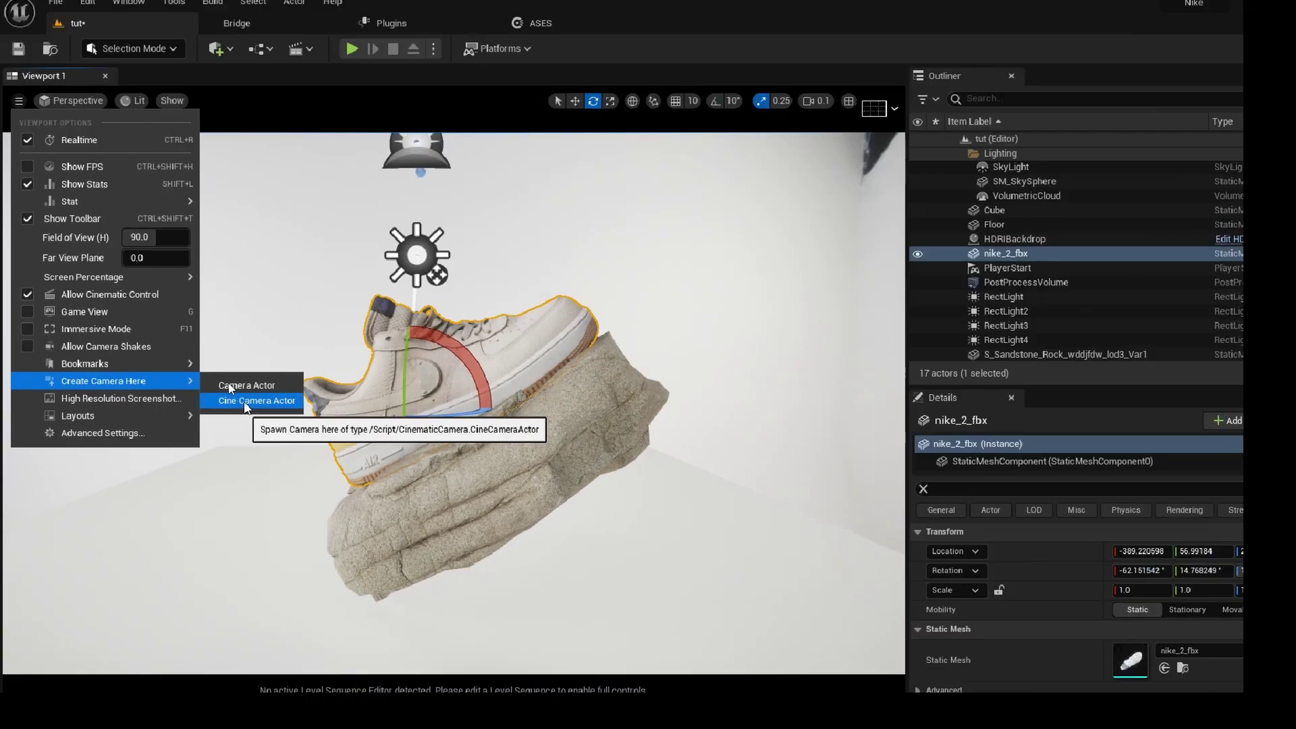
left_click(324, 402)
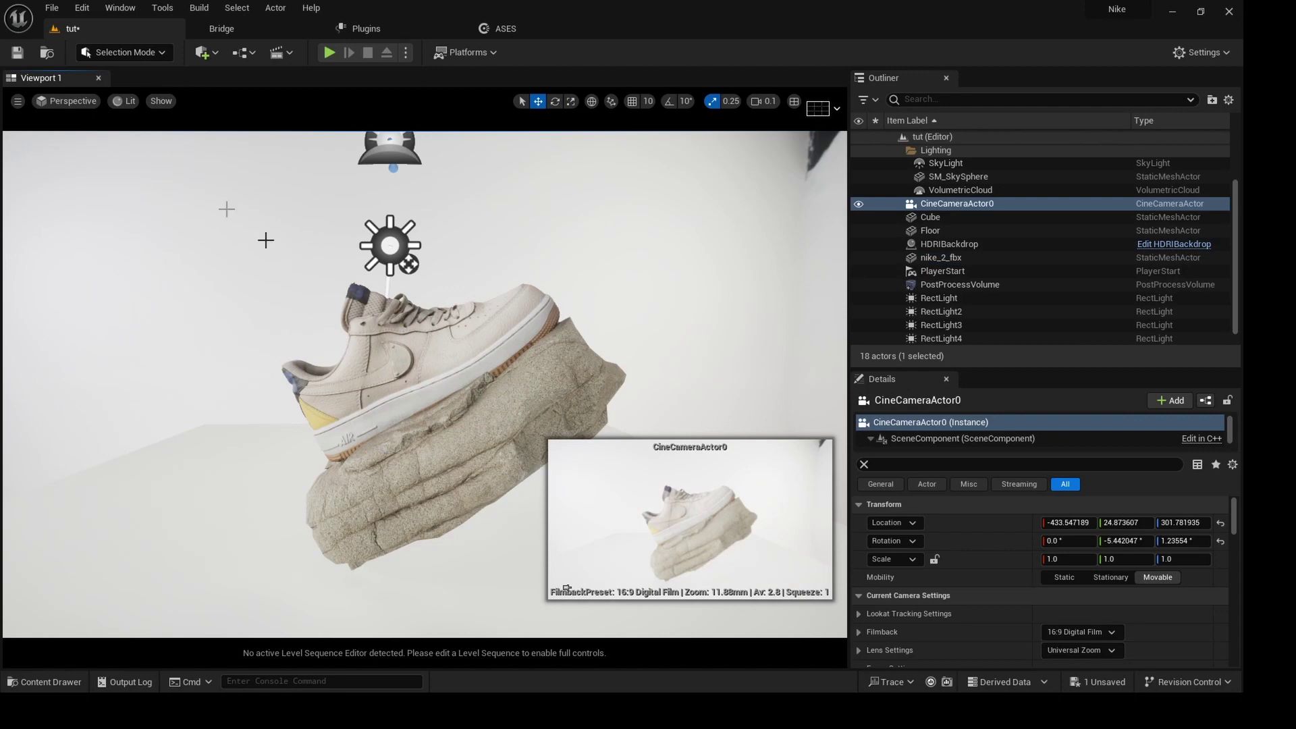
left_click(67, 96)
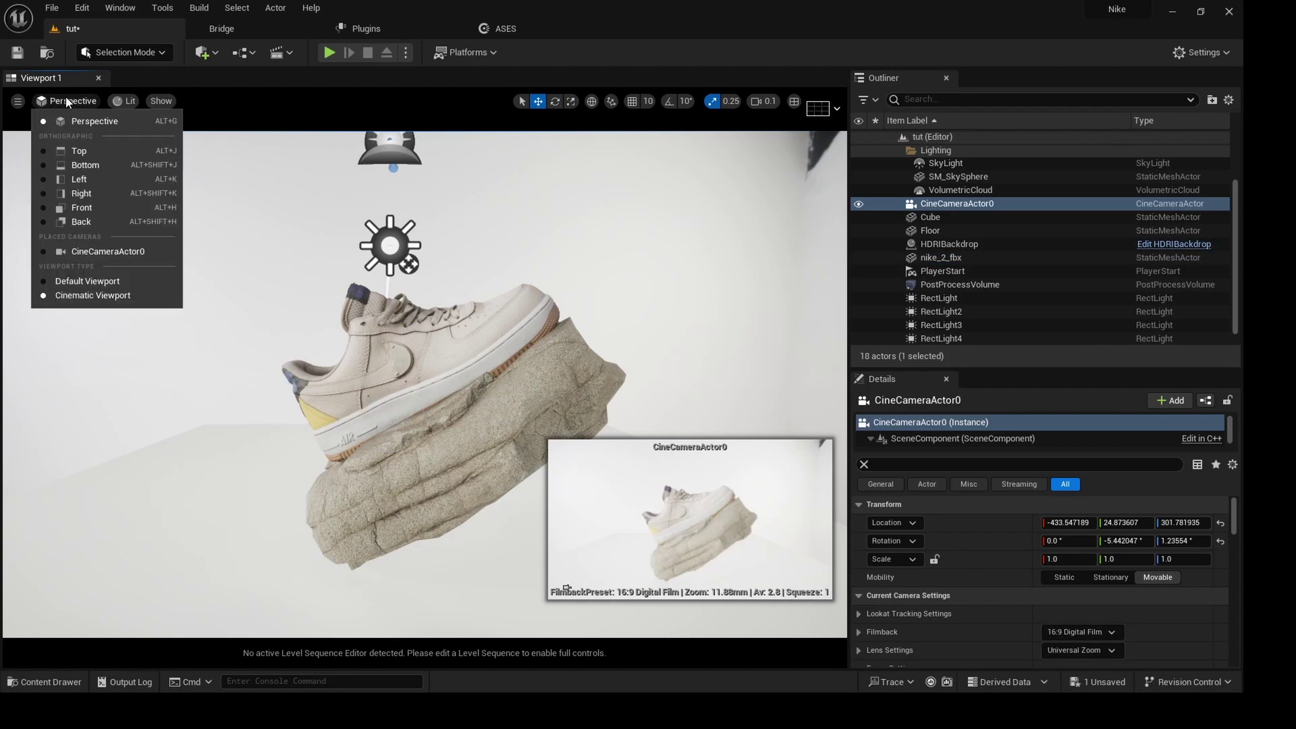
left_click(105, 253)
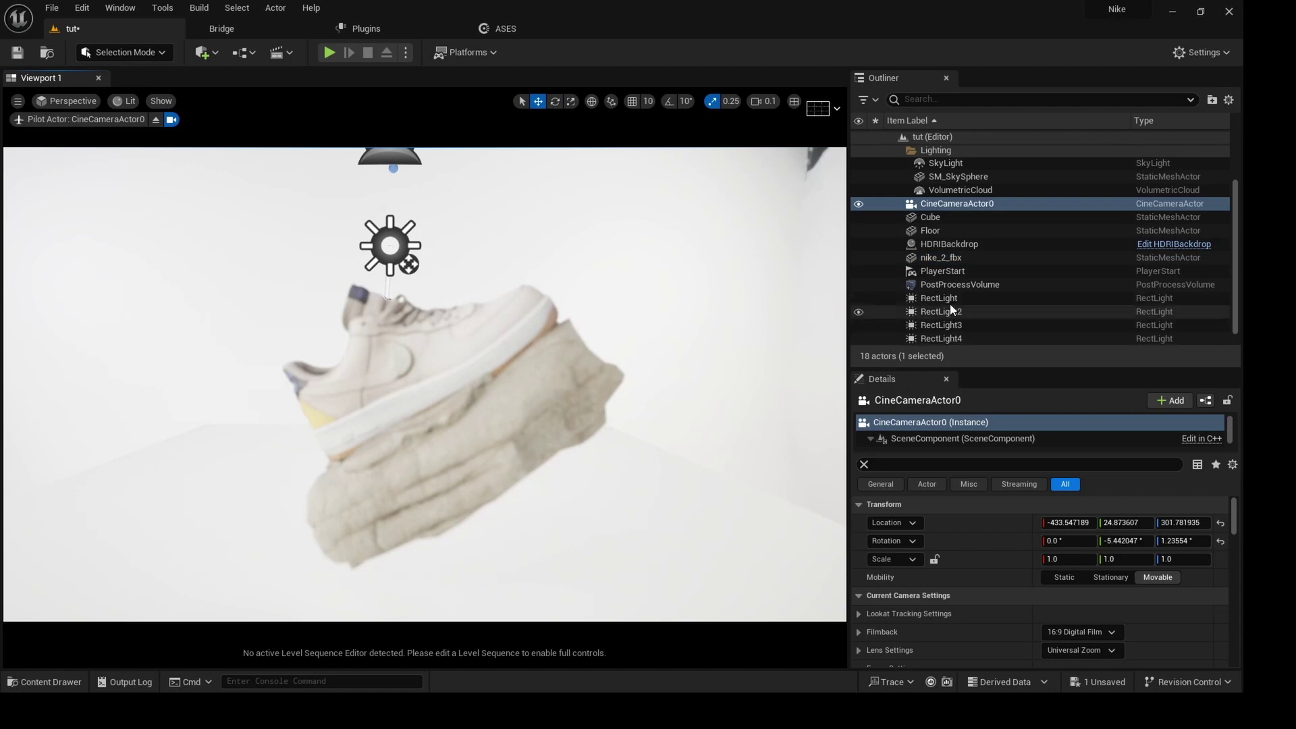
- Set the cine camera's lens preset to 12mm Prime f/2.8 and expand its lens settings
scroll(947, 301, "up", 2)
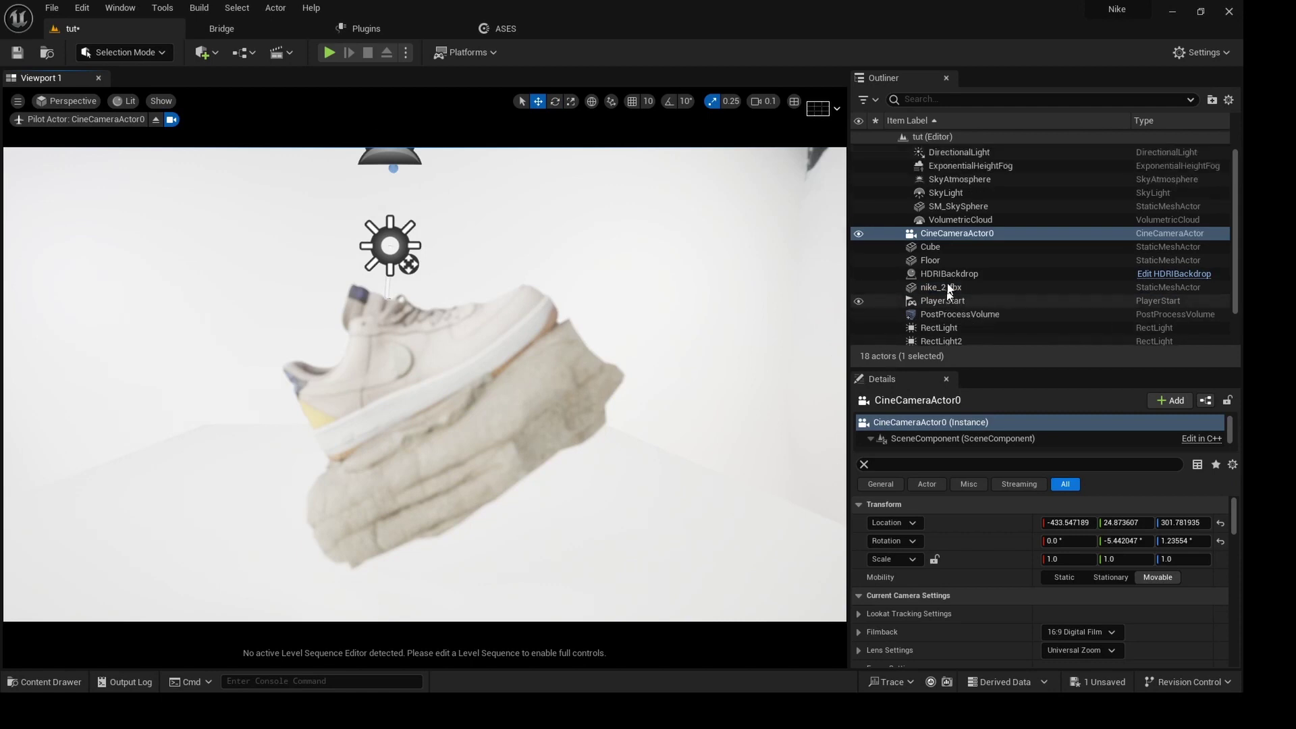
scroll(971, 583, "down", 3)
scroll(975, 599, "down", 1)
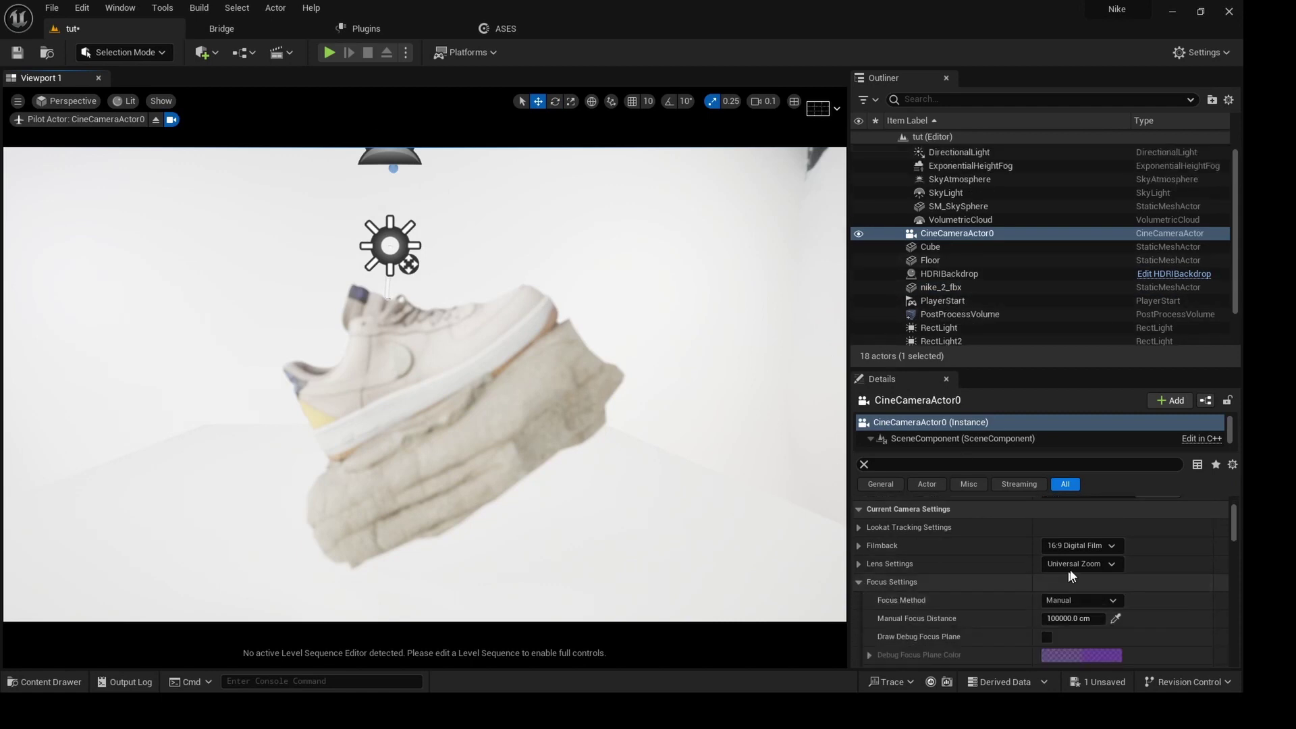
left_click(1093, 564)
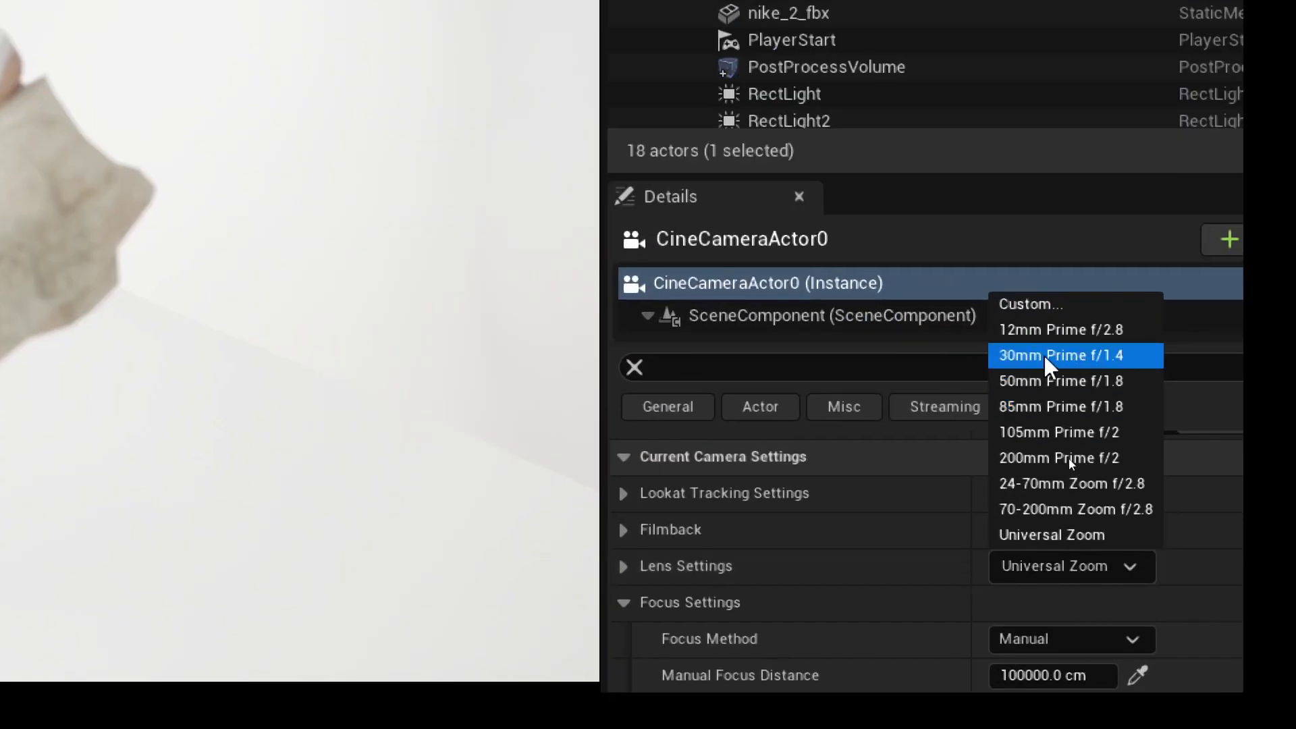
left_click(1050, 331)
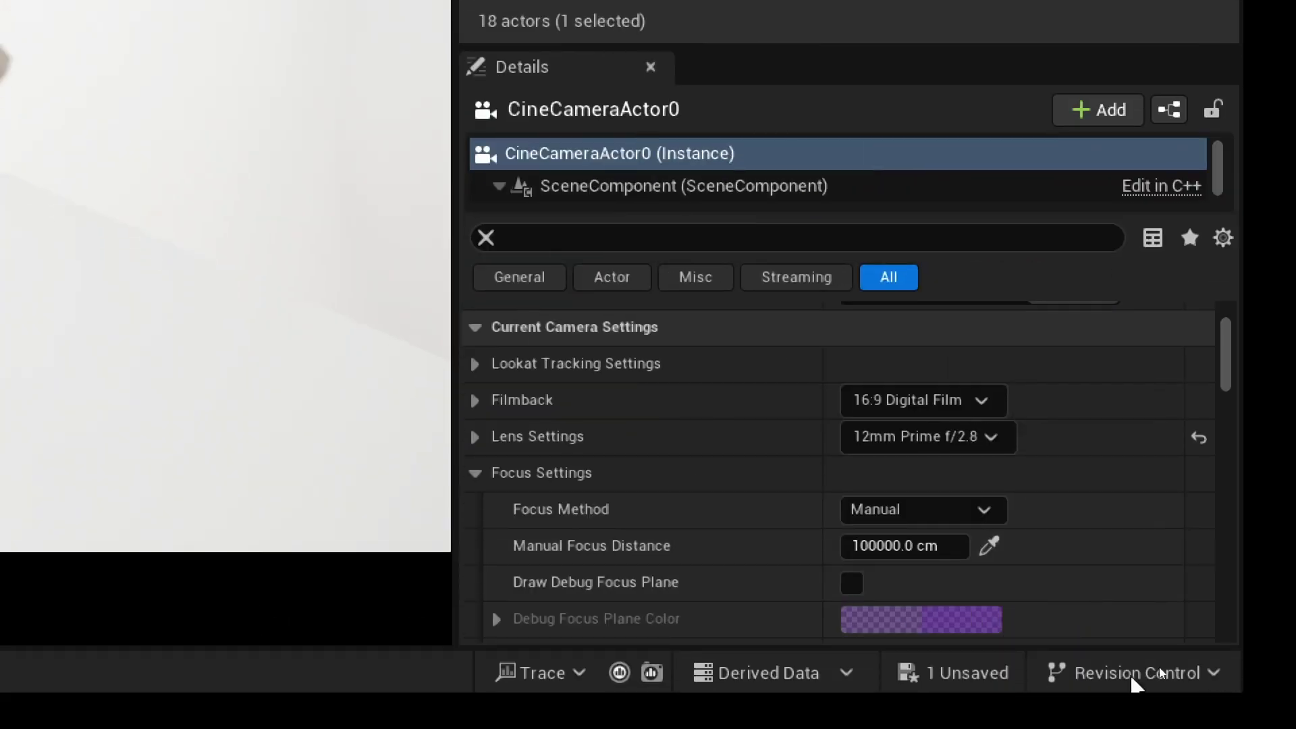
left_click(476, 438)
scroll(695, 510, "down", 1)
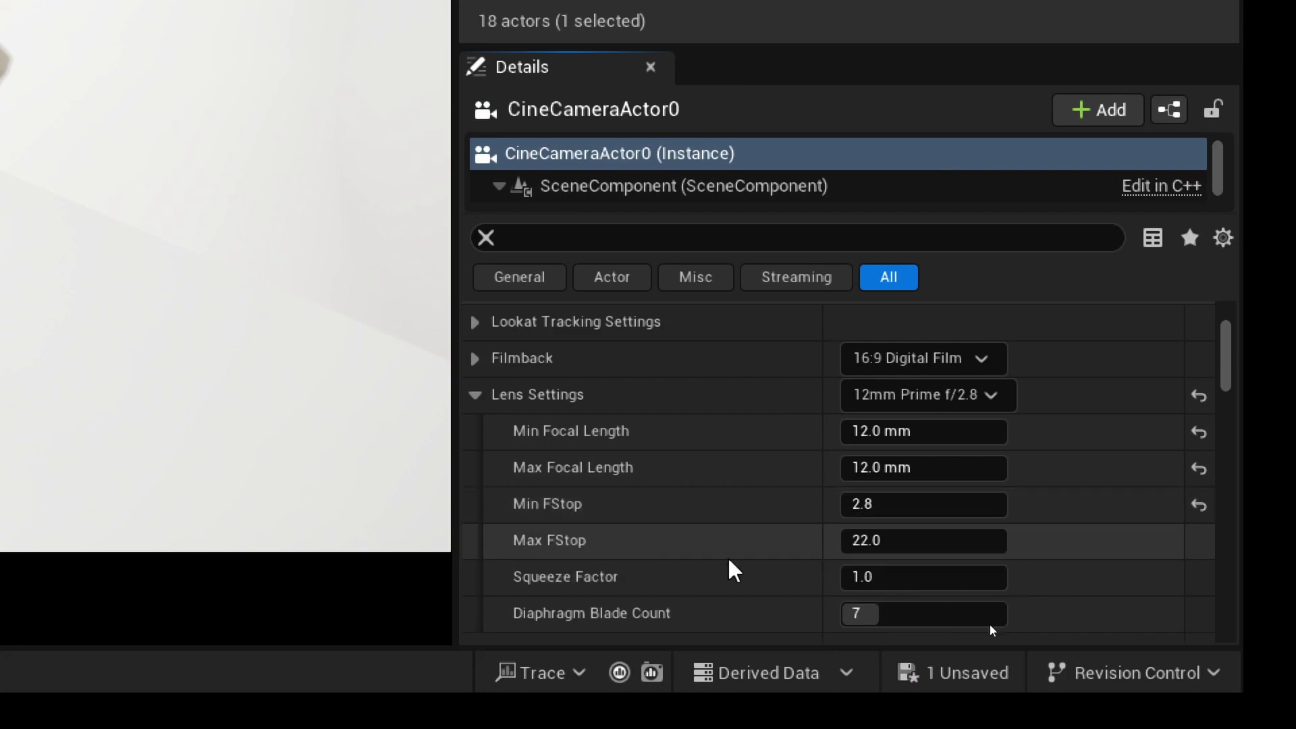
- Set the camera's focus method to Tracking and pick the nike_2_fbx shoe as the actor to track
scroll(732, 558, "down", 5)
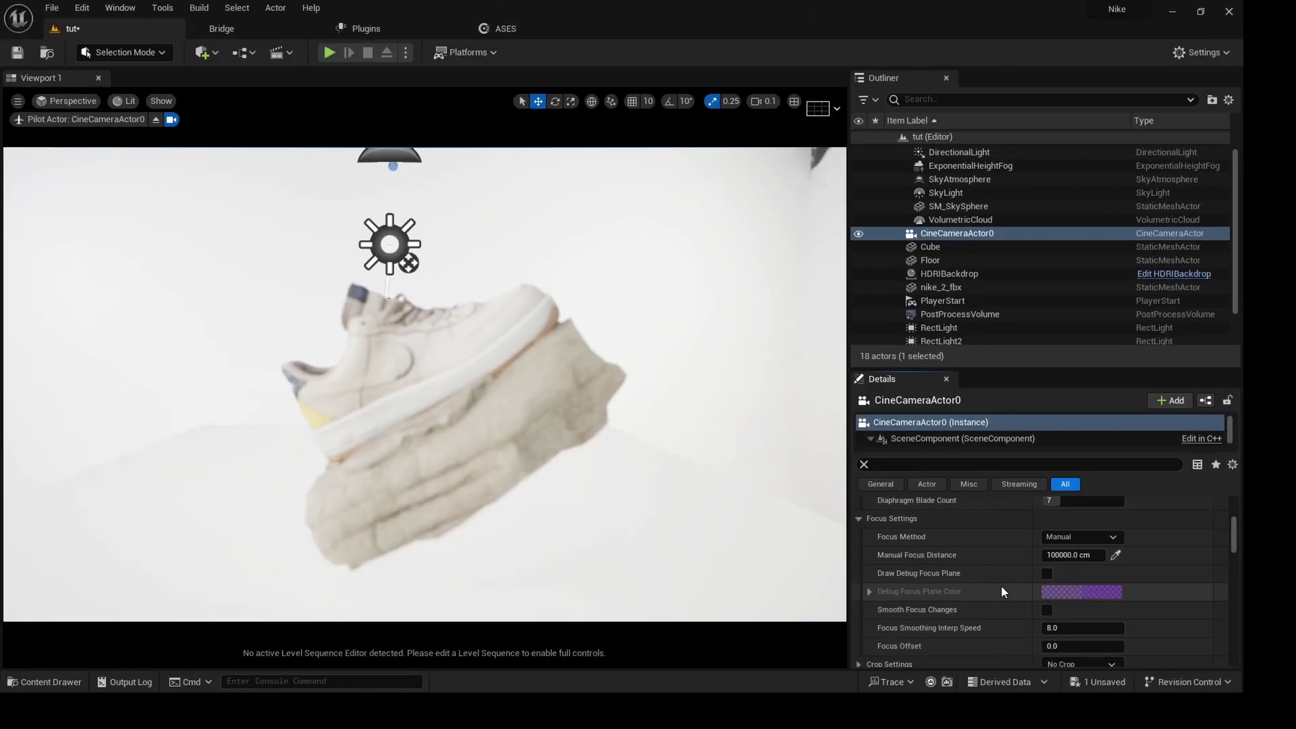
left_click(1094, 539)
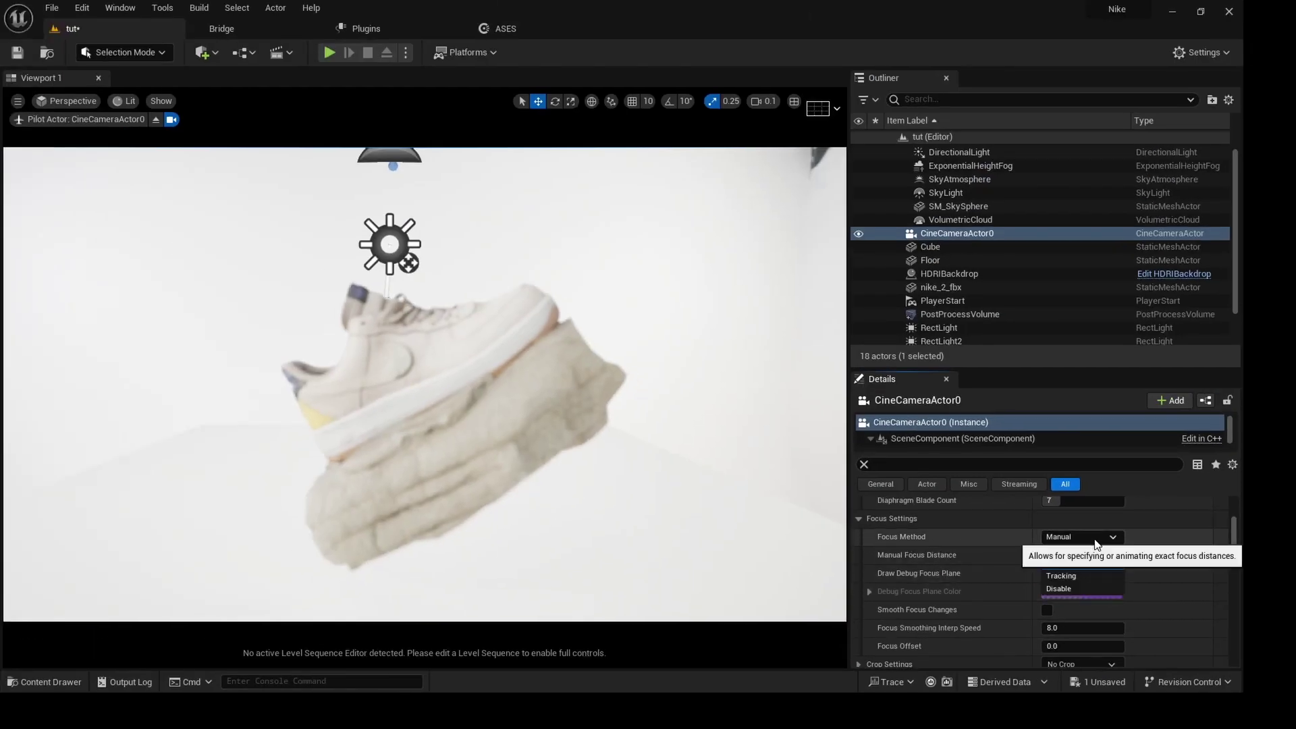
left_click(1095, 540)
left_click(1095, 540)
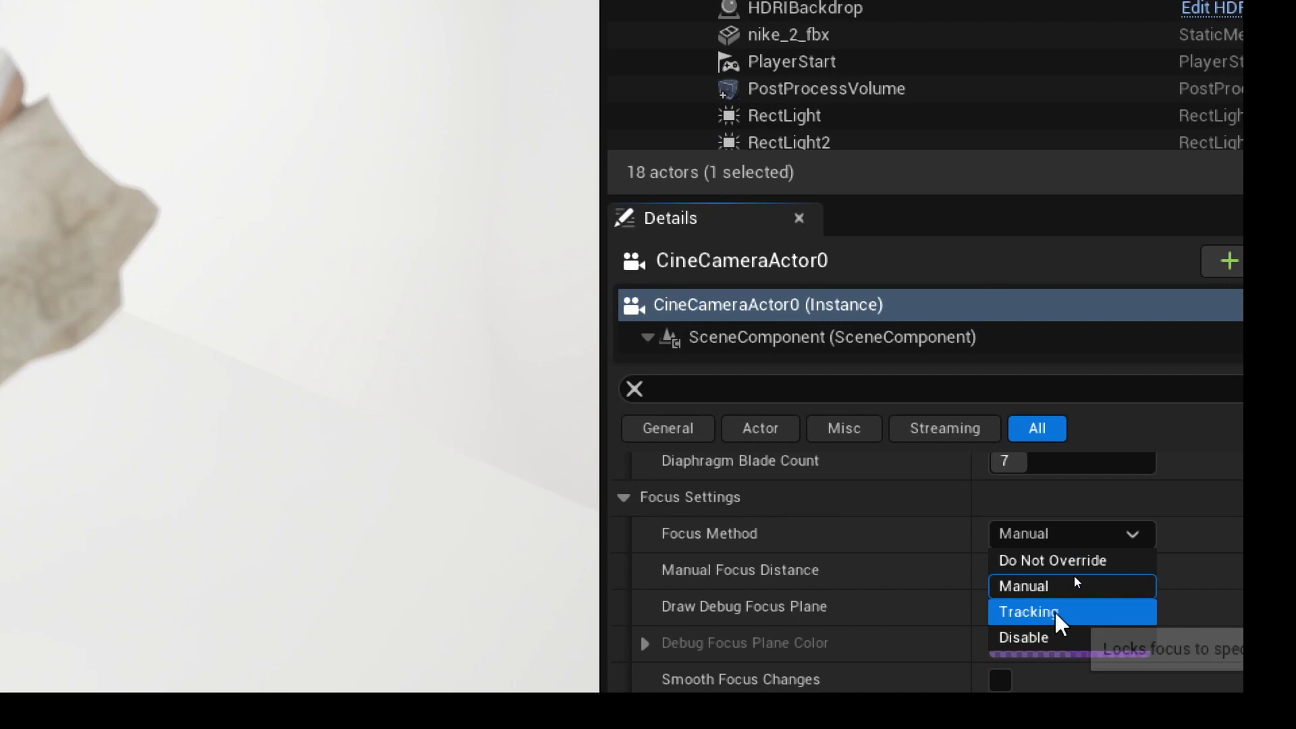
left_click(1058, 611)
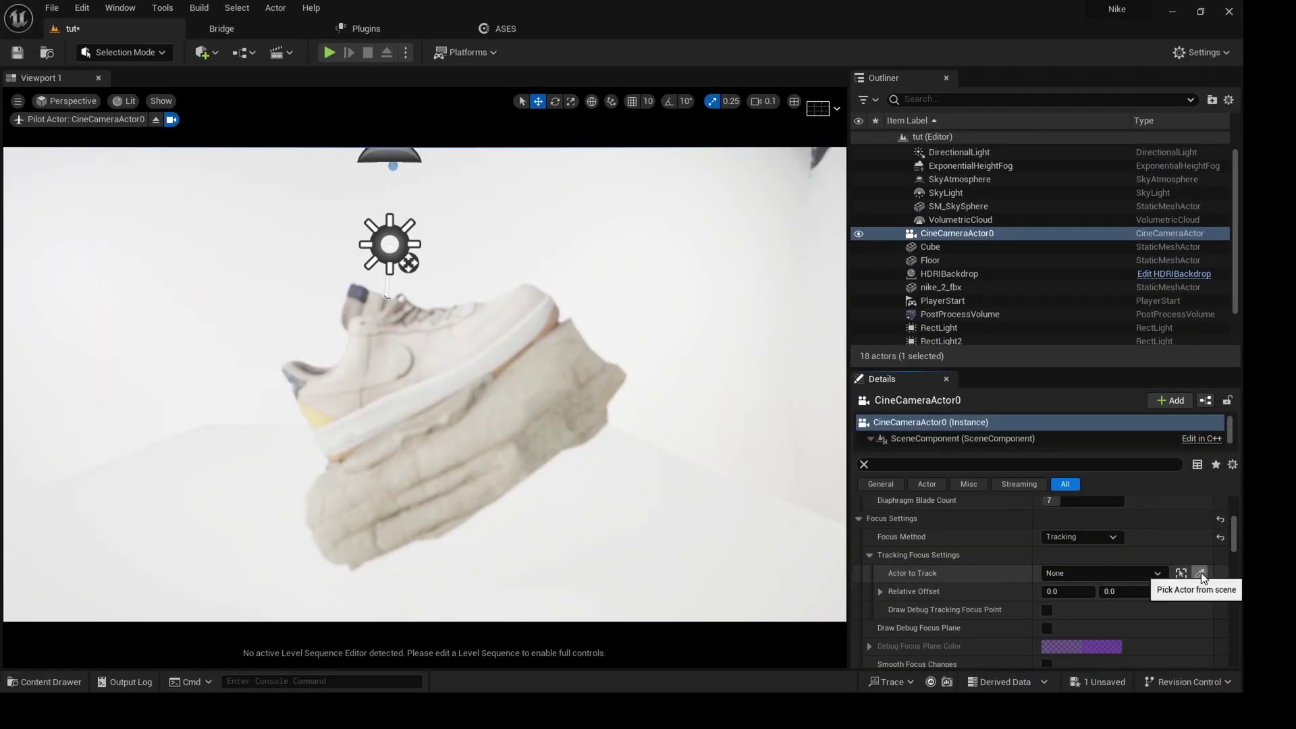
left_click(1201, 573)
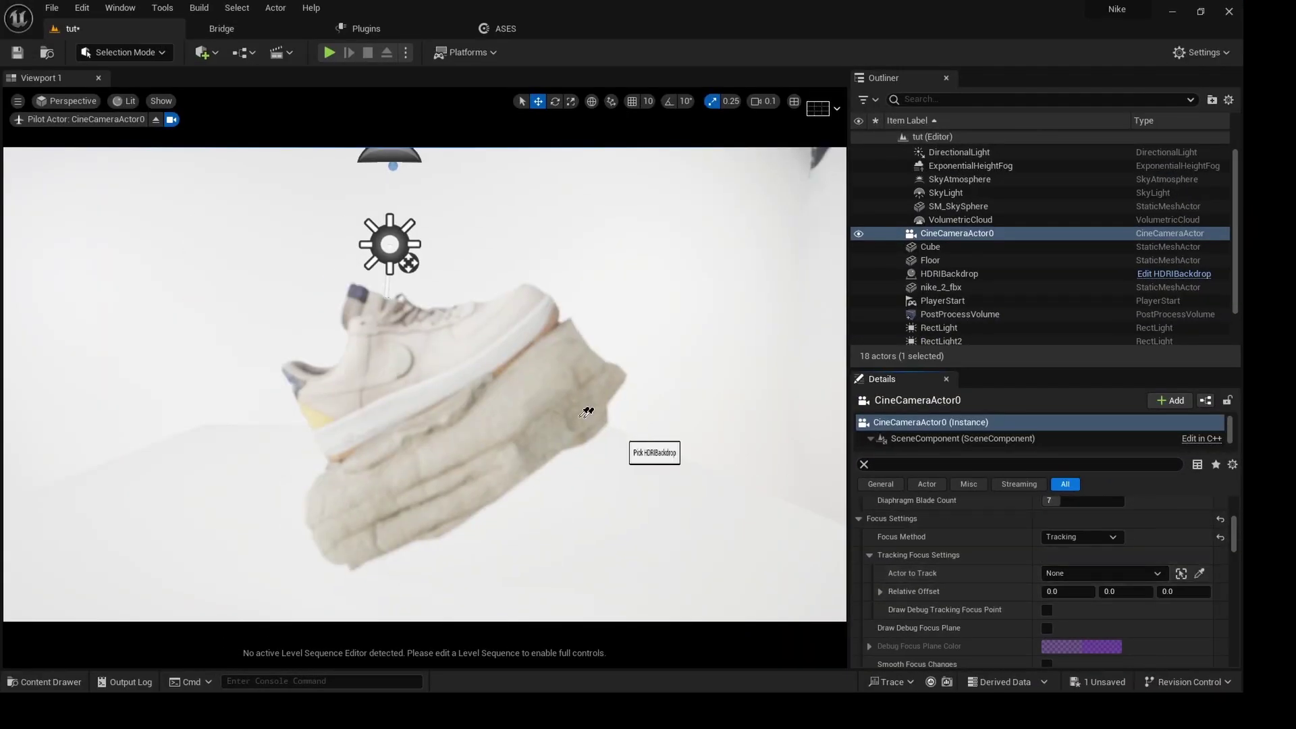
left_click(471, 351)
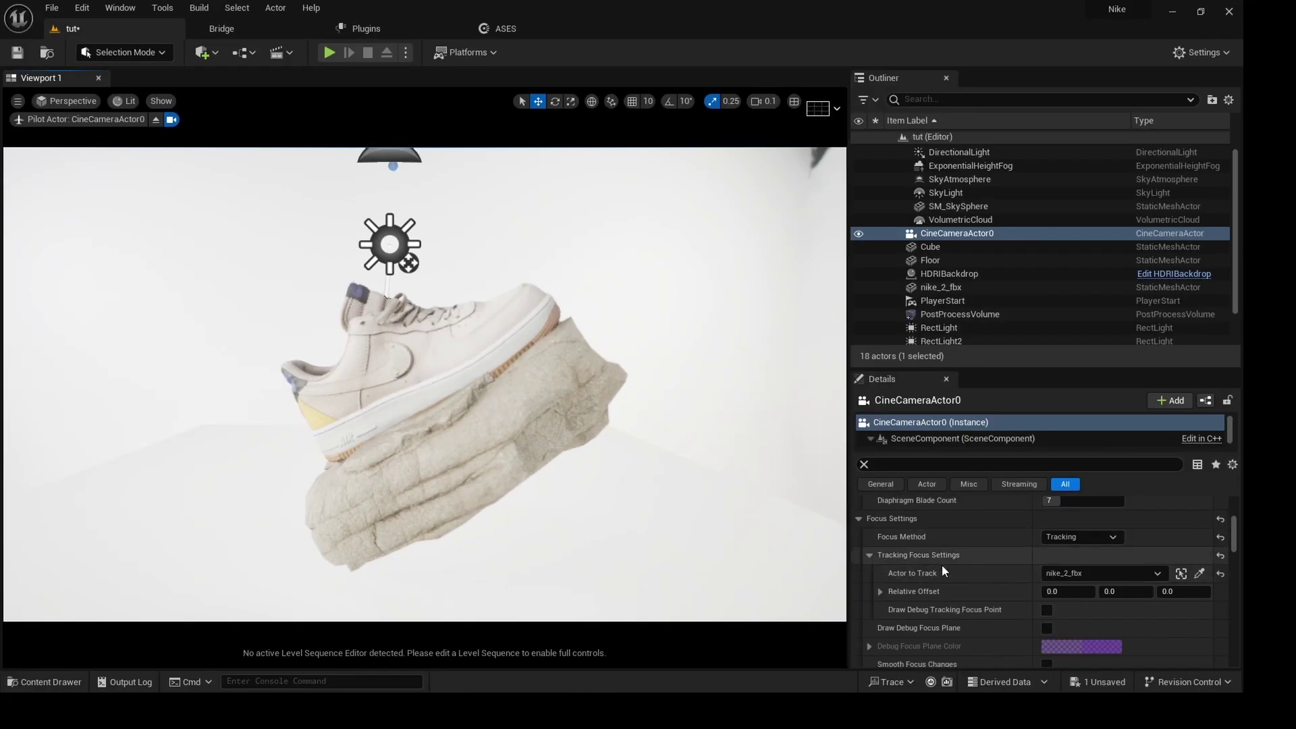
- Set the cine camera's current aperture to 9
scroll(942, 565, "down", 2)
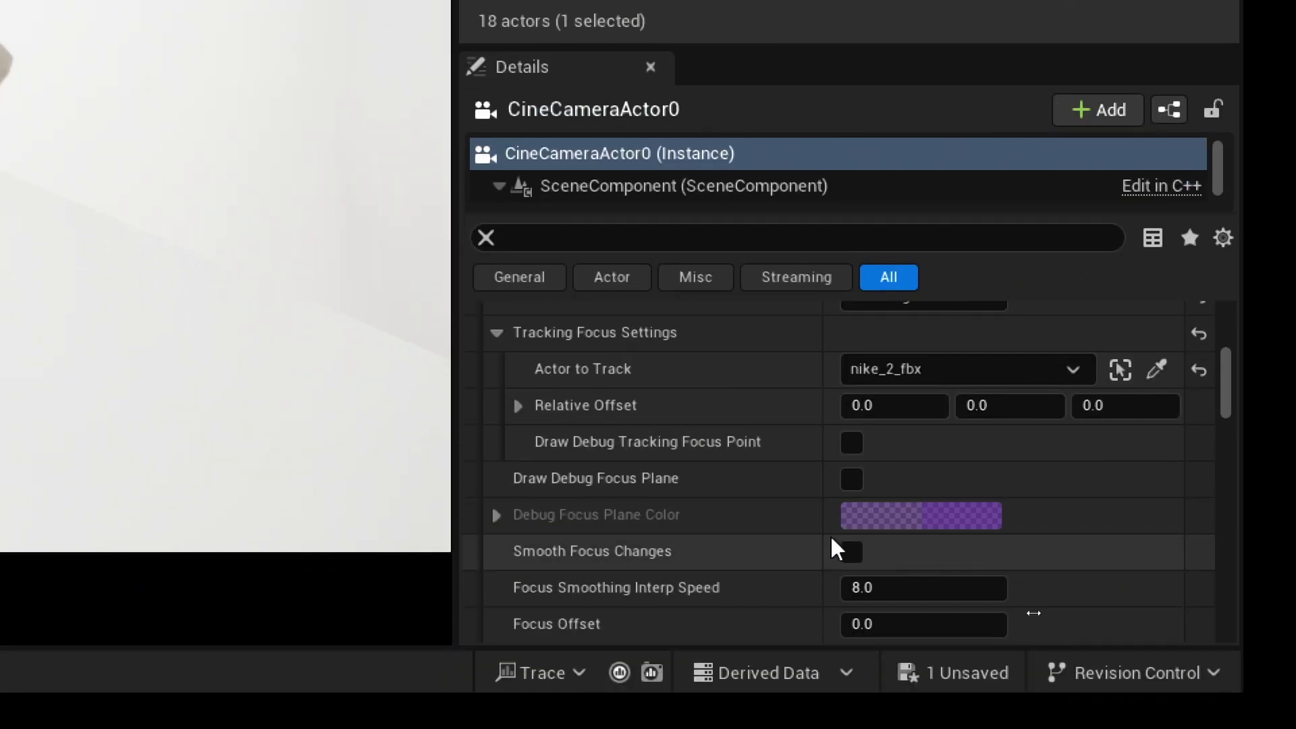
scroll(979, 601, "down", 2)
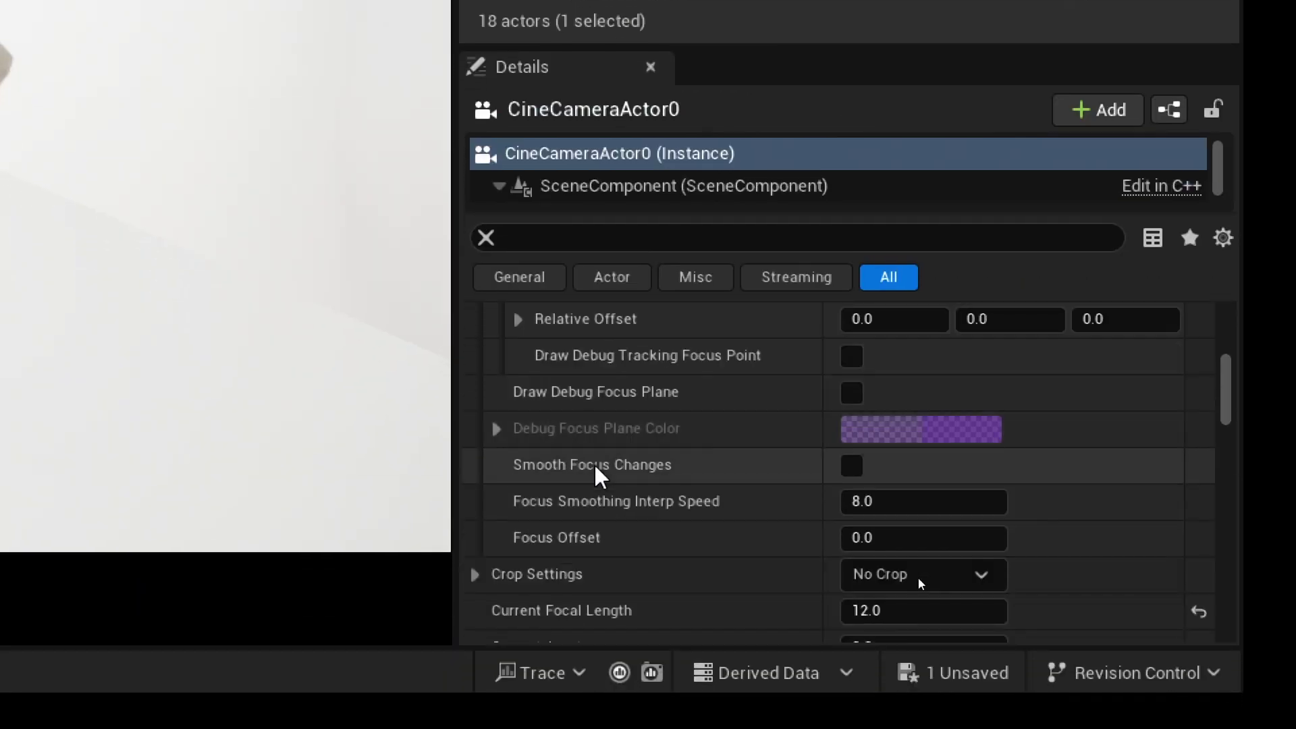
scroll(917, 579, "down", 3)
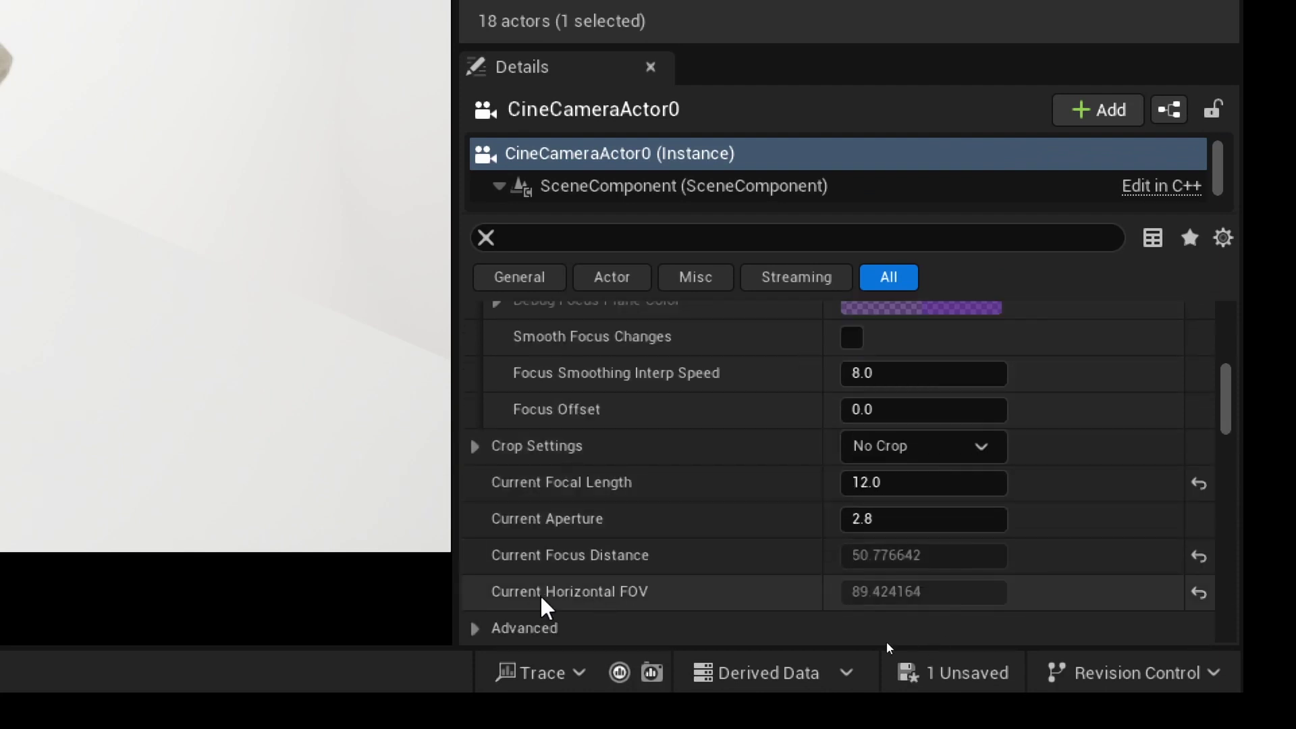
mouse_move(520, 536)
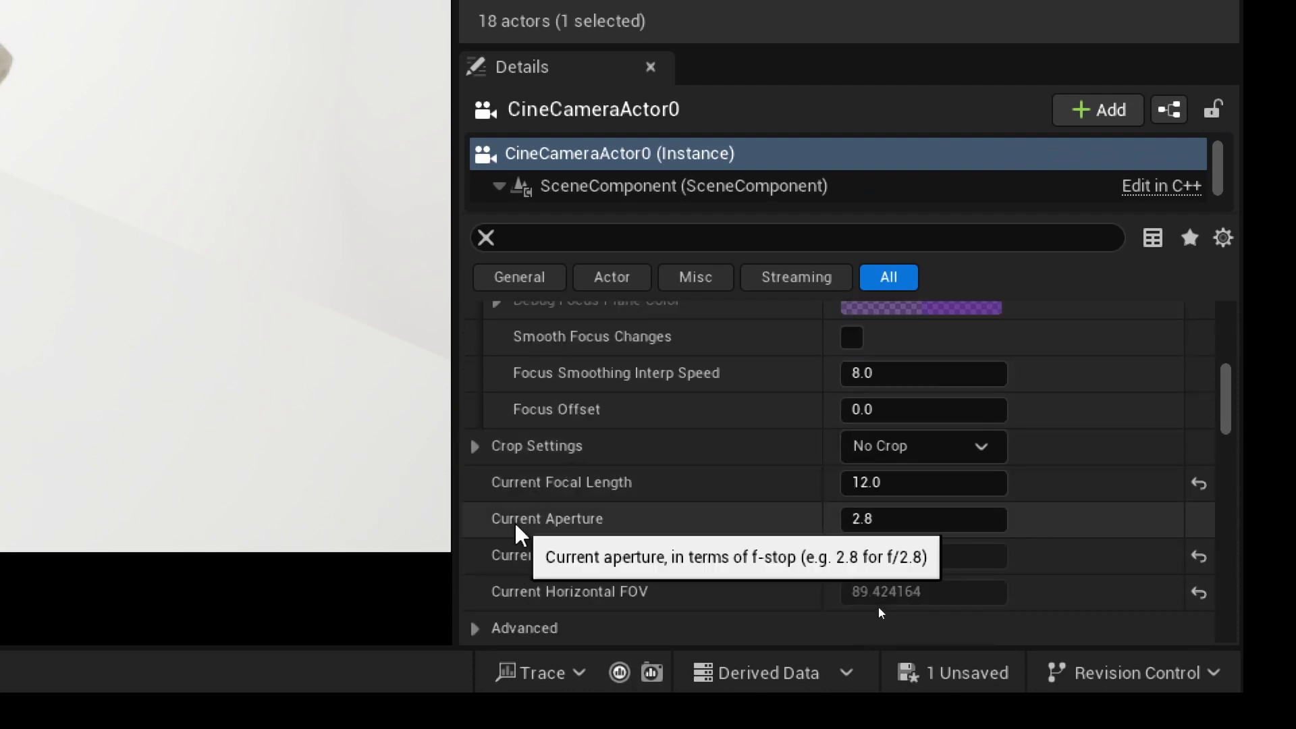
left_click(899, 524)
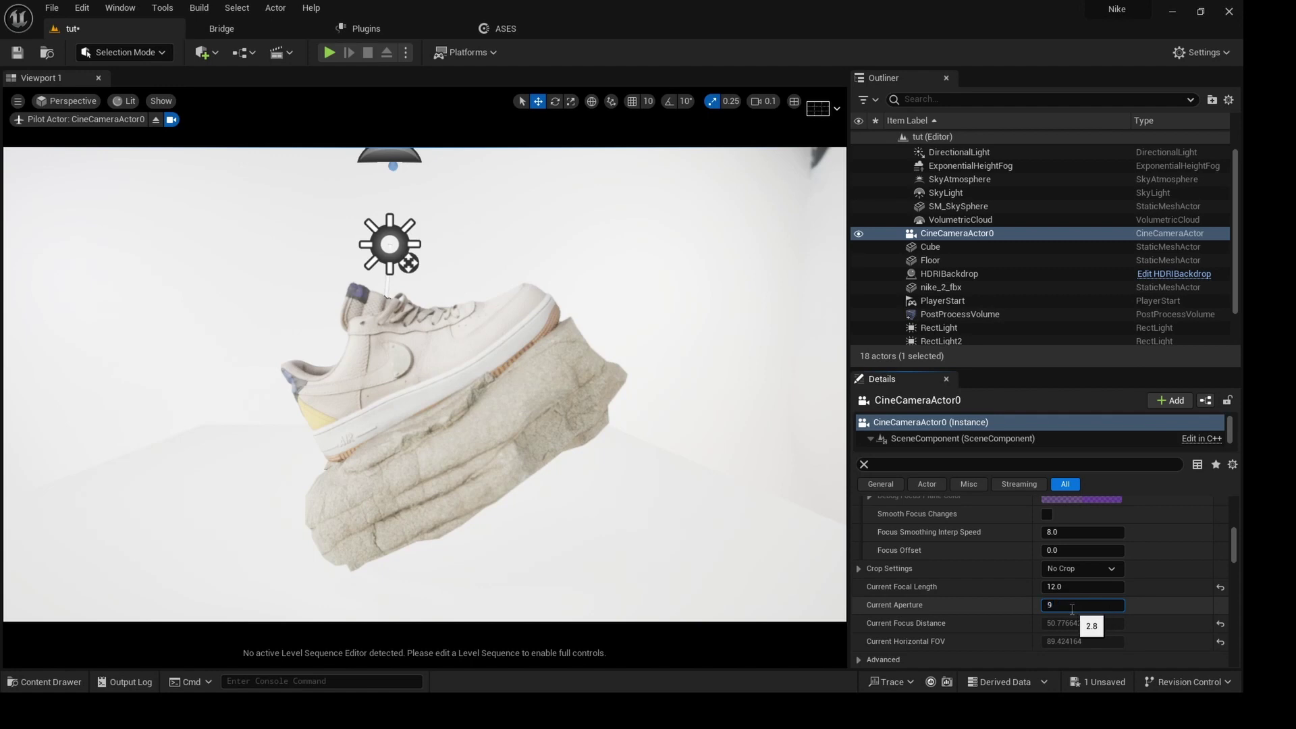
key("Return")
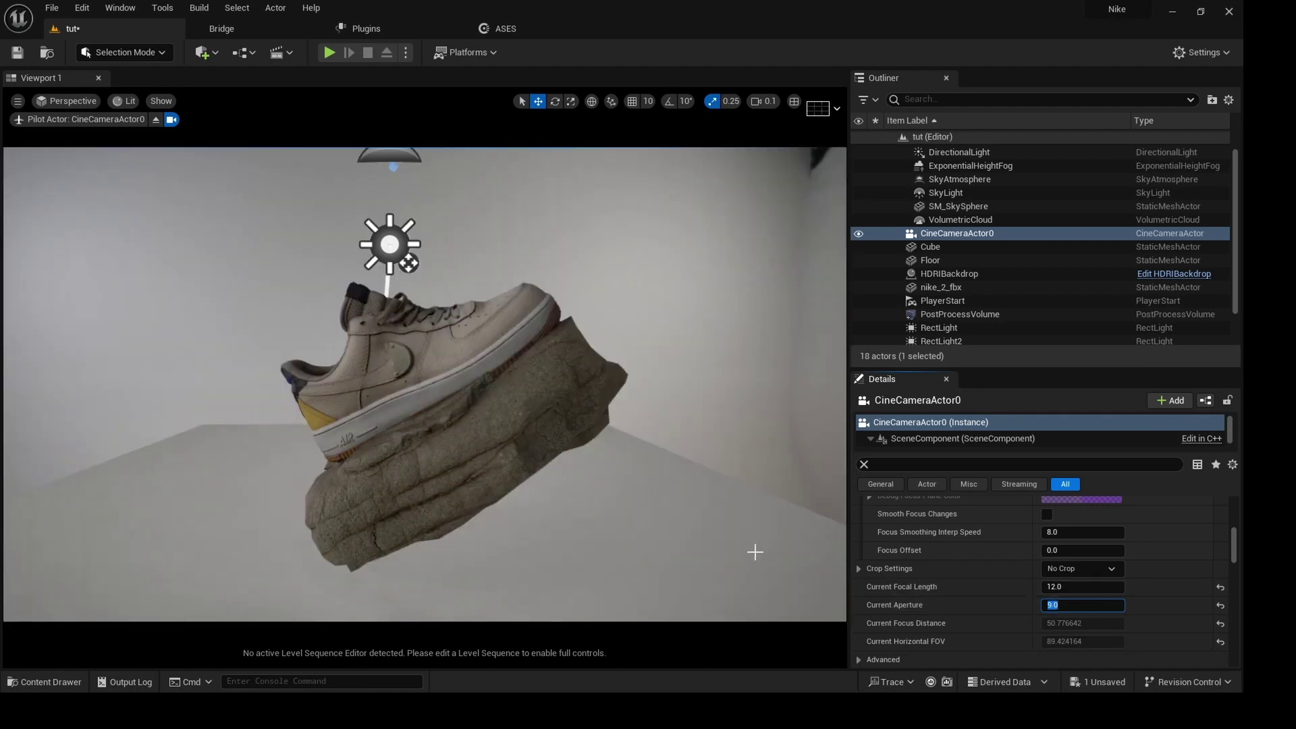
- Override the cine camera's exposure with Manual metering mode and raise its exposure compensation to about 13.72
scroll(950, 581, "down", 1)
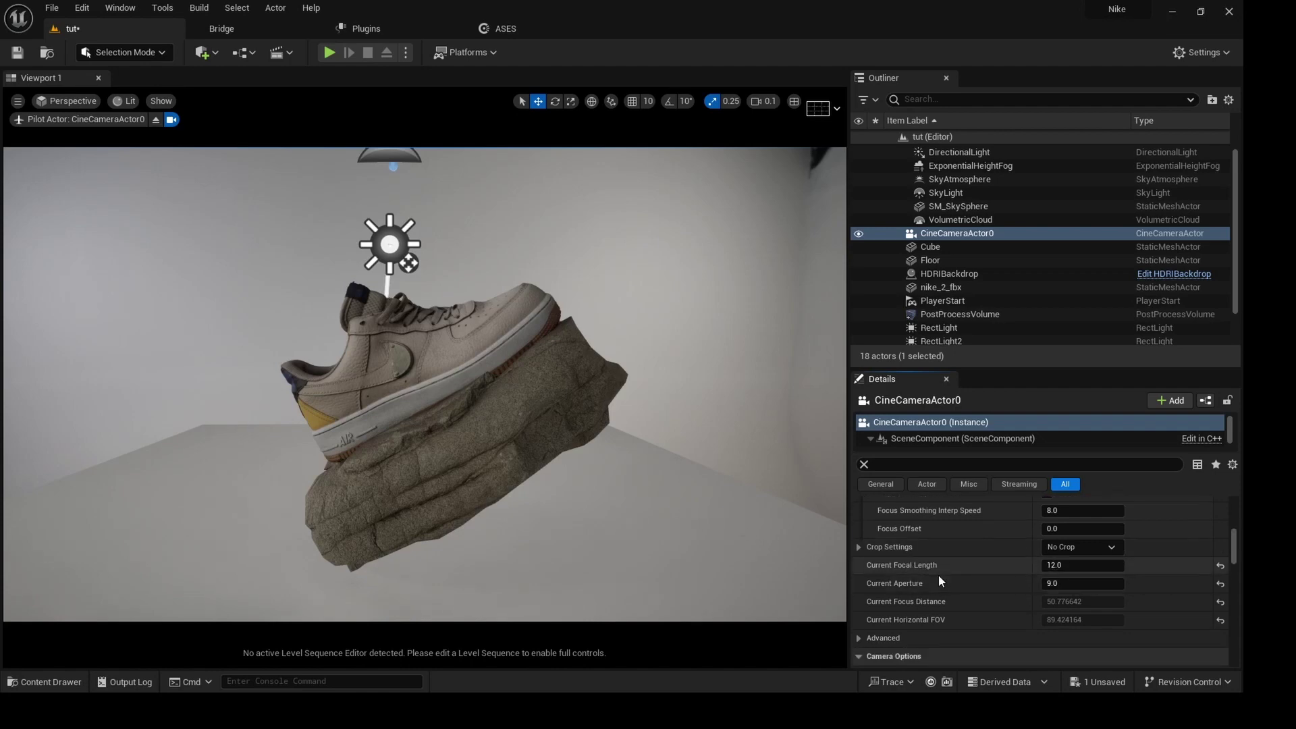
scroll(938, 574, "down", 5)
scroll(938, 582, "down", 6)
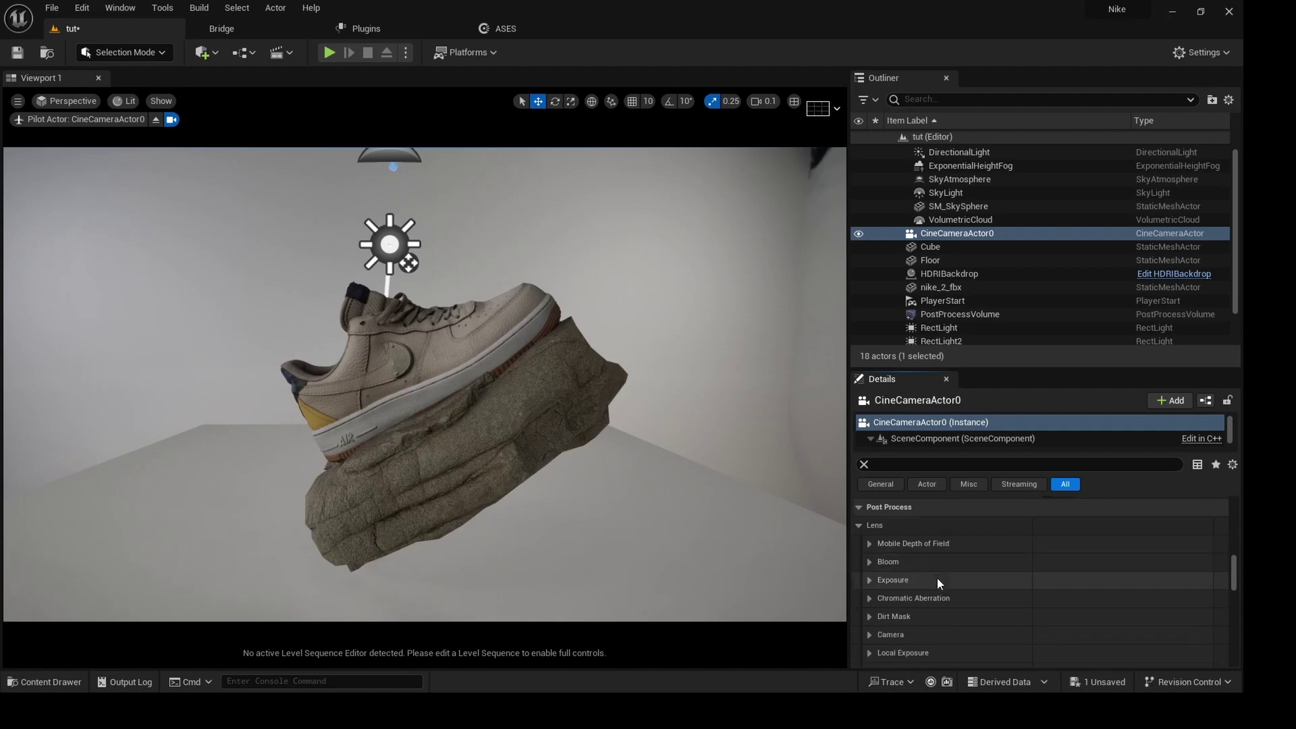
left_click(869, 579)
left_click(892, 598)
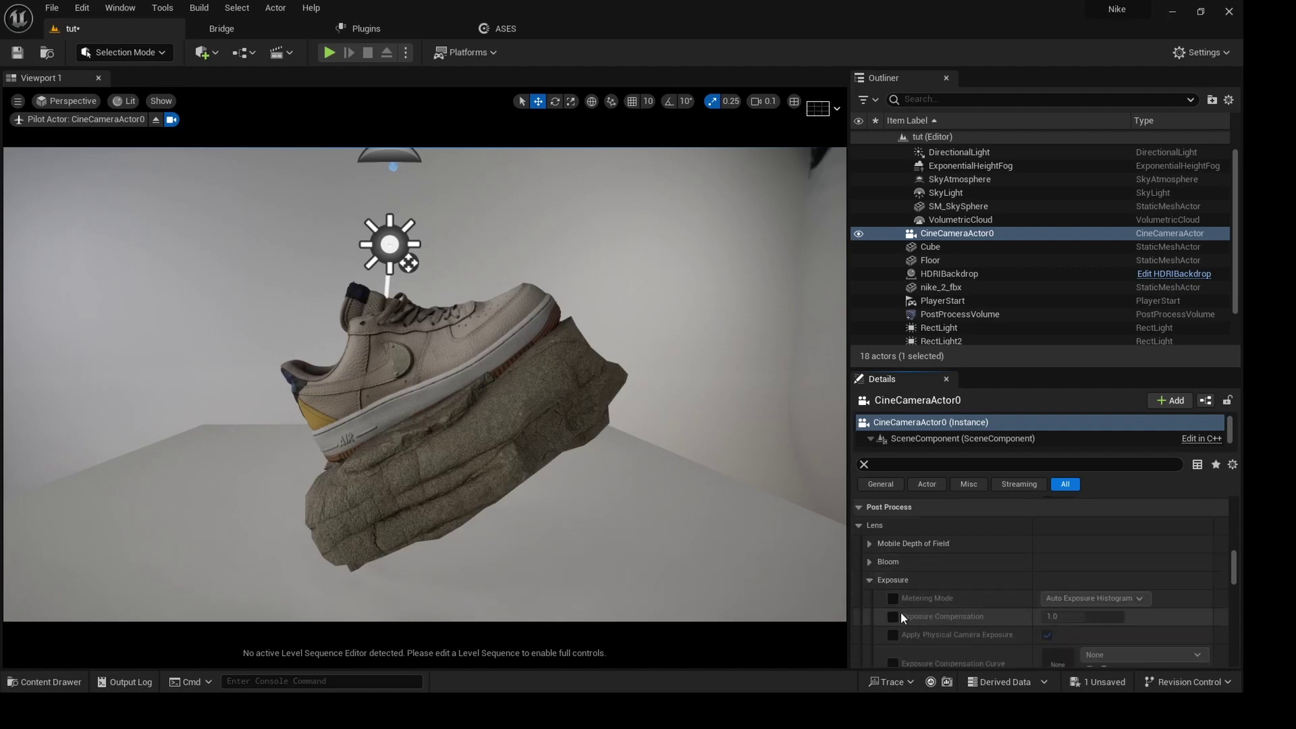
left_click(893, 616)
left_click(1062, 598)
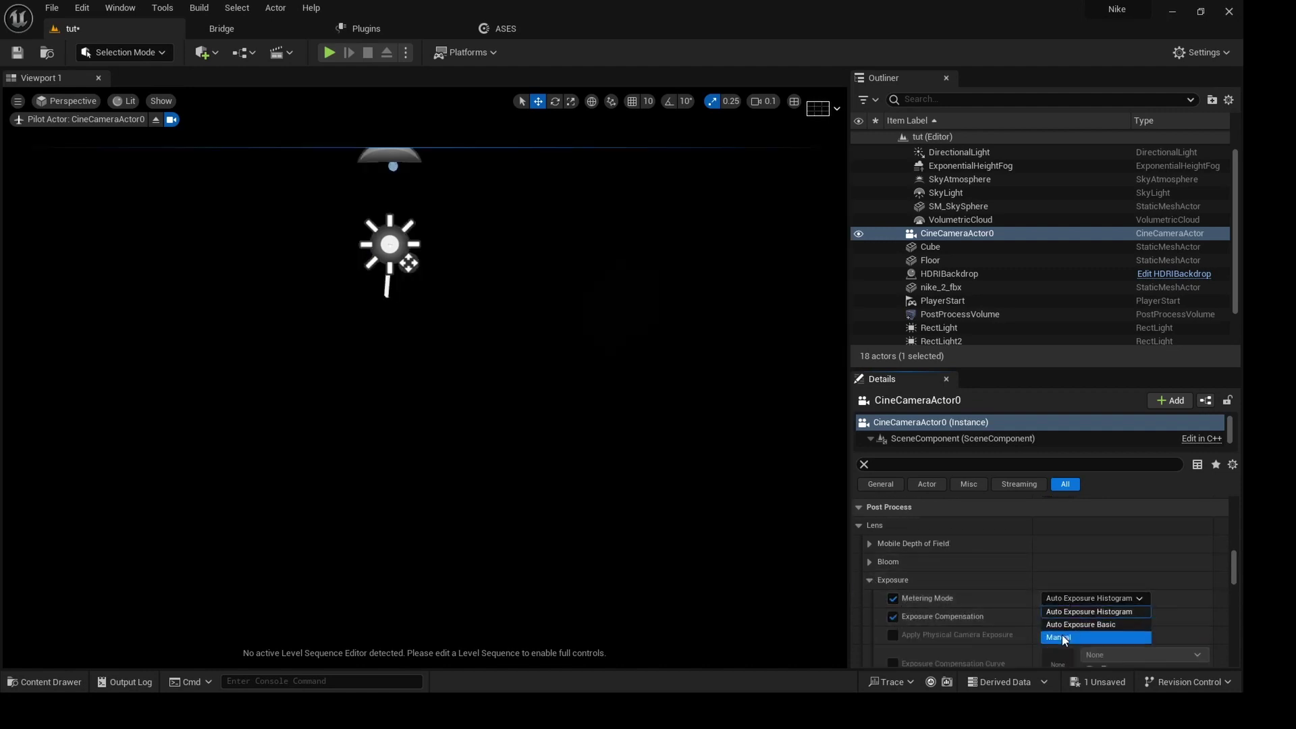
left_click(1062, 632)
left_click_drag(1074, 616, 1179, 617)
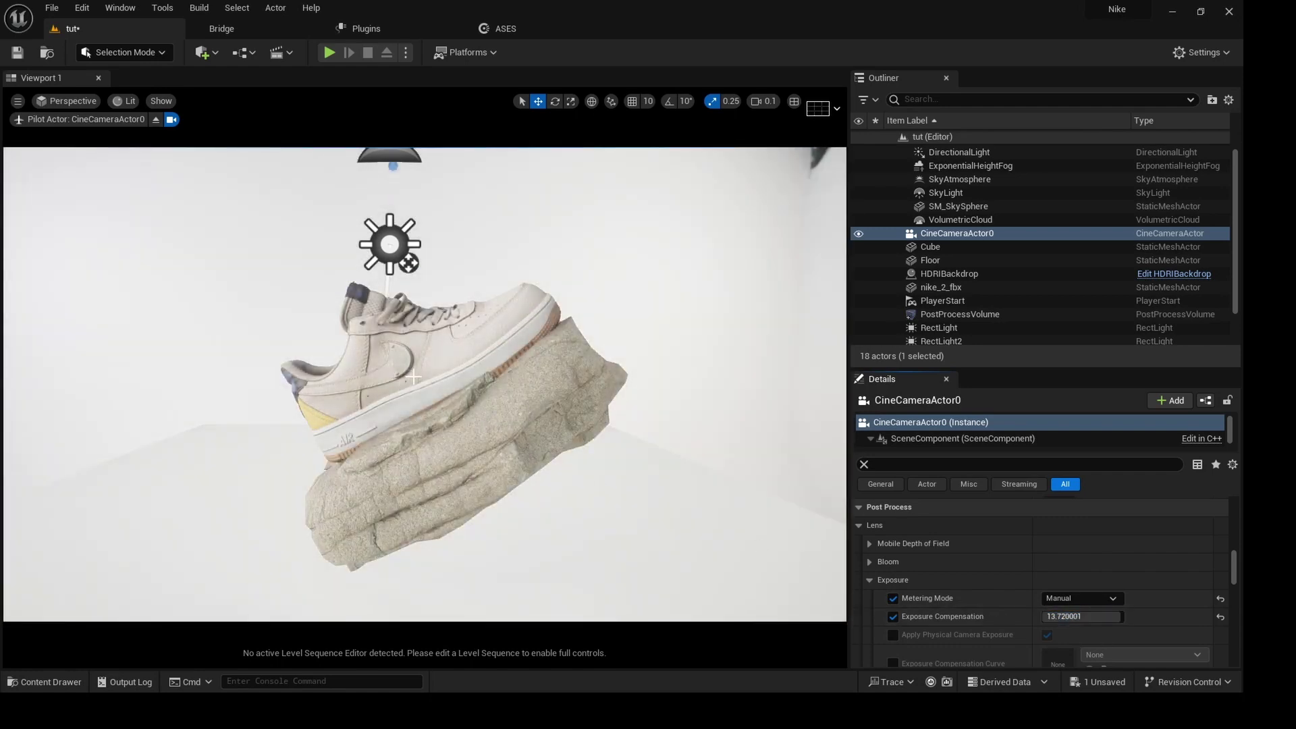
- Reframe the piloted camera on the sandstone rock and enable the Grid (3x3) composition overlay
left_click(467, 448)
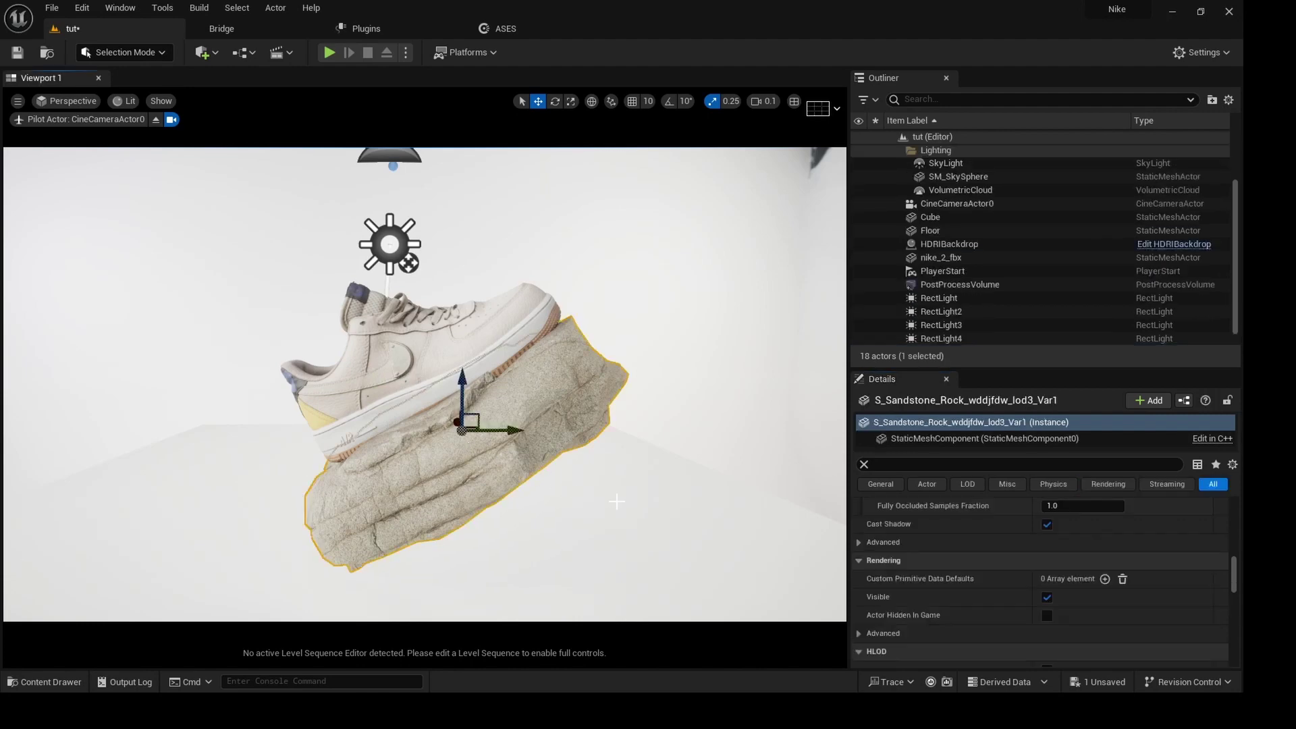
scroll(635, 522, "down", 3)
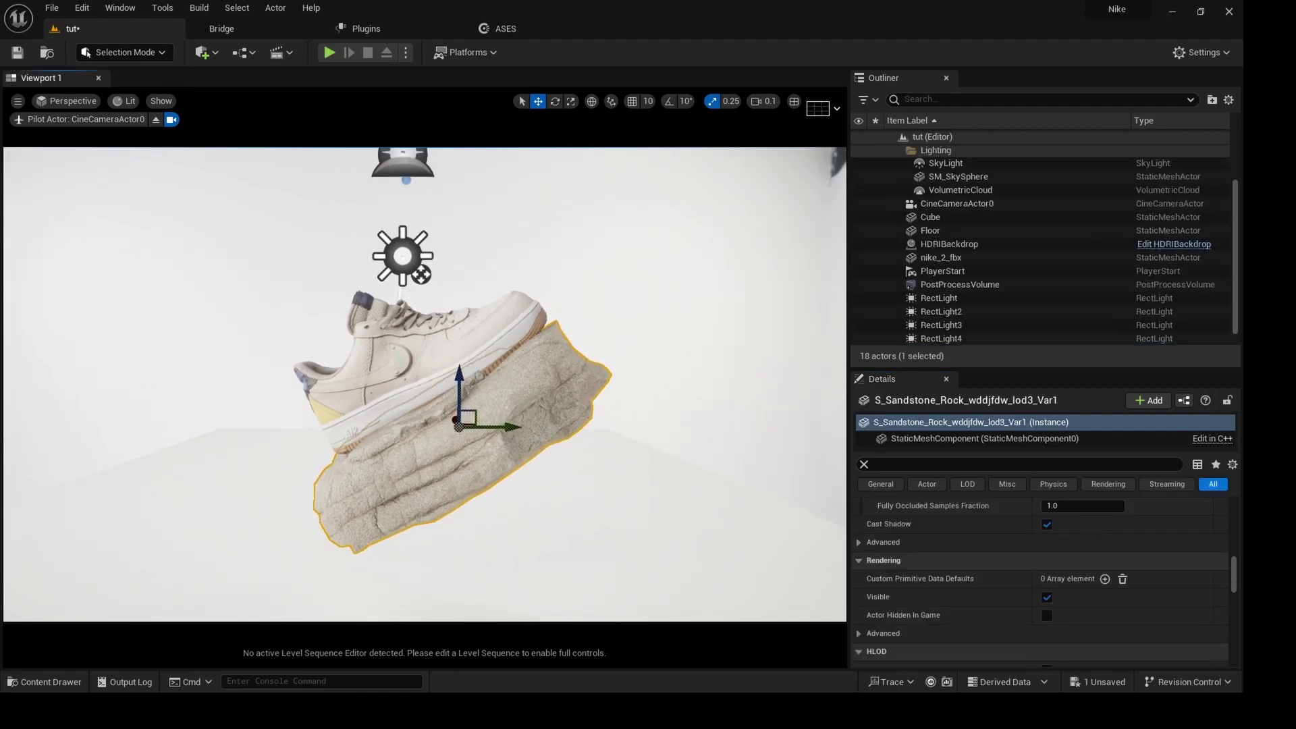
right_click_drag(621, 518, 600, 517)
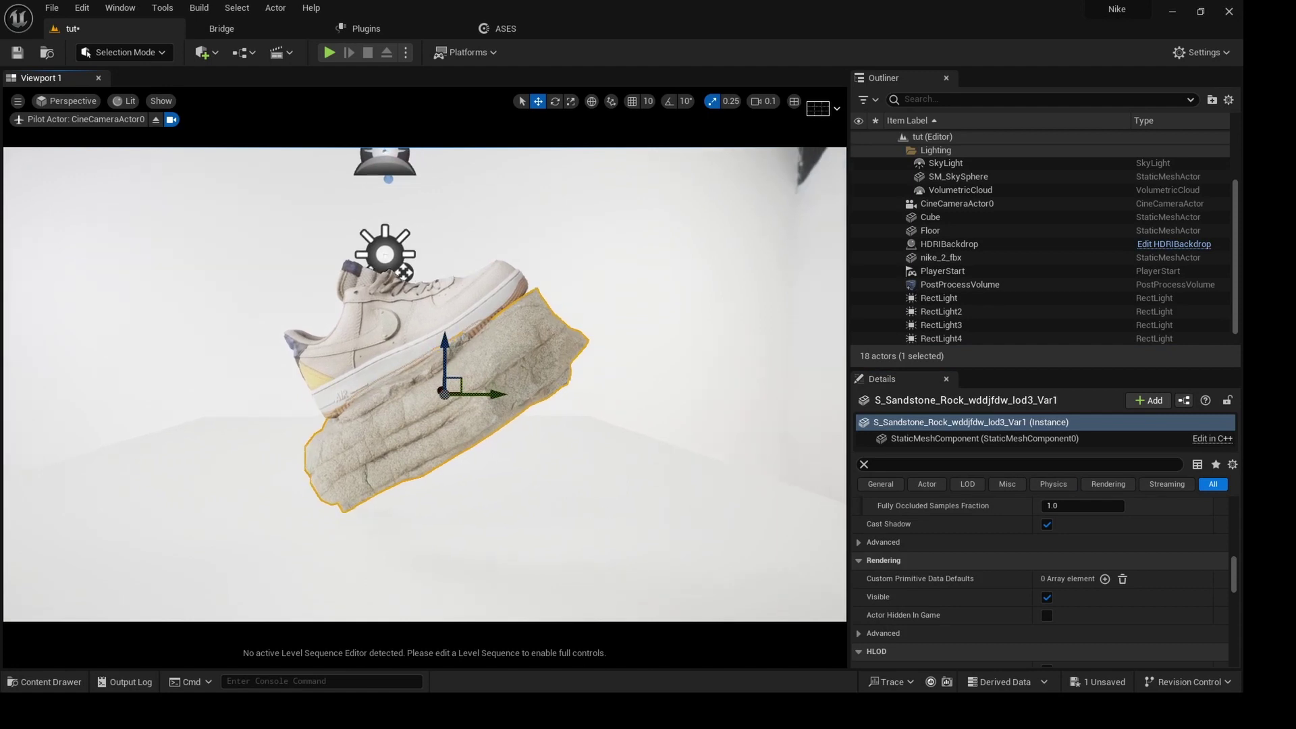
left_click(76, 107)
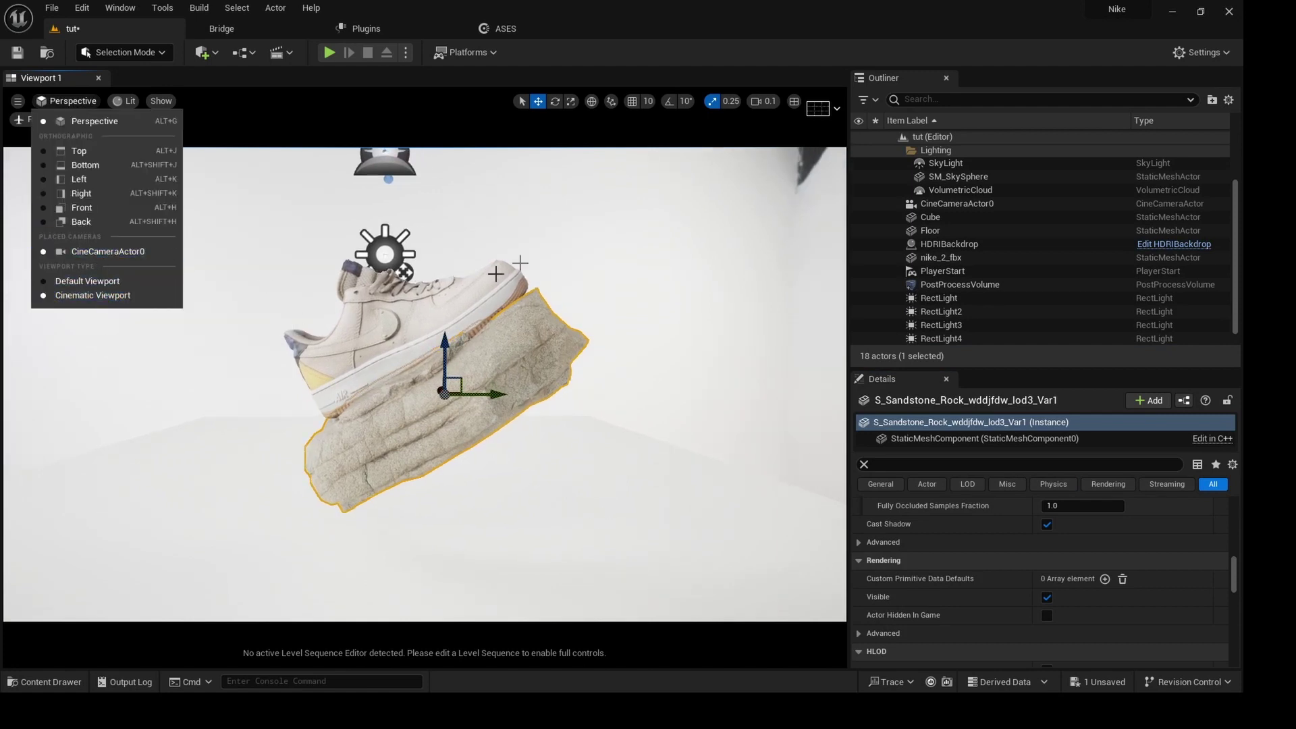
left_click(819, 109)
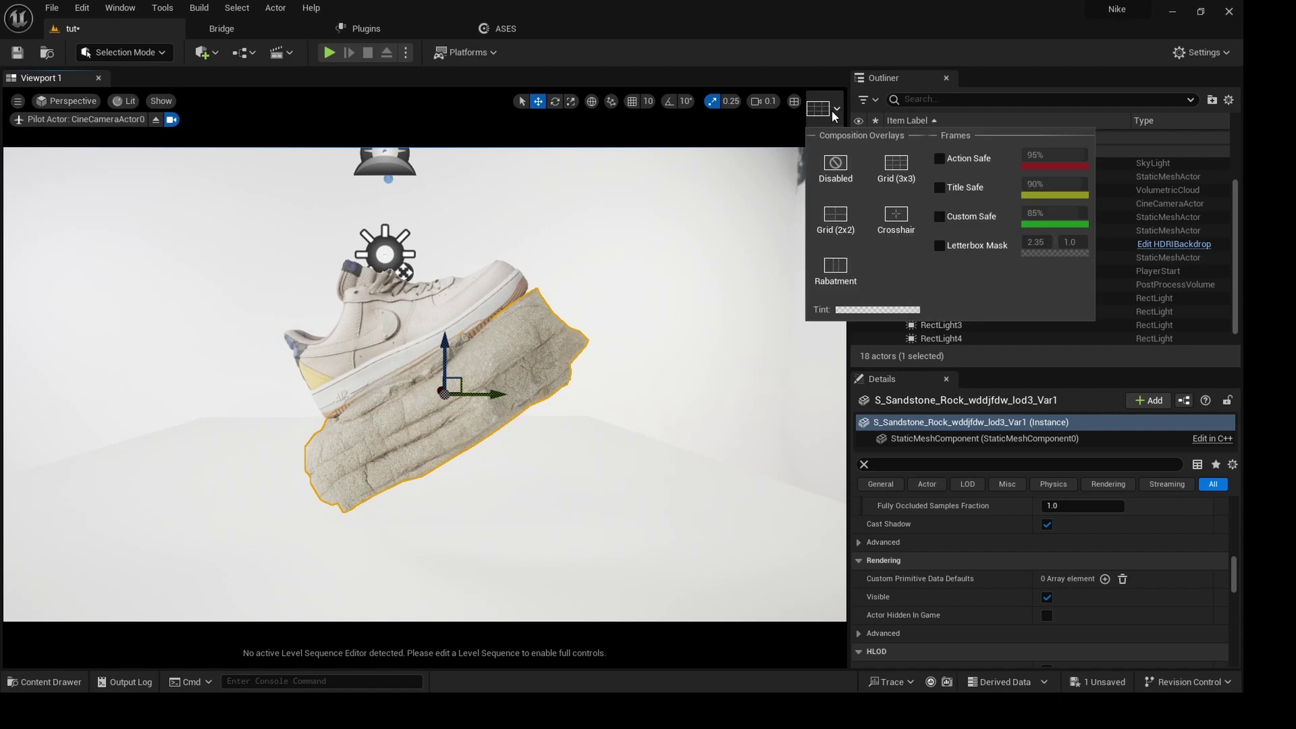
left_click(895, 165)
- Fine-tune the piloted camera's angle so the shoe and rock sit centrally within the composition grid
right_click_drag(532, 358, 544, 354)
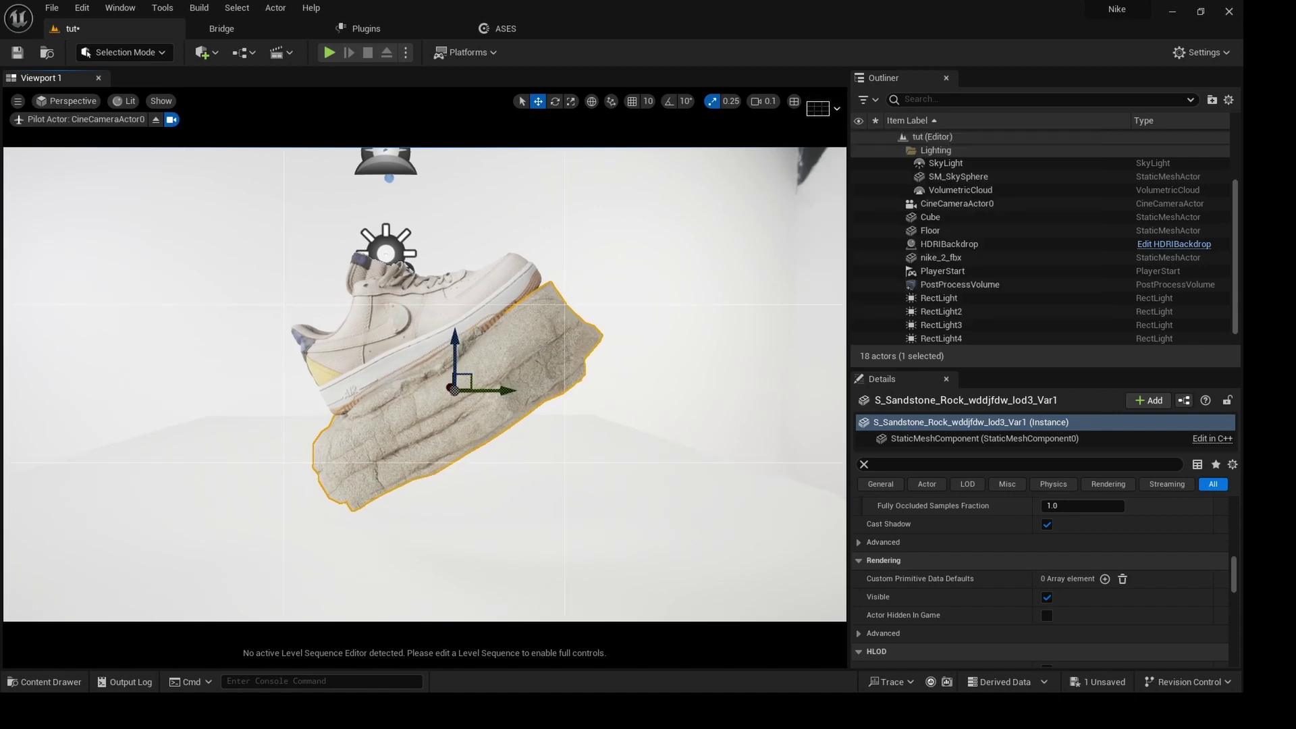
left_click_drag(528, 358, 527, 361, "alt")
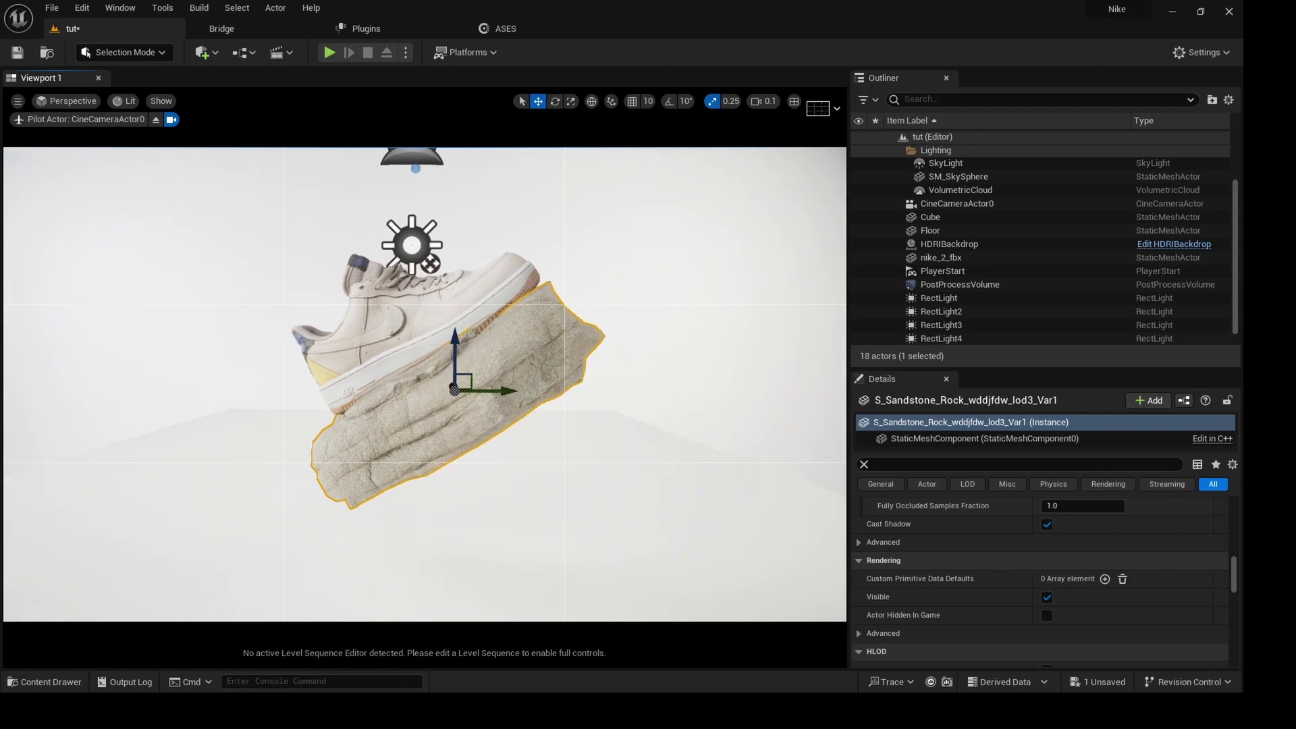
right_click_drag(509, 358, 507, 357)
left_click_drag(507, 357, 506, 360, "alt")
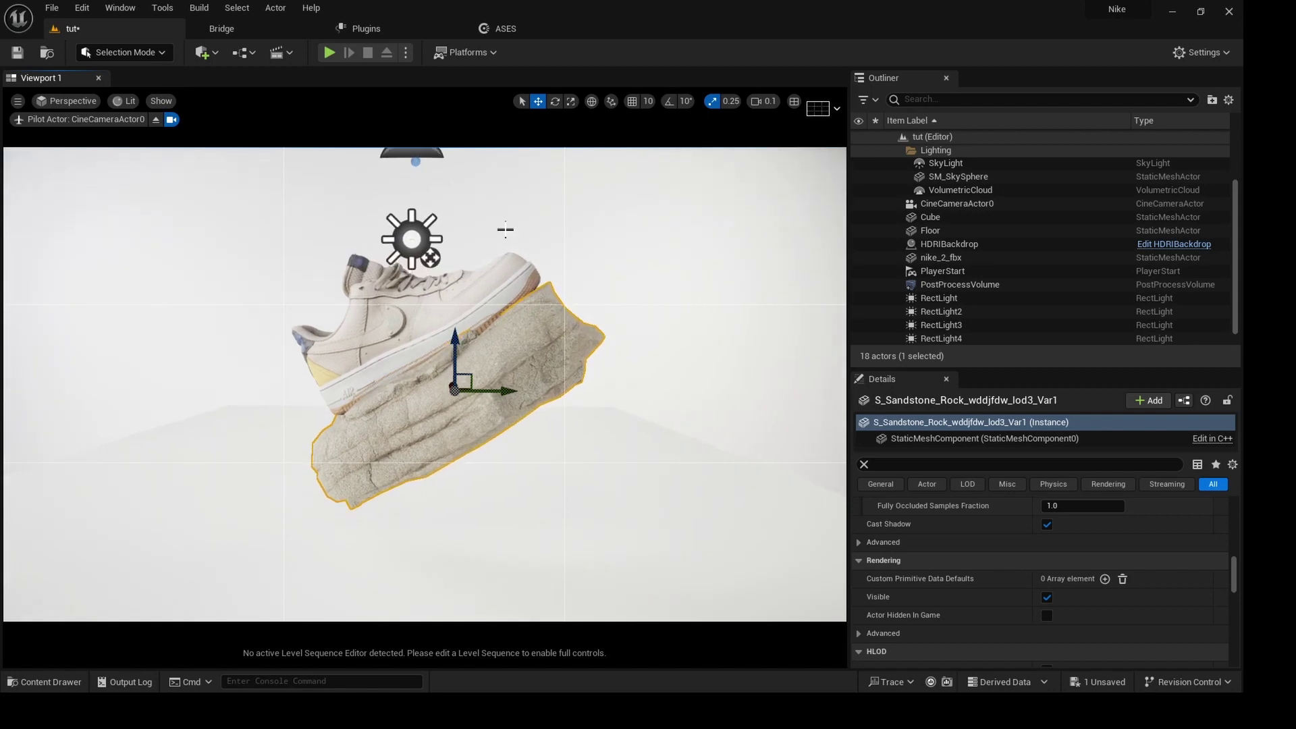
- Delete the Cube behind the shoe and rock, and slightly shift the piloted camera's framing around the rock
left_click(505, 229)
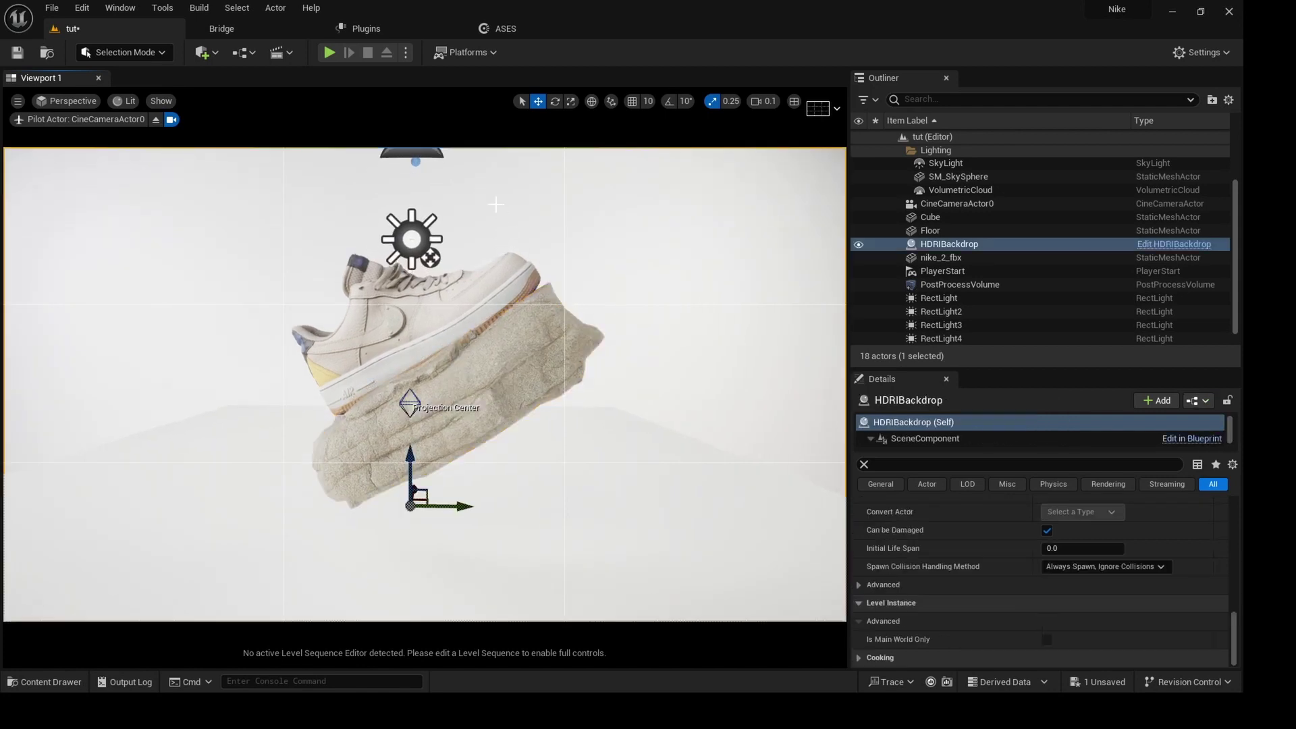
left_click(561, 427)
key("Delete")
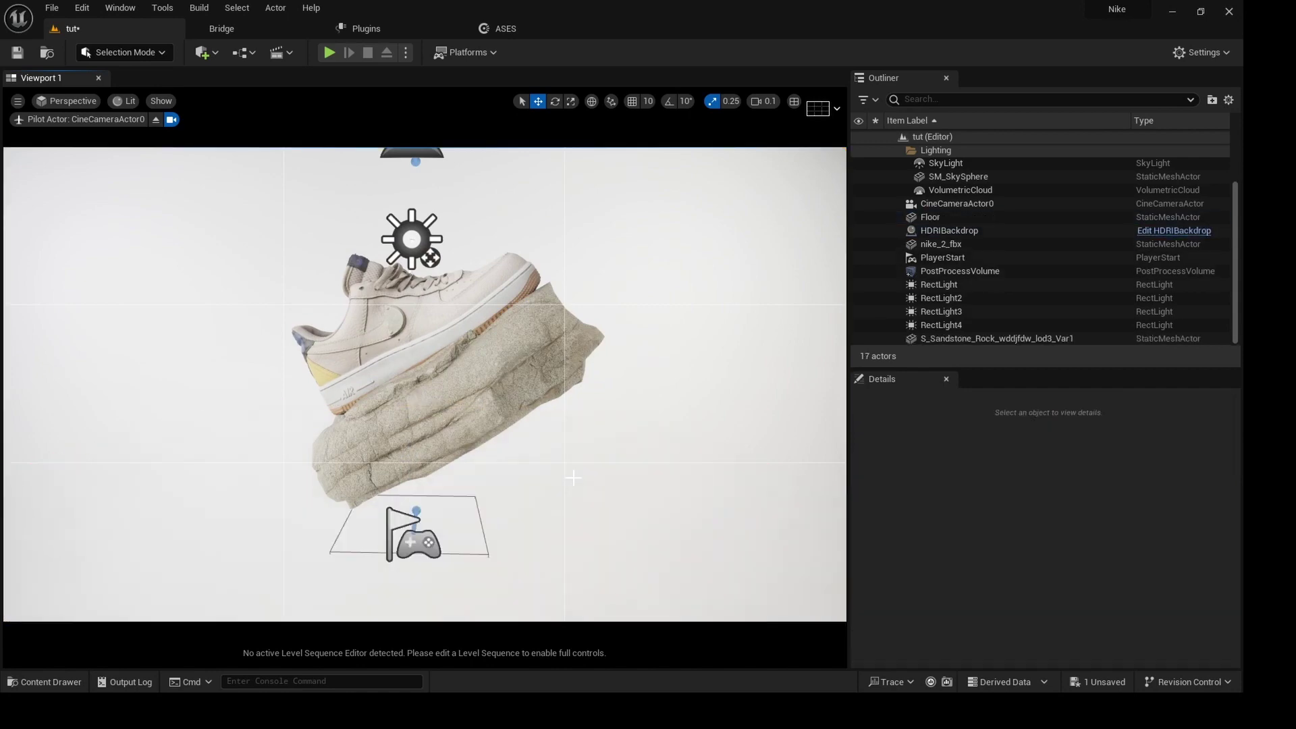
left_click(447, 420)
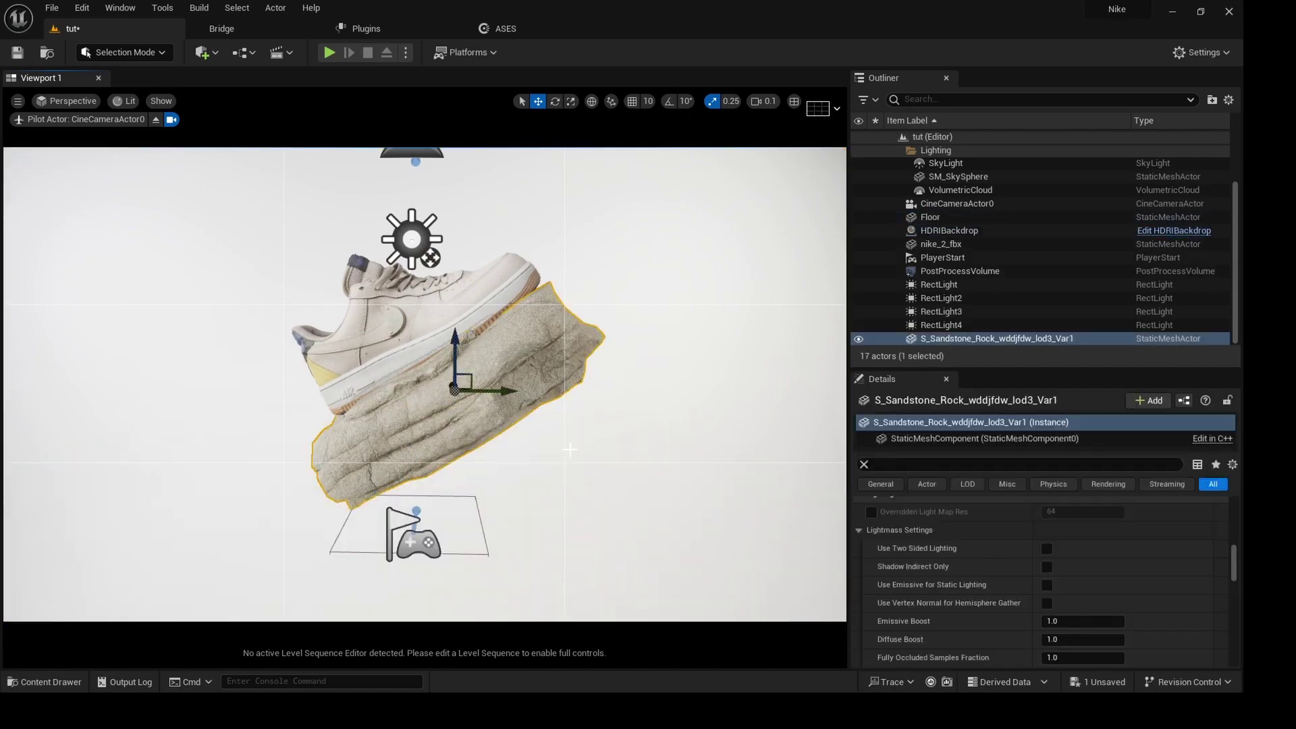
middle_click_drag(577, 449, 581, 445)
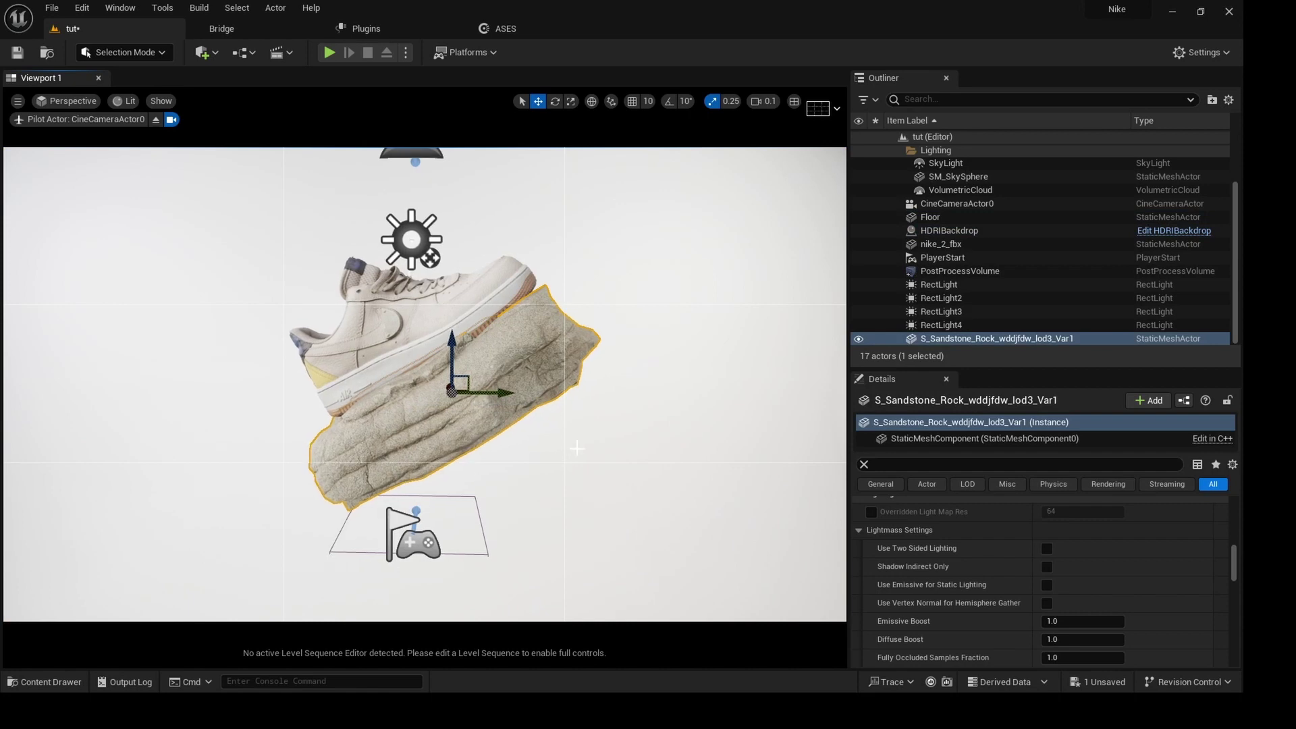
- Hide all four rect lights, RectLight through RectLight4, in the level
left_click(926, 285)
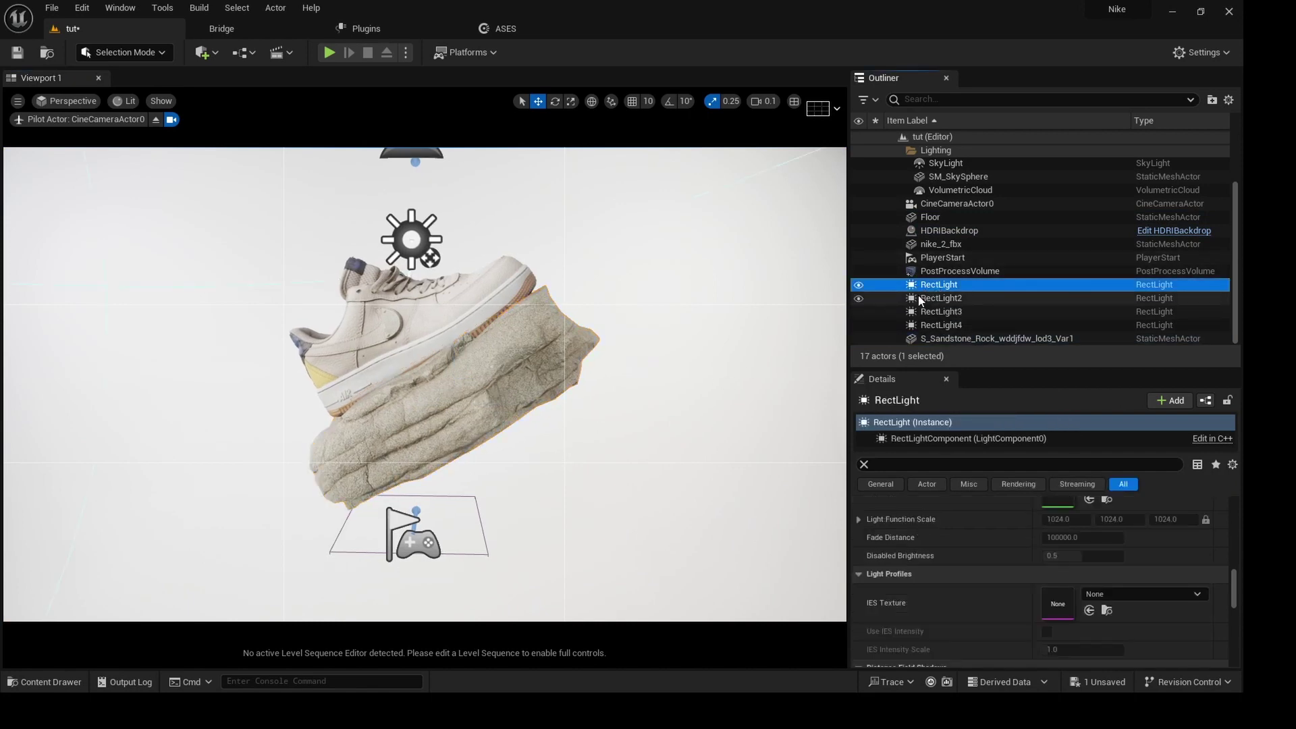
left_click(932, 325, "shift")
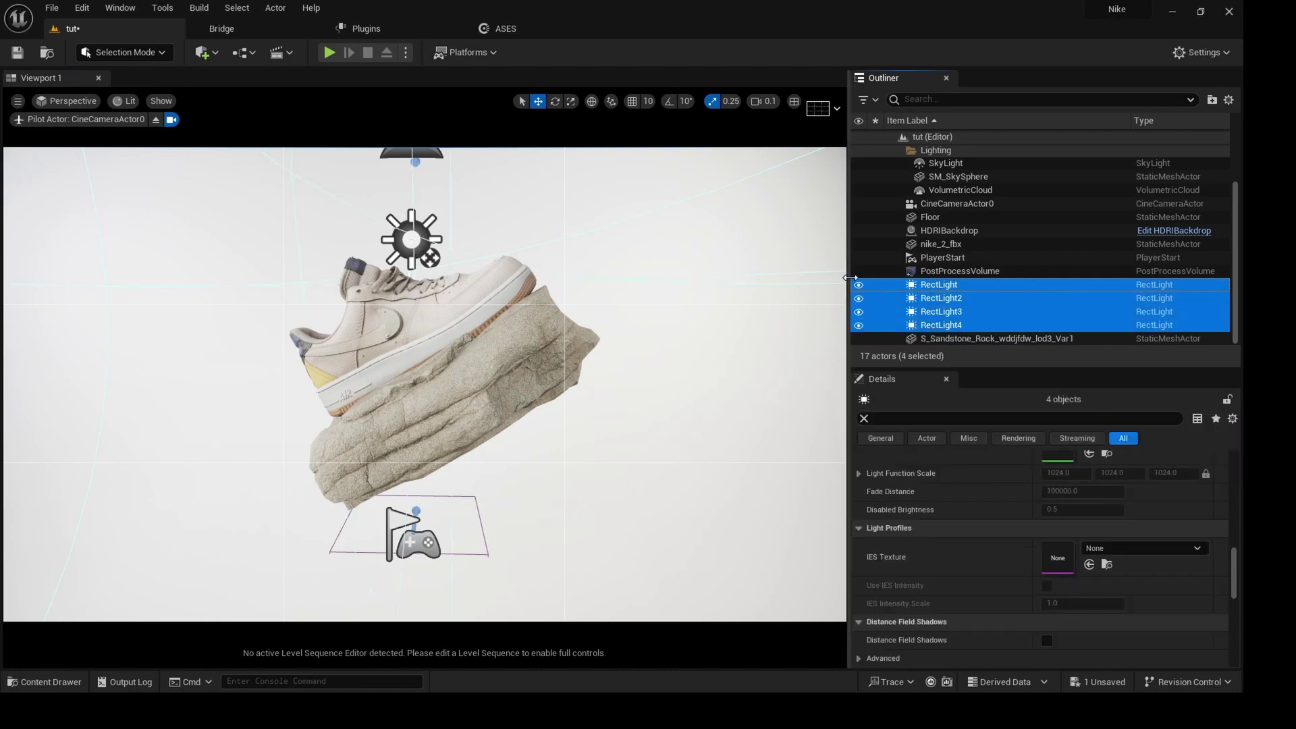
left_click(859, 285)
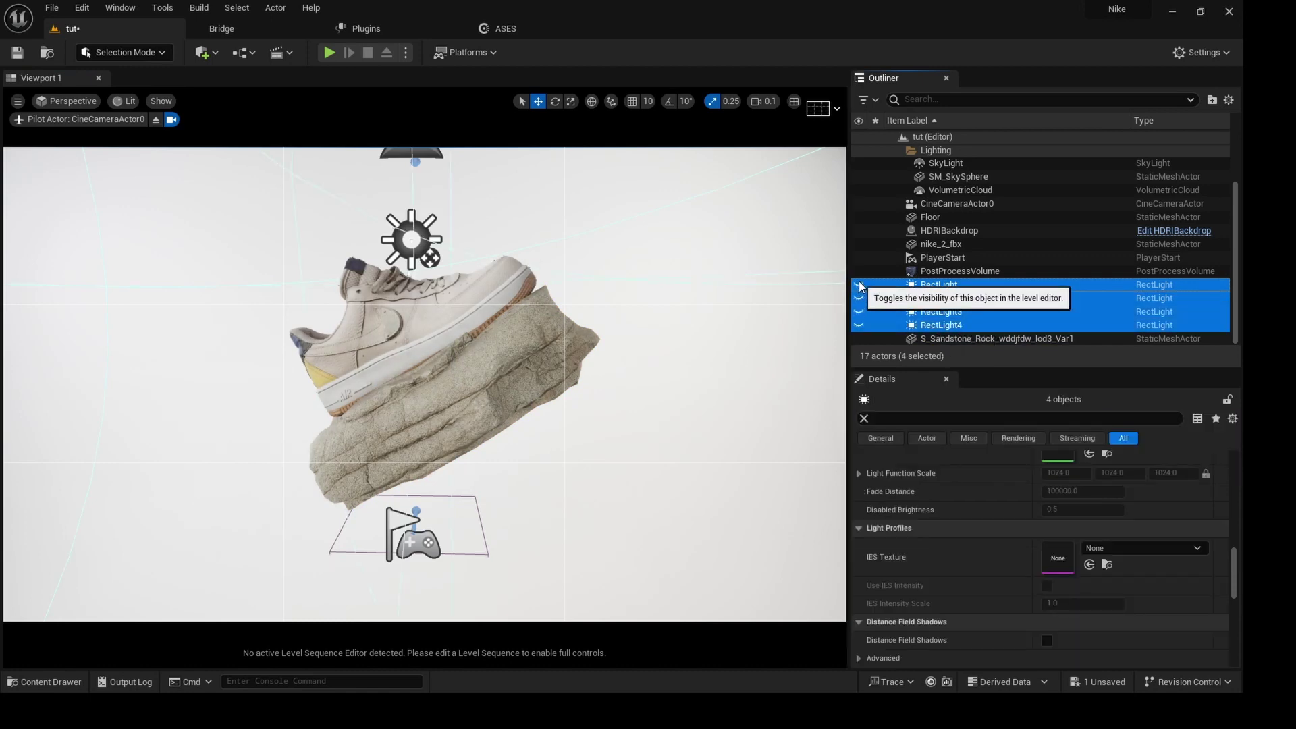
- Move the piloted camera closer so the shoe and rock fill more of the frame
left_click_drag(405, 304, 405, 253)
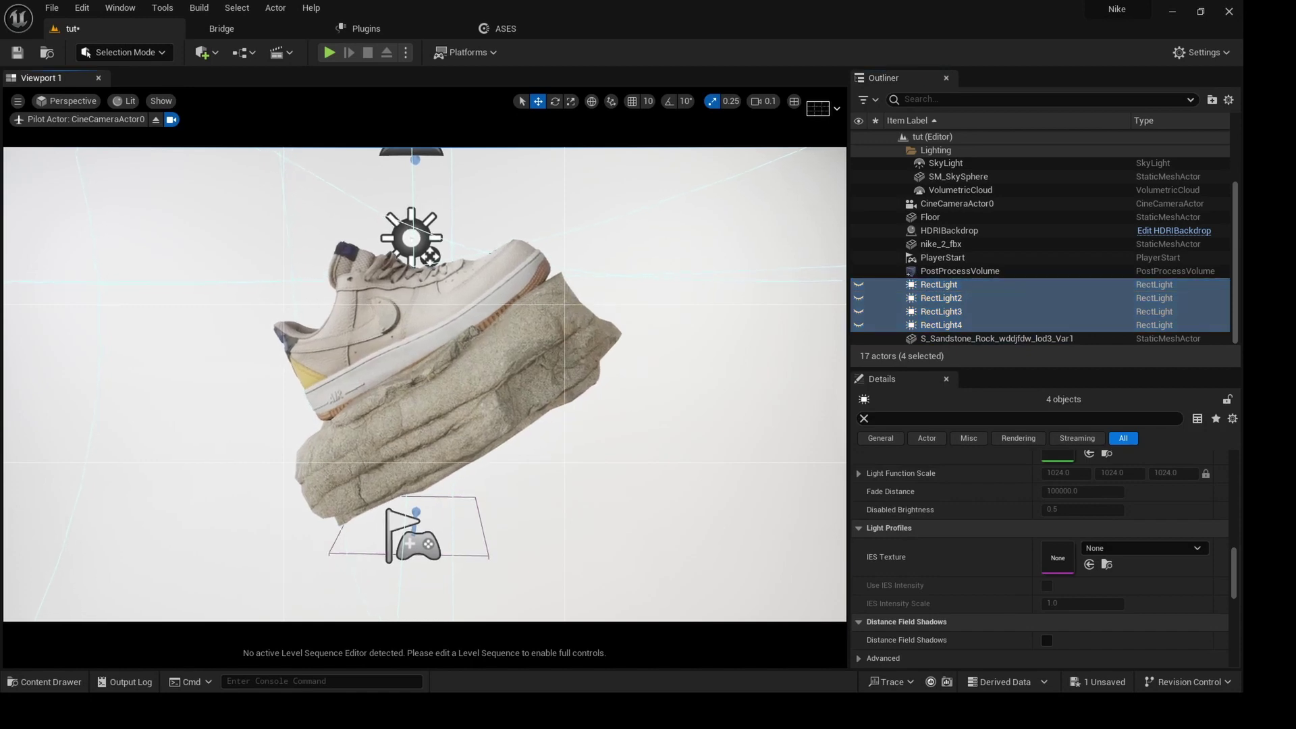
key("w")
right_click_drag(612, 340, 619, 334)
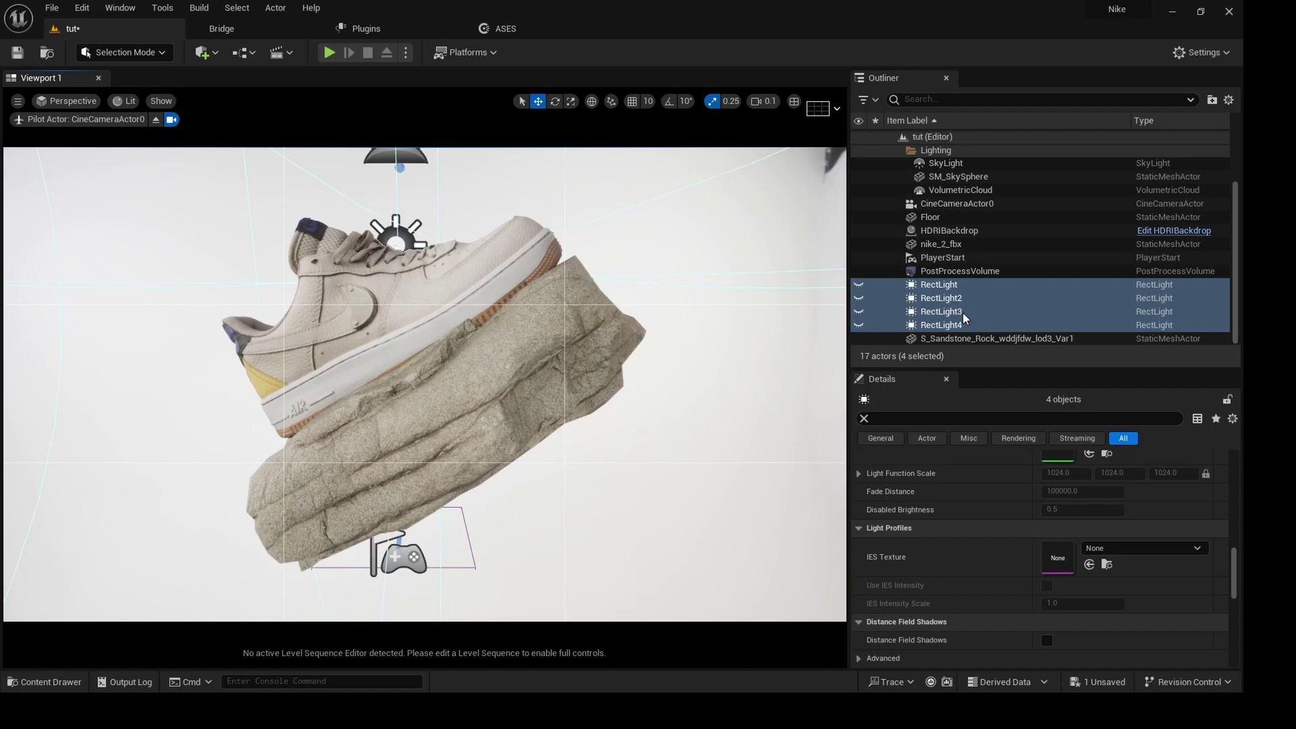
- Compare the shoe's lighting with the four rect lights shown and hidden, and leave them shown
left_click(859, 286)
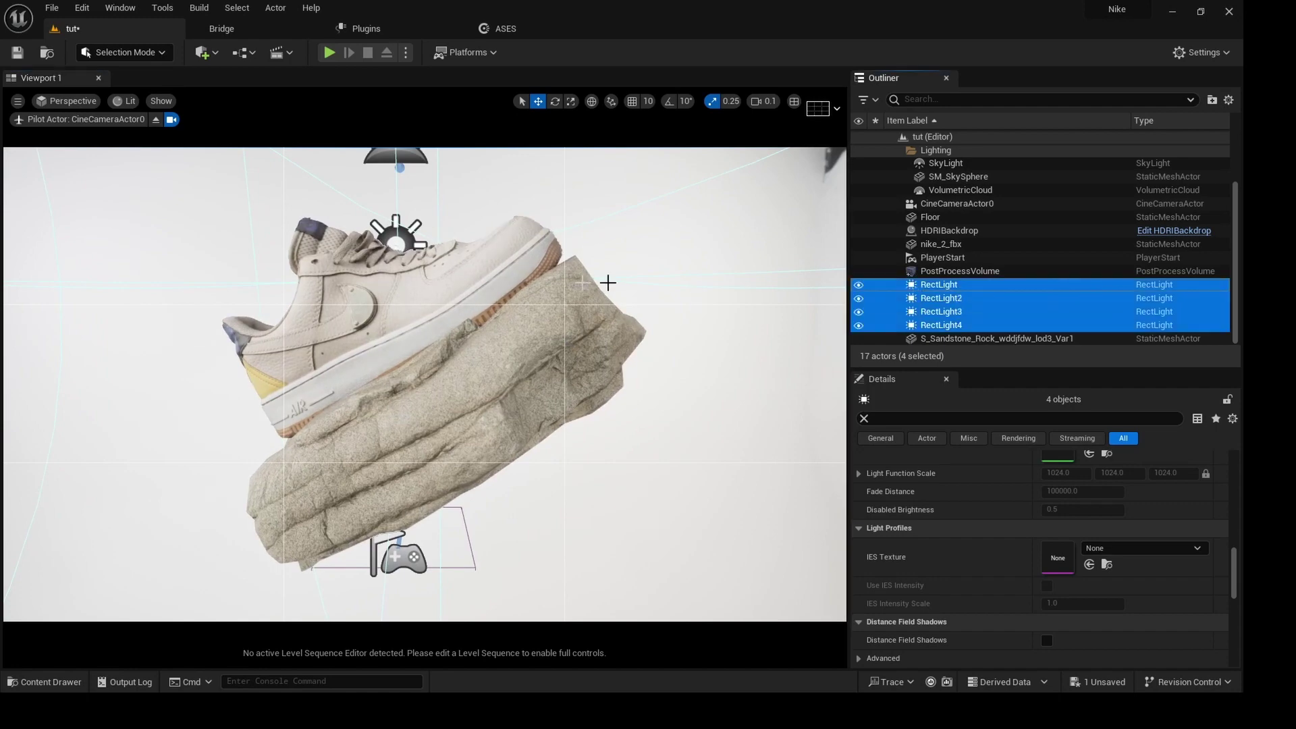
left_click(859, 286)
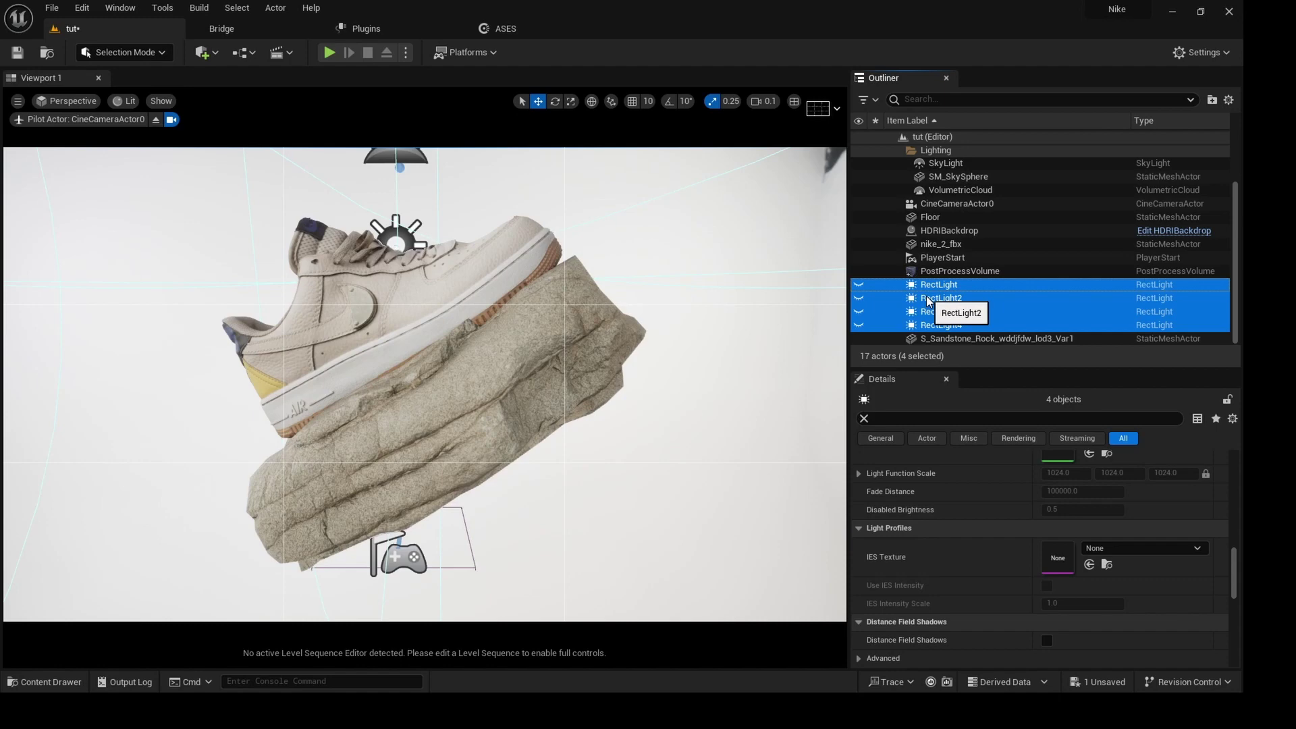
left_click(859, 285)
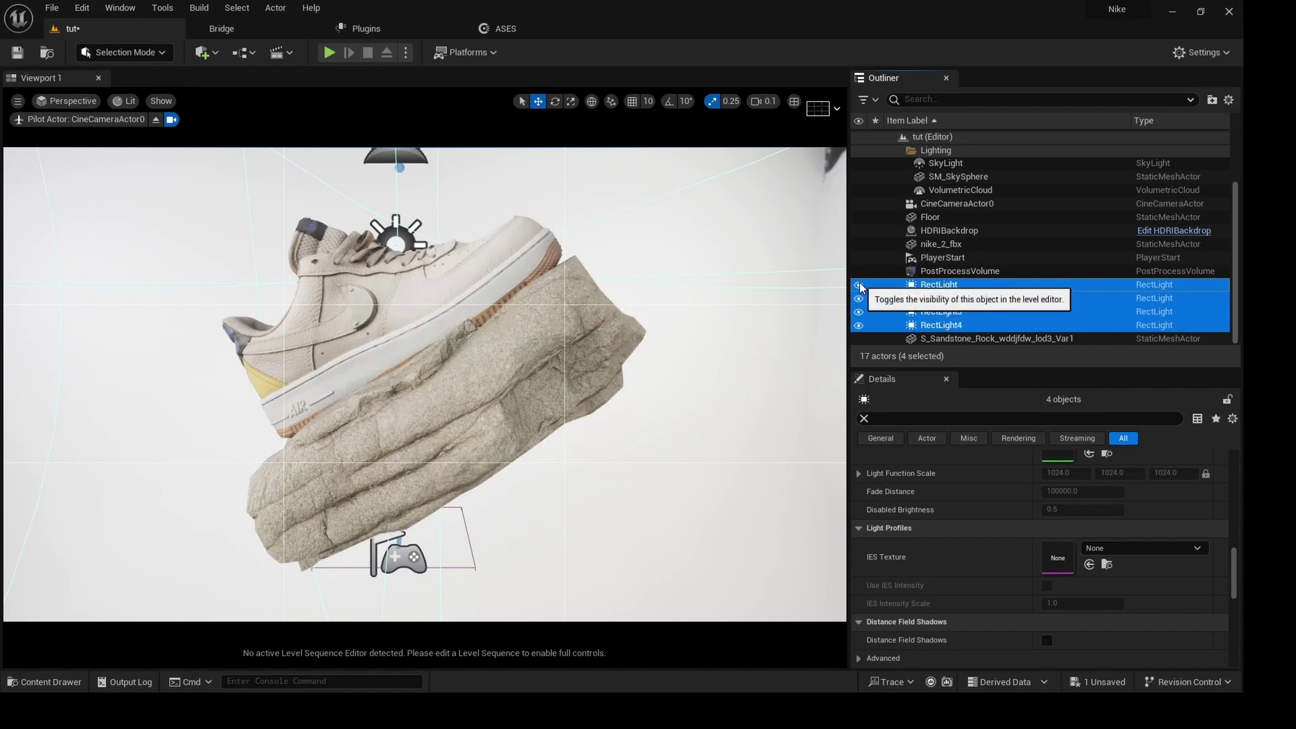
left_click(859, 285)
left_click(859, 285)
left_click(859, 286)
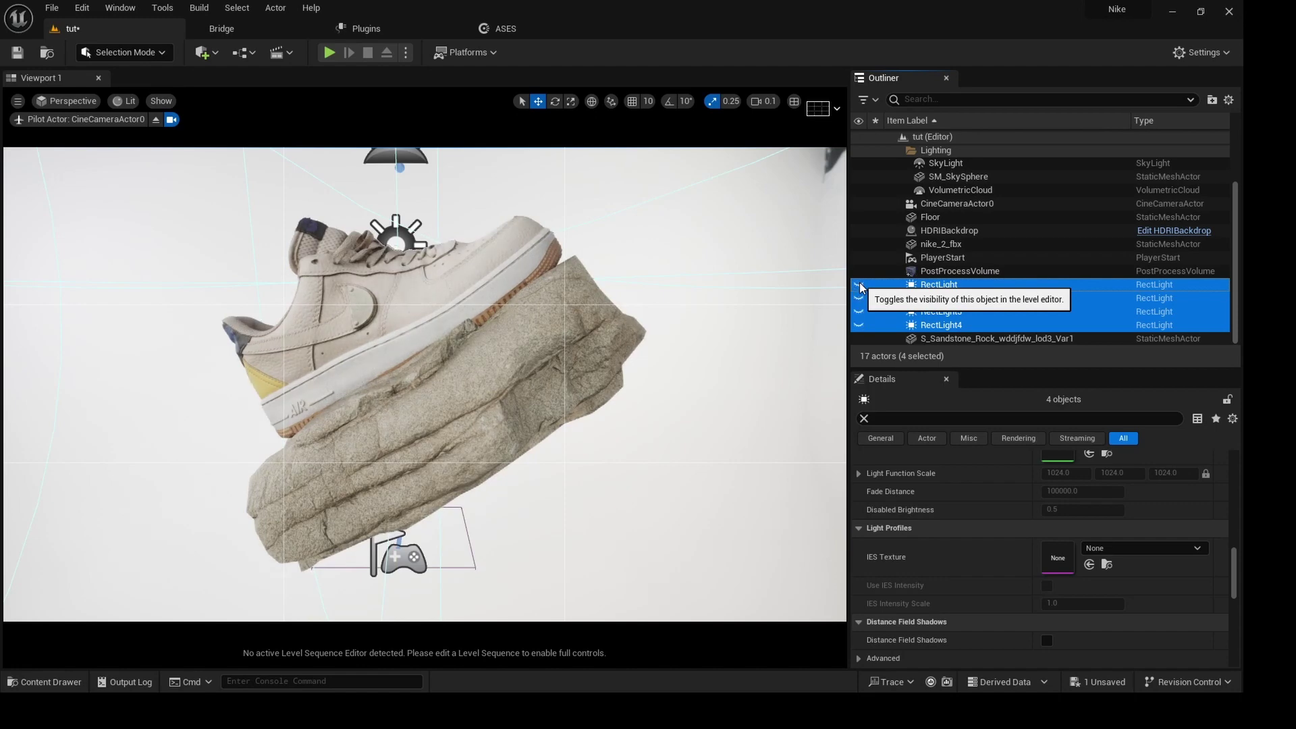
left_click(859, 285)
left_click(859, 286)
left_click(860, 285)
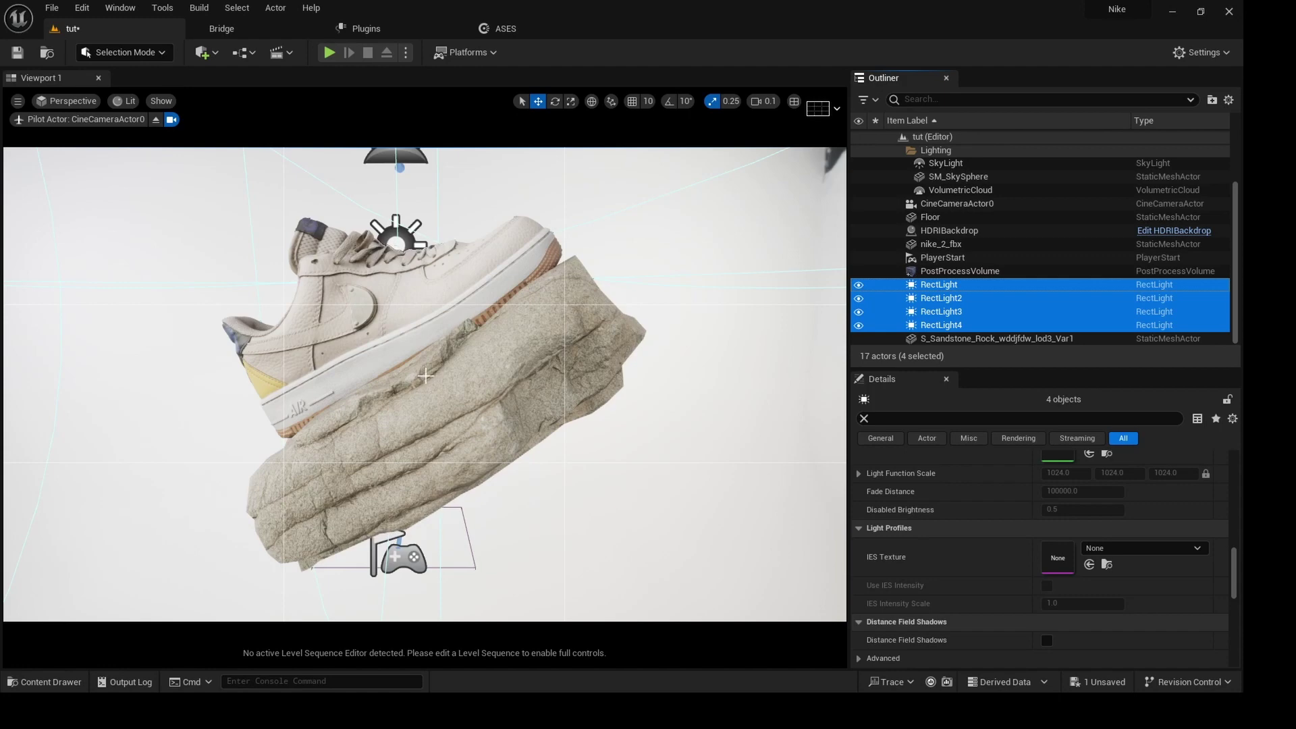
- Turn on game view to hide the editor icons, and orbit the piloted camera slightly around the rock
left_click(602, 214)
key("g")
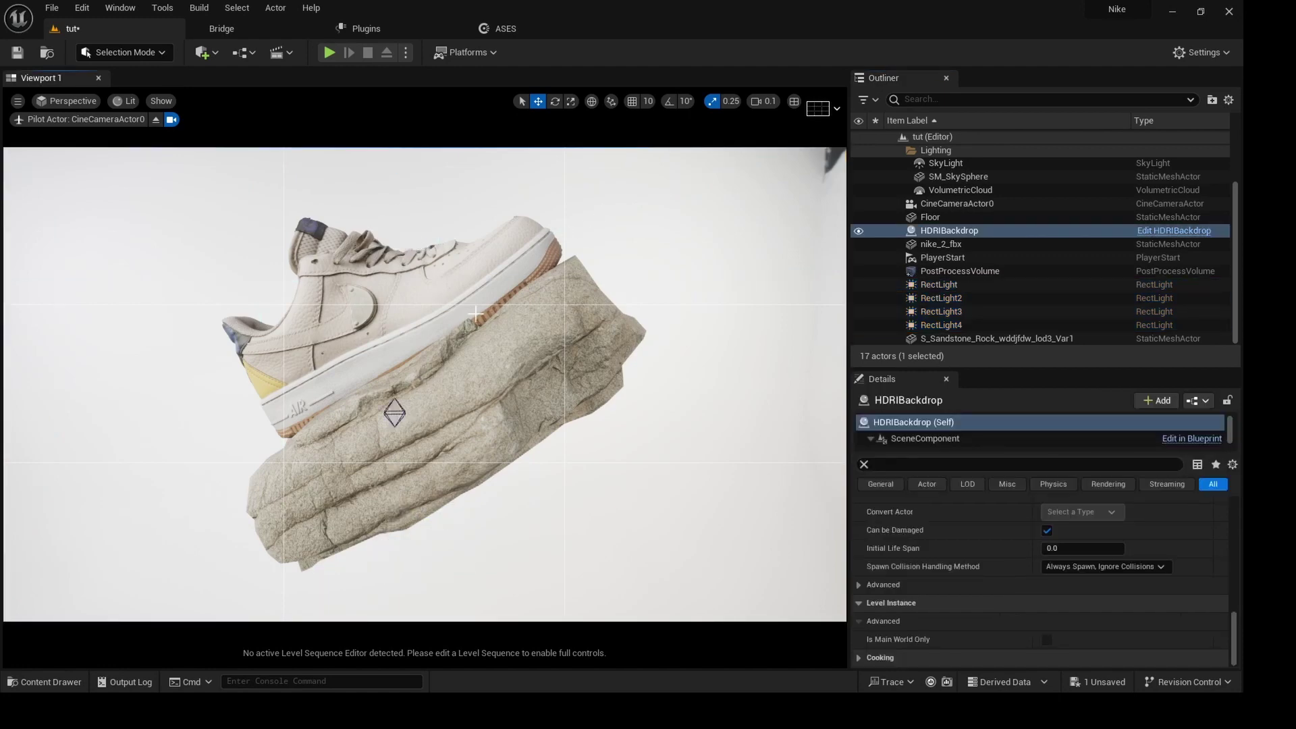
left_click(470, 334)
left_click_drag(536, 391, 521, 390, "alt")
left_click(646, 228)
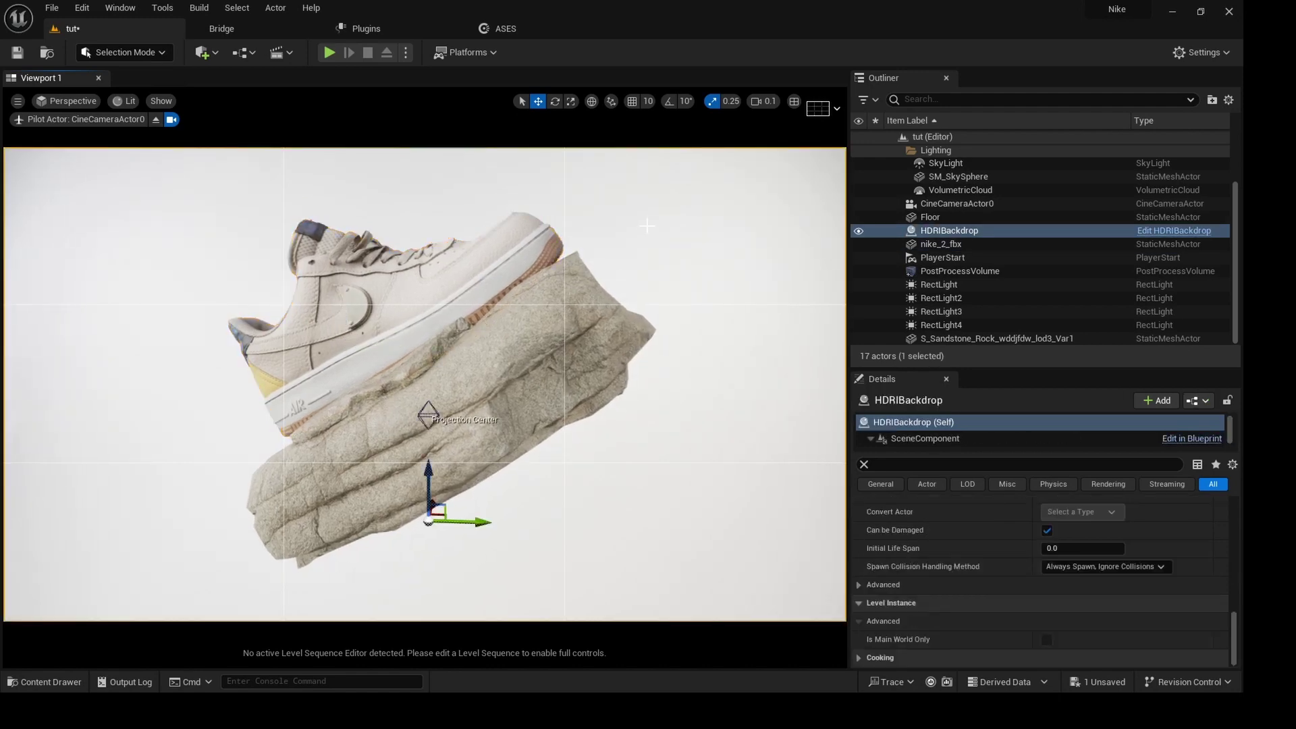